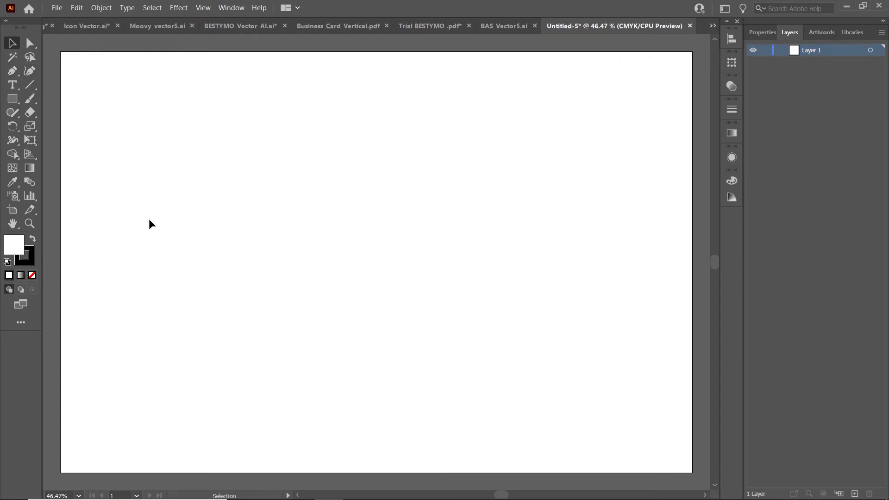
Reset to default fill and stroke, sketch a practice Pen path of two straight segments and a curve, and undo it
{"action": "key", "text": "v"}
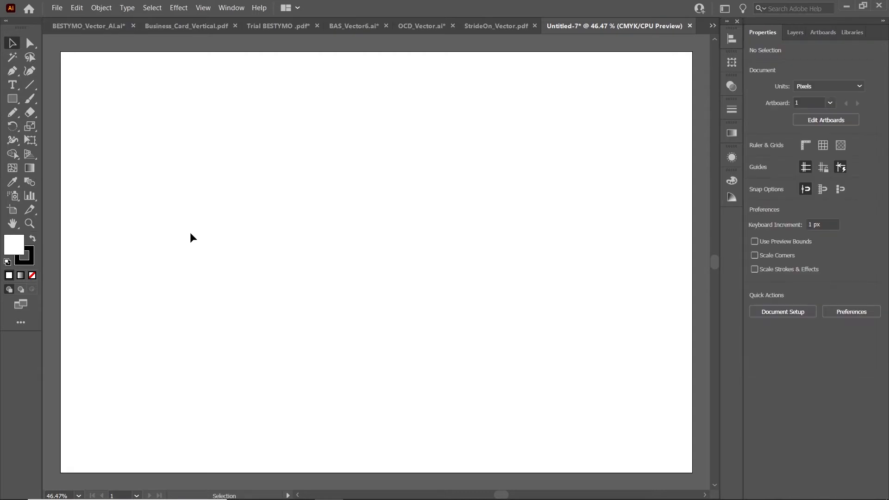
{"action": "left_click", "coordinate": [7, 263]}
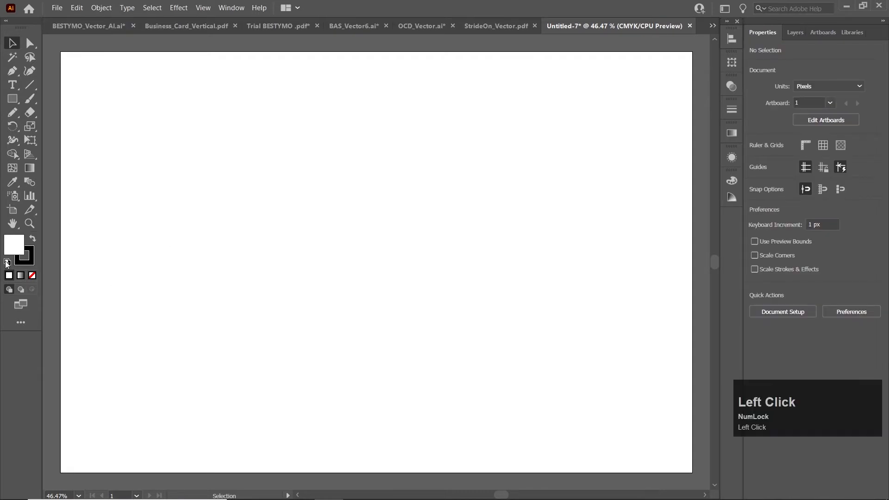
{"action": "left_click", "coordinate": [13, 72]}
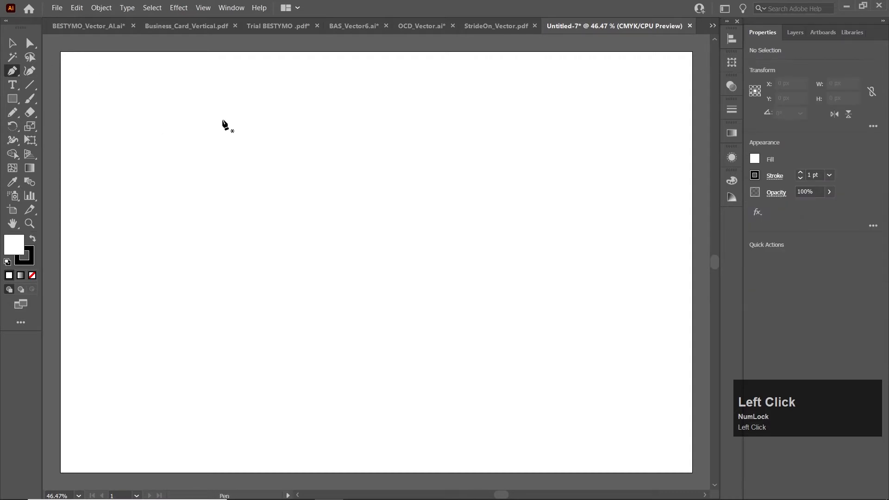
{"action": "left_click", "coordinate": [231, 108]}
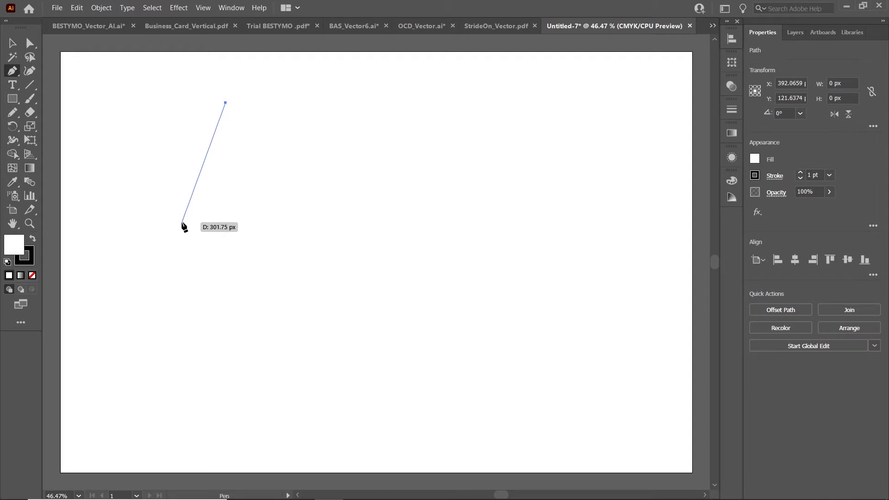
{"action": "left_click", "coordinate": [179, 224]}
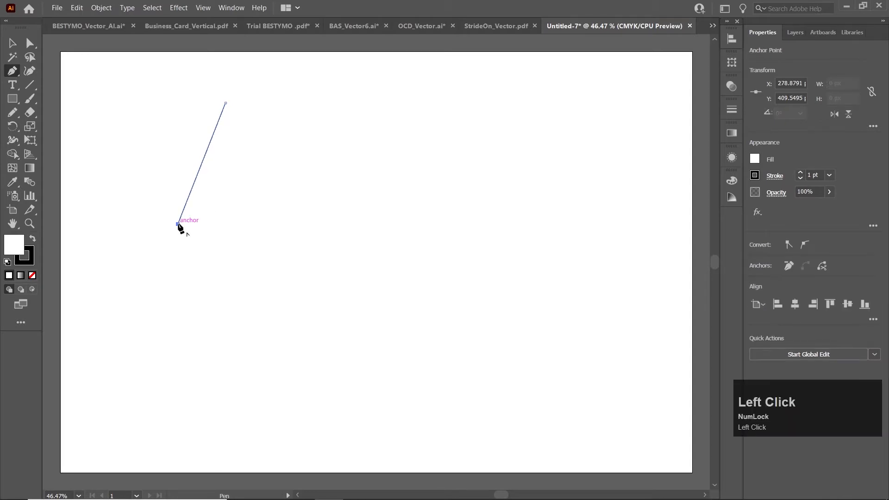
{"action": "left_click", "coordinate": [231, 308]}
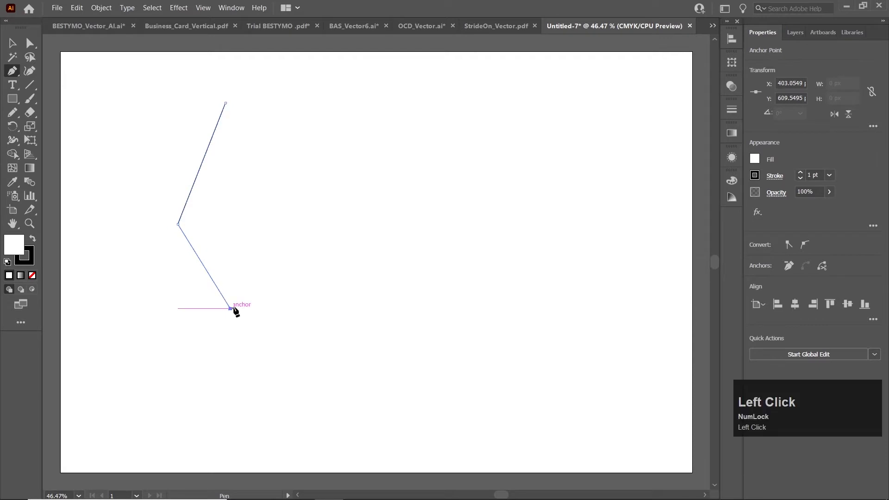
{"action": "left_click_drag", "start_coordinate": [282, 216], "coordinate": [279, 135]}
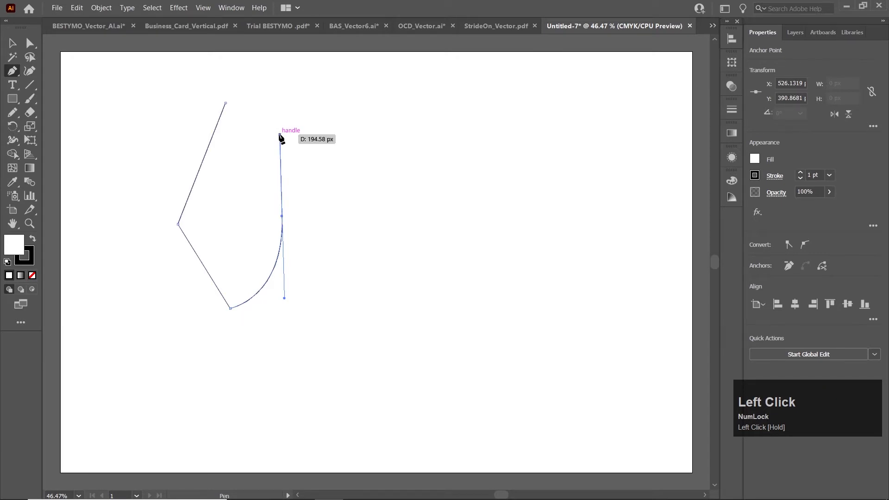
{"action": "left_click", "coordinate": [240, 151]}
{"action": "key", "text": "ctrl+z"}
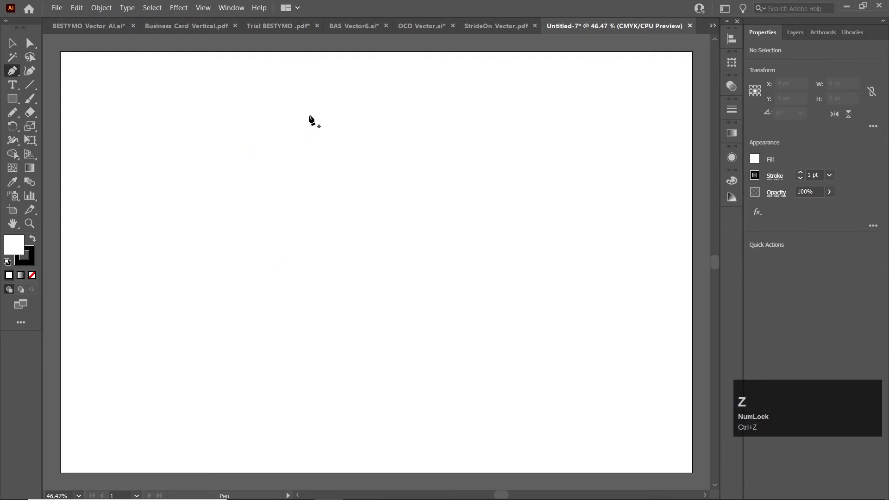
Sketch a second practice Pen path near the artboard's centre with one straight segment and one curved segment
{"action": "left_click", "coordinate": [362, 115]}
{"action": "left_click", "coordinate": [304, 242]}
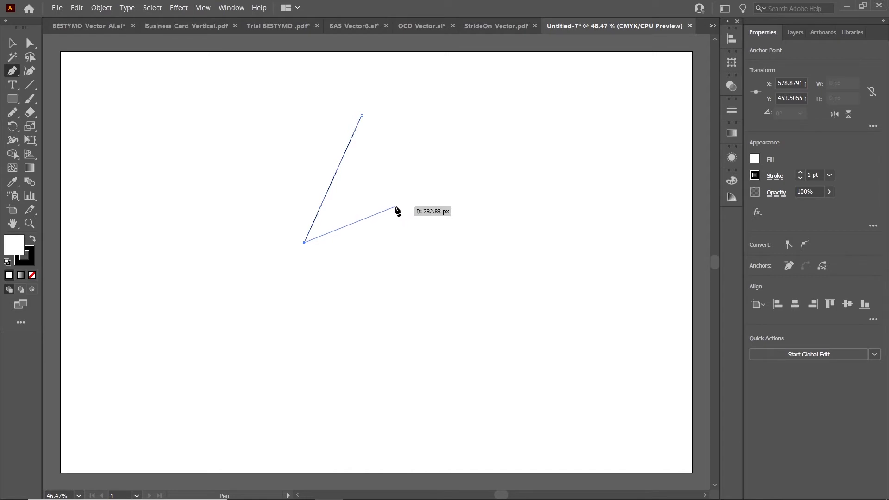
{"action": "left_click_drag", "start_coordinate": [395, 207], "coordinate": [420, 133]}
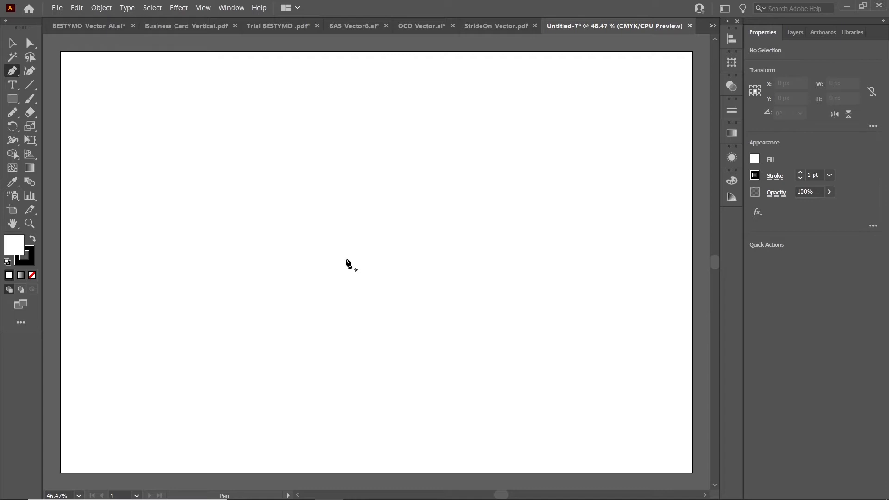
Draw a closed leaf-like practice shape with the Pen tool, using one straight edge and curved remaining edges
{"action": "left_click", "coordinate": [348, 156]}
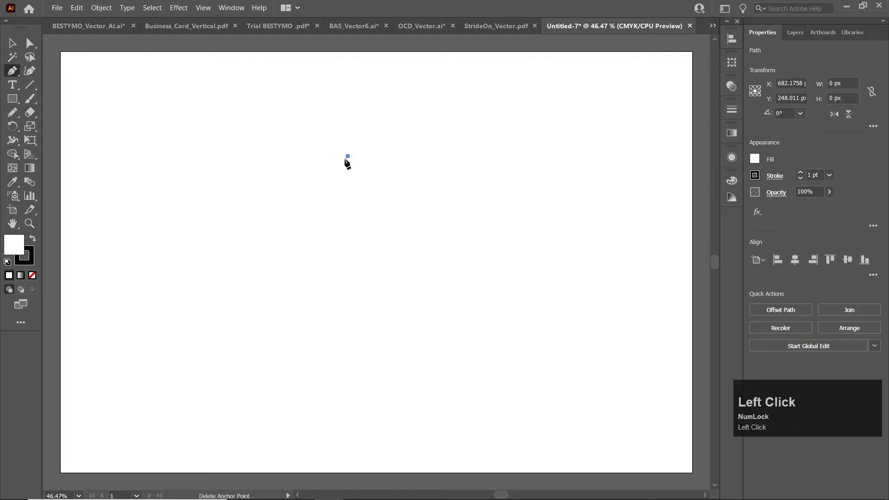
{"action": "left_click", "coordinate": [293, 282]}
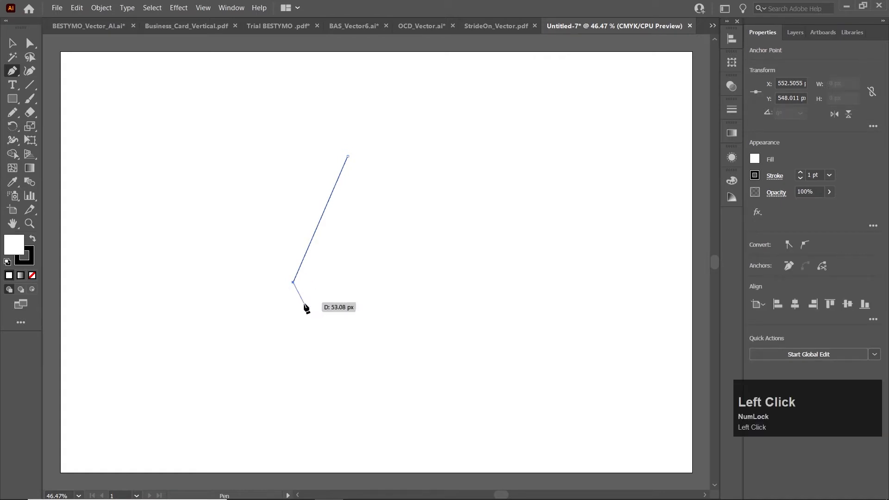
{"action": "left_click_drag", "start_coordinate": [361, 340], "coordinate": [412, 282]}
{"action": "left_click_drag", "start_coordinate": [383, 206], "coordinate": [360, 164]}
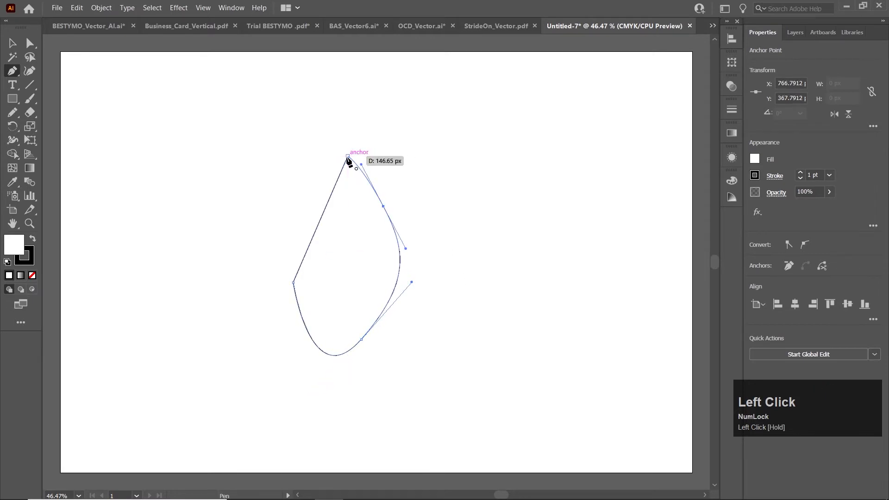
{"action": "left_click", "coordinate": [348, 157]}
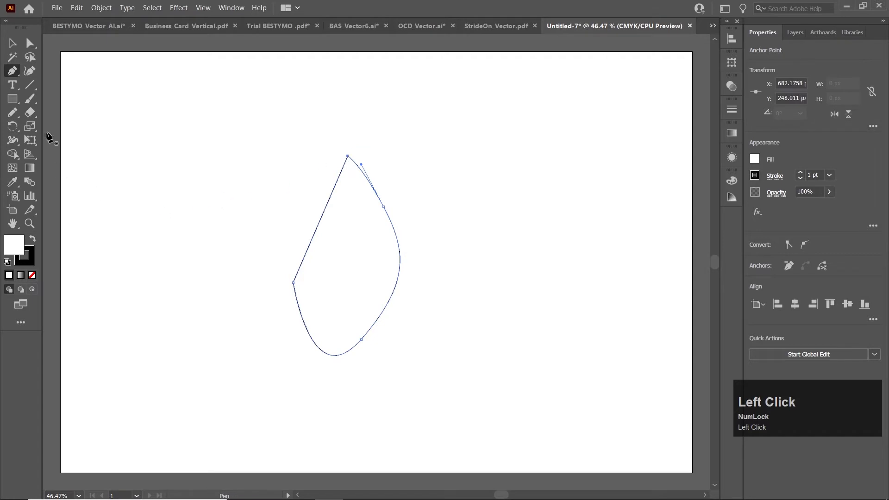
Fill the closed practice shape with a blue swatch and deselect it
{"action": "left_click", "coordinate": [11, 43]}
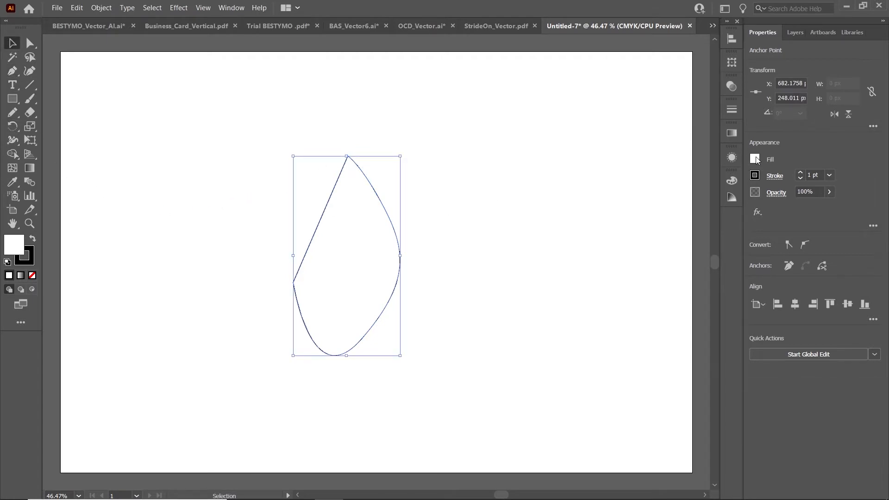
{"action": "left_click", "coordinate": [755, 159]}
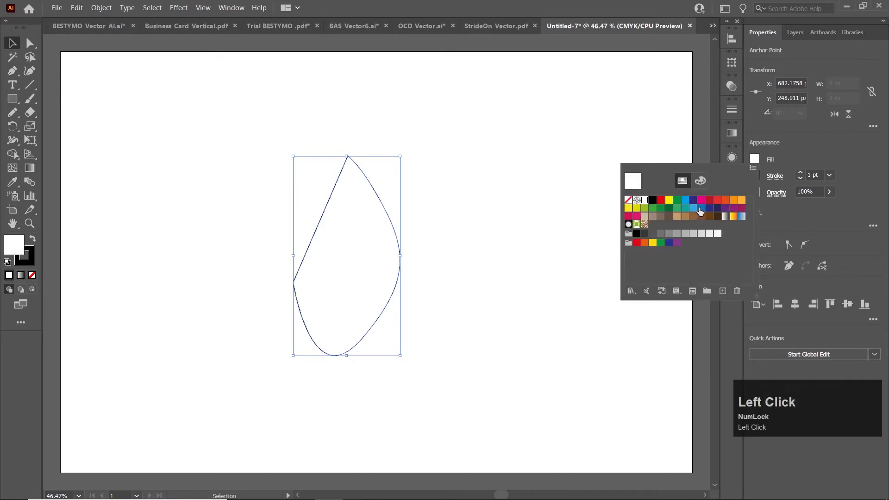
{"action": "left_click", "coordinate": [701, 210]}
{"action": "left_click", "coordinate": [13, 43]}
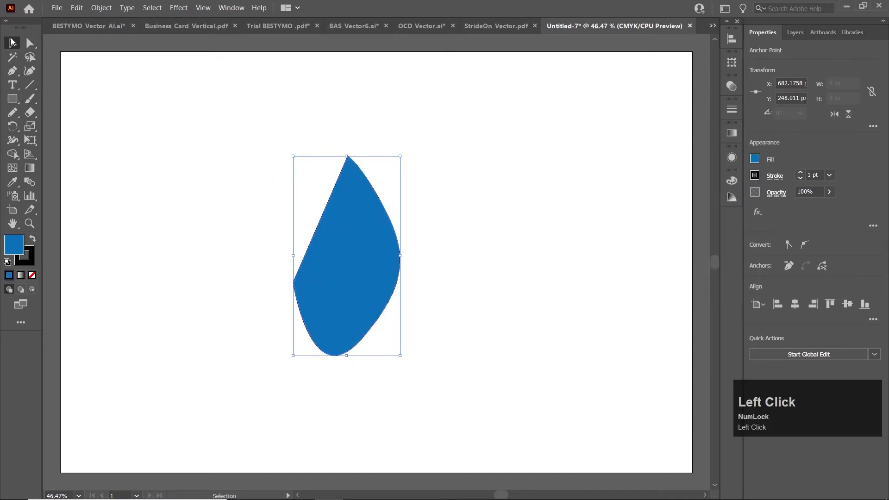
{"action": "left_click", "coordinate": [202, 217]}
{"action": "mouse_move", "coordinate": [259, 114]}
{"action": "left_mouse_down"}
{"action": "mouse_move", "coordinate": [346, 297]}
{"action": "mouse_move", "coordinate": [507, 389]}
{"action": "mouse_move", "coordinate": [47, 270]}
{"action": "left_mouse_up"}
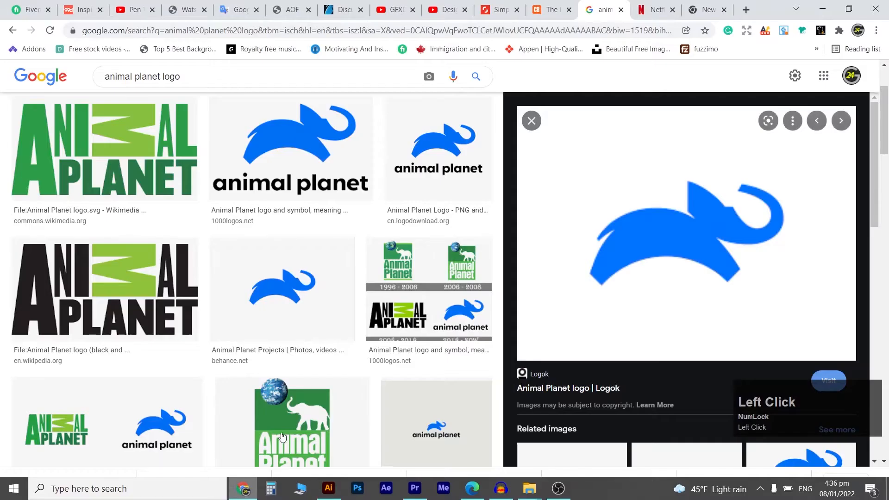
Browse the Animal Planet logo image results, preview the Behance elephant-only logo and copy that image
{"action": "left_click", "coordinate": [274, 124]}
{"action": "left_click", "coordinate": [437, 146]}
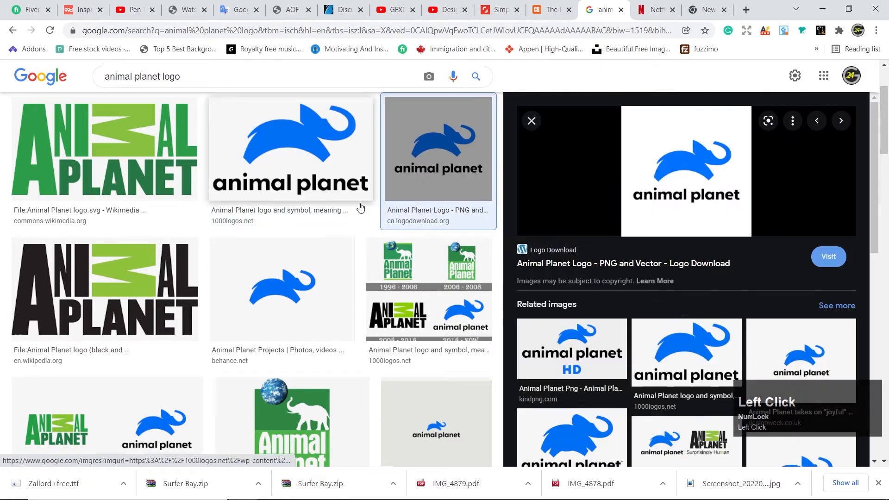
{"action": "scroll", "coordinate": [270, 226], "scroll_direction": "down", "scroll_amount": 2}
{"action": "left_click", "coordinate": [270, 225]}
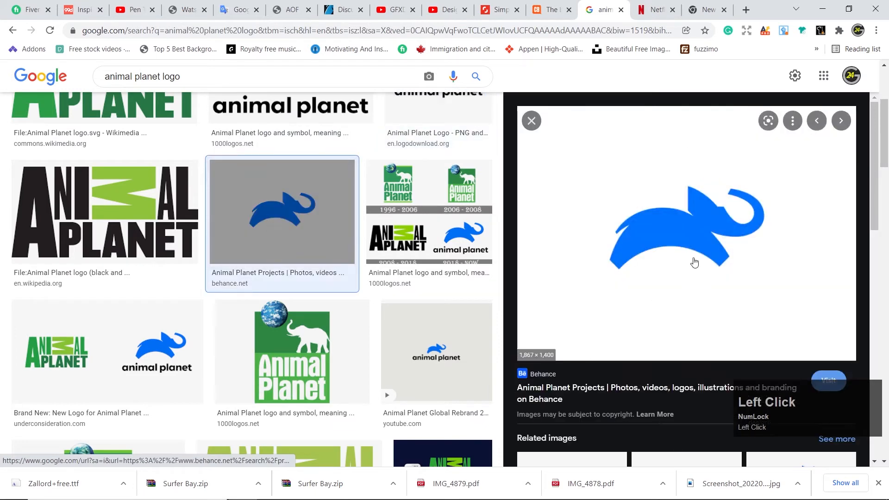
{"action": "right_click", "coordinate": [680, 239]}
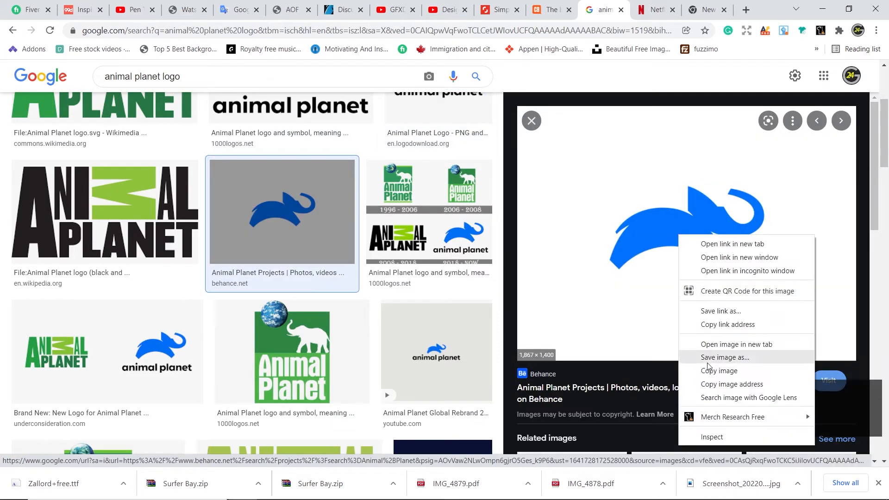
{"action": "left_click", "coordinate": [709, 371]}
Switch to Illustrator, paste the copied elephant logo and centre it horizontally and vertically on the artboard
{"action": "left_click", "coordinate": [329, 498]}
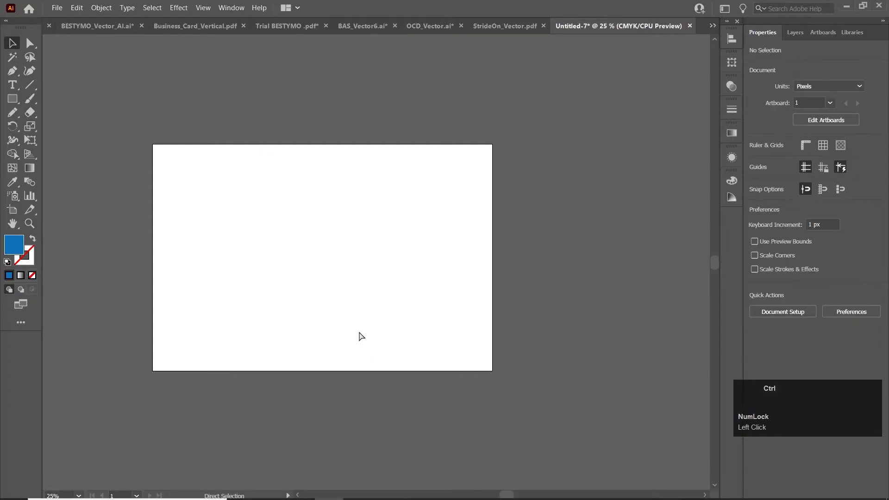
{"action": "key", "text": "ctrl+v"}
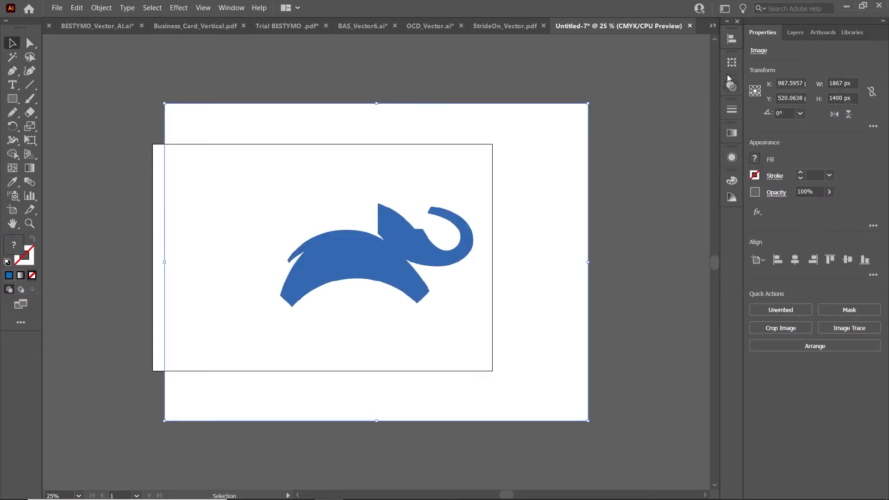
{"action": "left_click", "coordinate": [731, 40]}
{"action": "left_click", "coordinate": [618, 64]}
{"action": "left_click", "coordinate": [688, 65]}
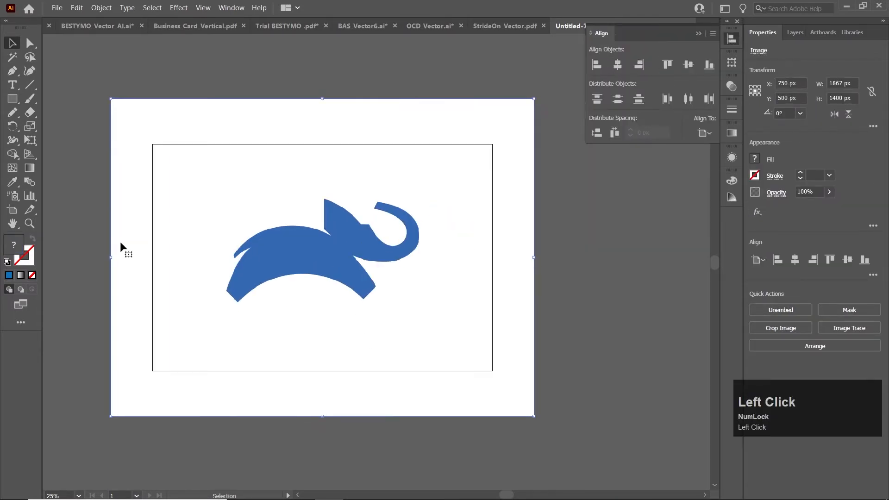
Move the logo image down past the artboard's lower edge and recentre it horizontally and vertically
{"action": "scroll", "coordinate": [282, 173], "scroll_direction": "down", "scroll_amount": 2}
{"action": "left_click_drag", "start_coordinate": [281, 172], "coordinate": [323, 366]}
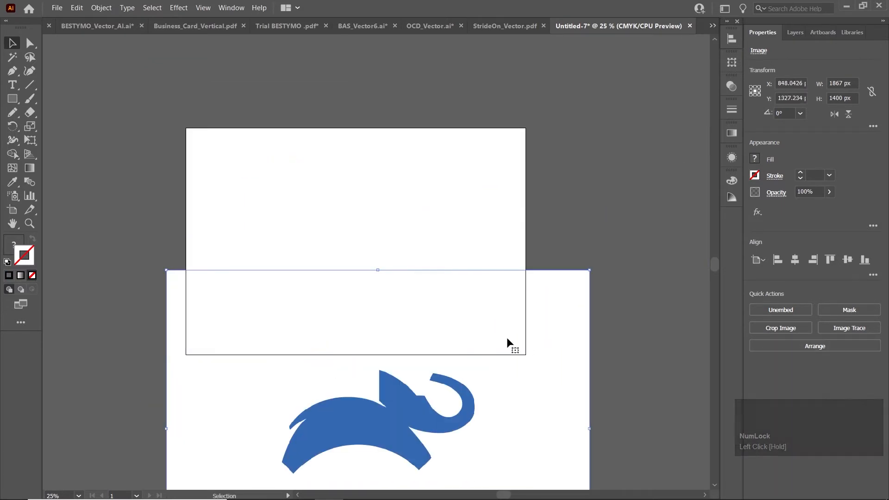
{"action": "left_click", "coordinate": [795, 260]}
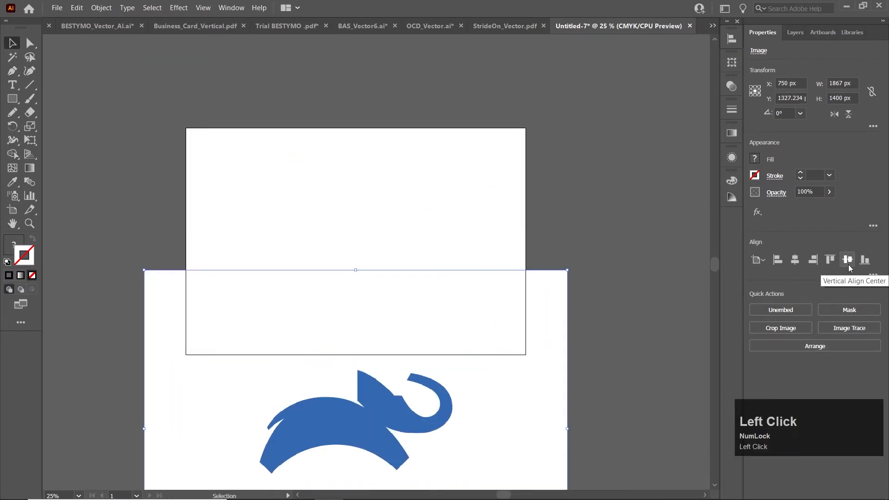
{"action": "left_click", "coordinate": [849, 260]}
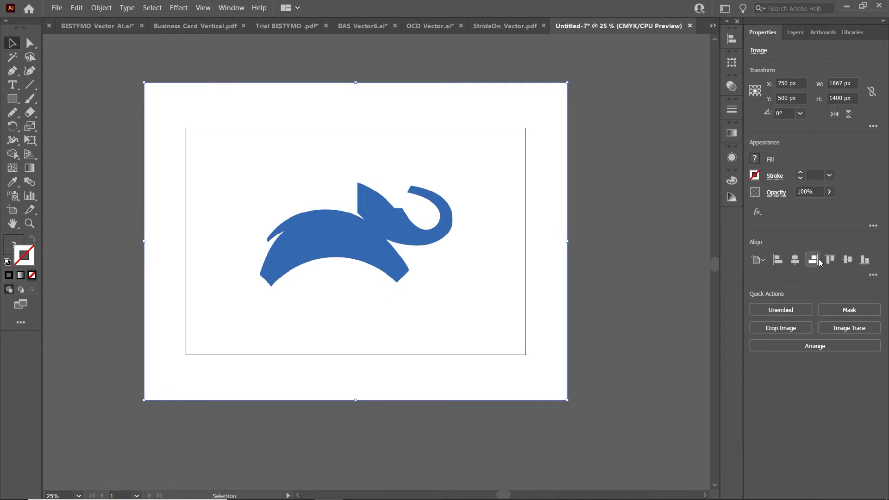
Show the Align panel and collapse it again
{"action": "left_click", "coordinate": [231, 8]}
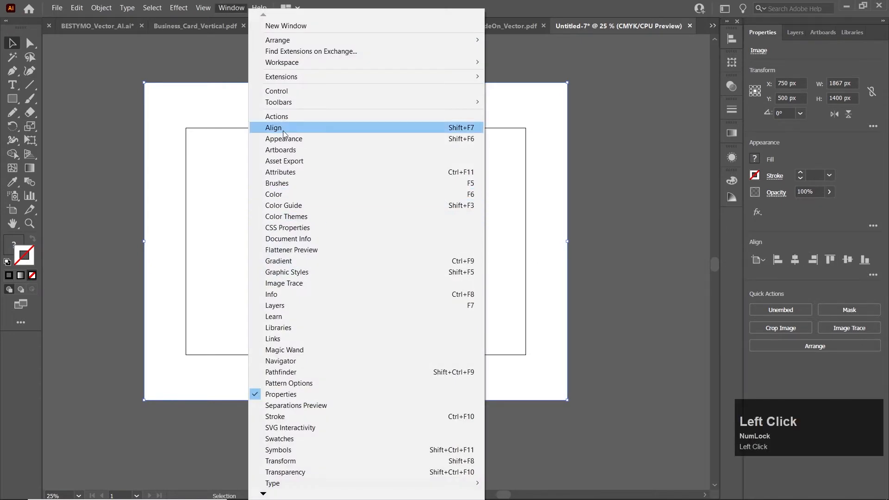
{"action": "left_click", "coordinate": [268, 128]}
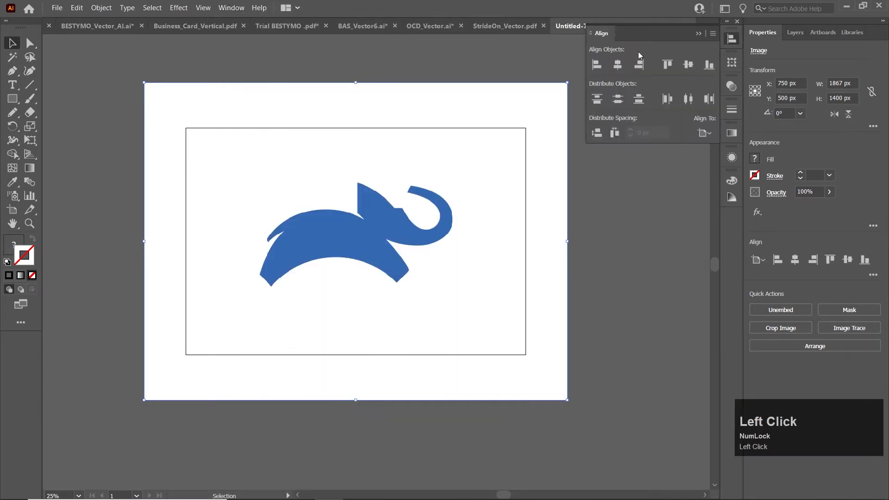
{"action": "left_click", "coordinate": [699, 33]}
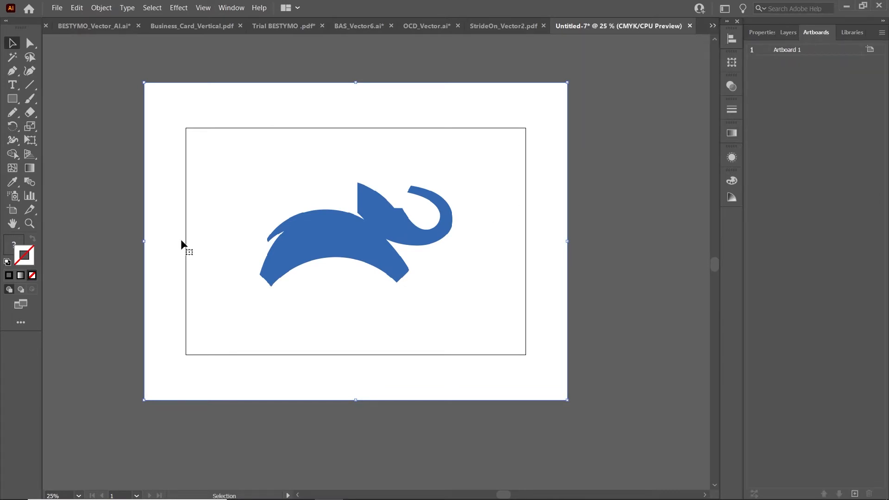
Lock the elephant logo image on the artboard so that it cannot be selected
{"action": "key", "text": "ctrl+2"}
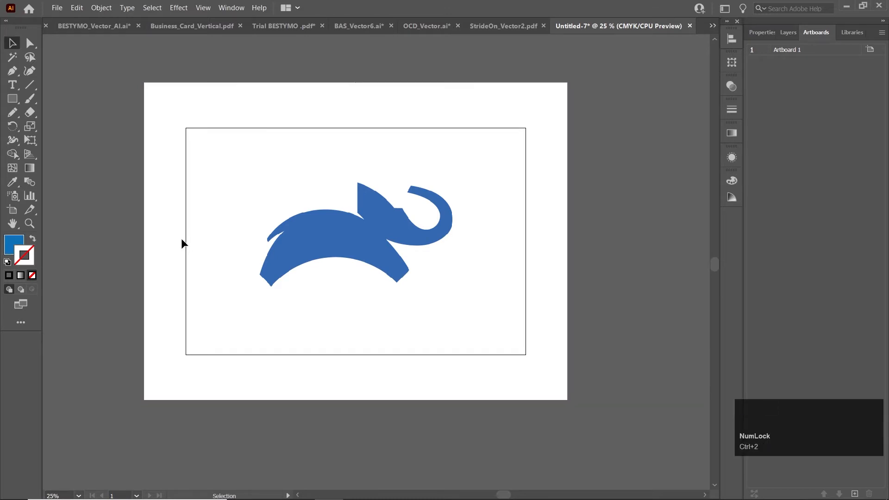
{"action": "key", "text": "ctrl+z"}
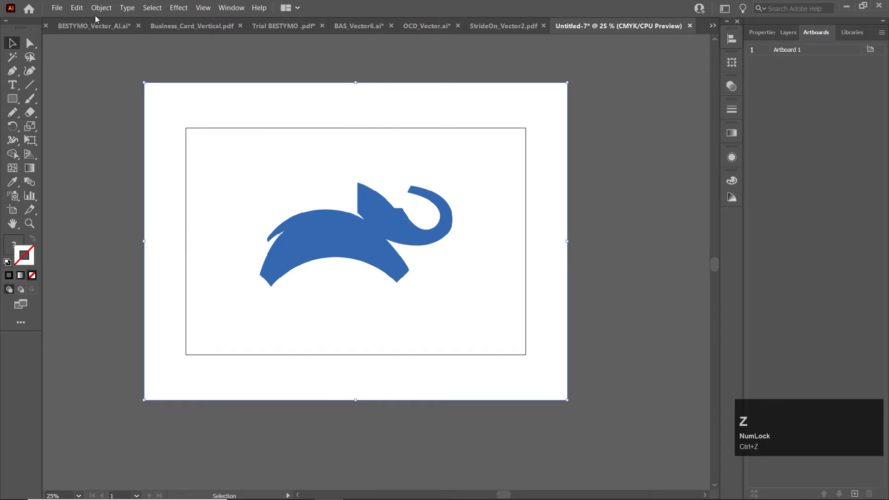
{"action": "left_click", "coordinate": [102, 9]}
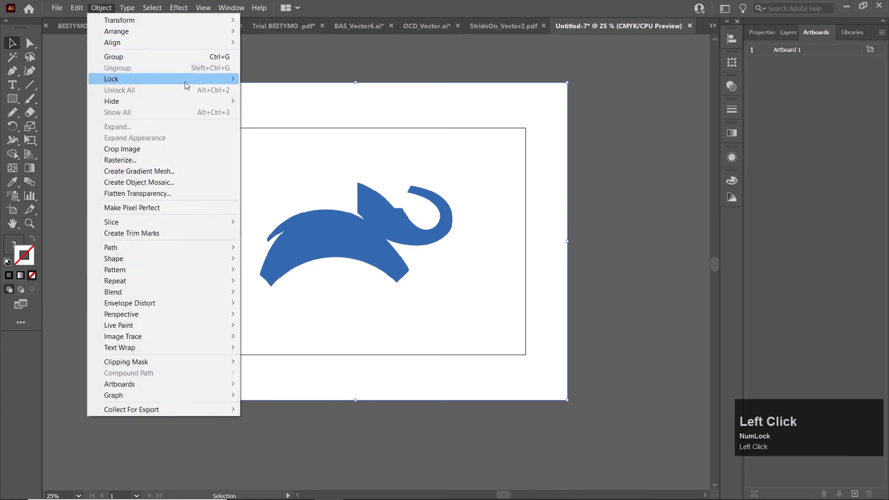
{"action": "mouse_move", "coordinate": [185, 81]}
{"action": "left_click", "coordinate": [254, 79]}
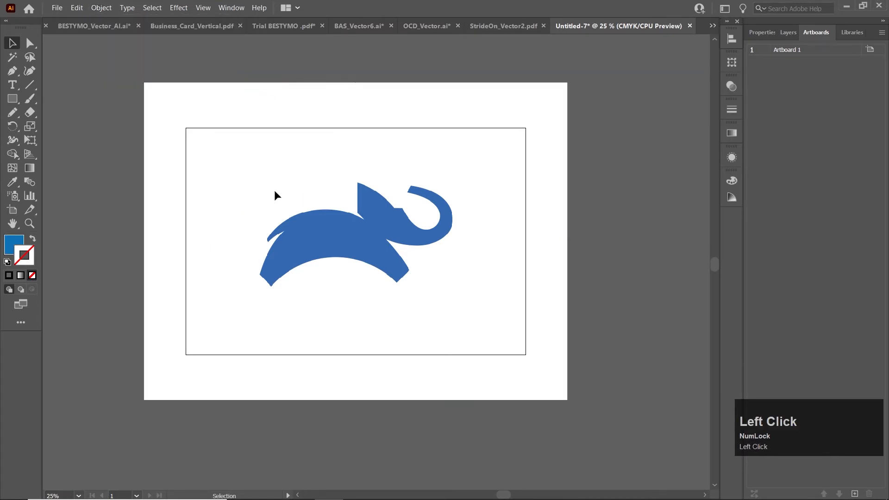
{"action": "left_click_drag", "start_coordinate": [251, 201], "coordinate": [295, 177]}
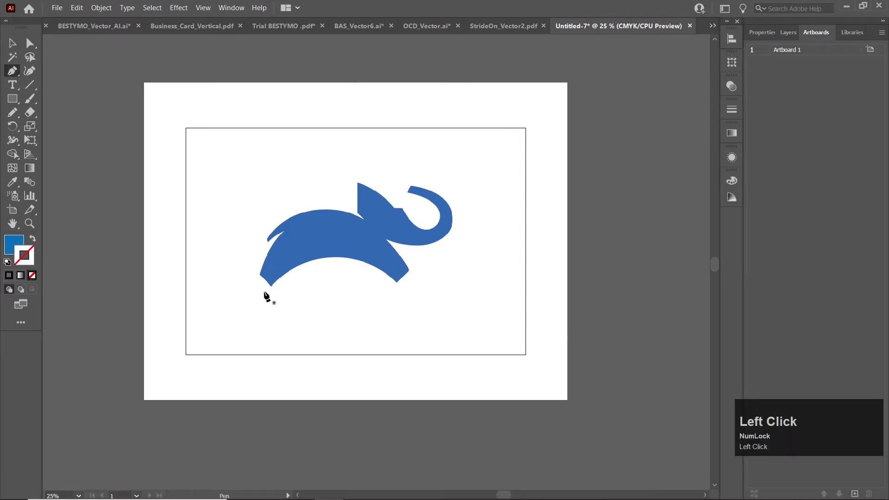
Set the Pen tool's stroke to 2 pt and trace the straight edge of the elephant's hind foot
{"action": "scroll", "coordinate": [265, 293], "scroll_direction": "up", "scroll_amount": 3}
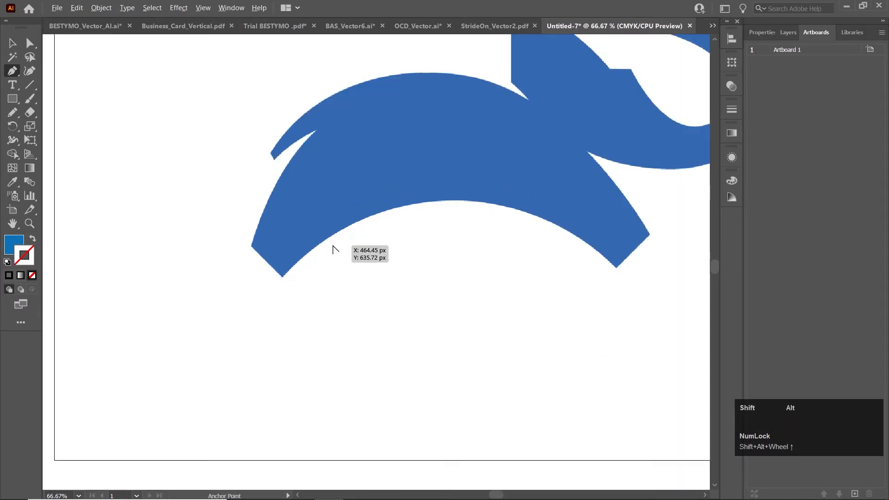
{"action": "scroll", "coordinate": [332, 245], "scroll_direction": "up", "scroll_amount": 1}
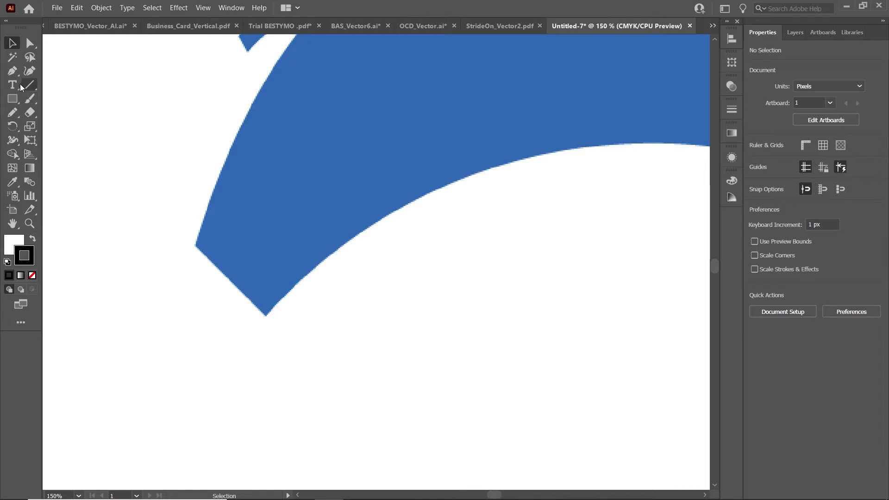
{"action": "left_click", "coordinate": [13, 71]}
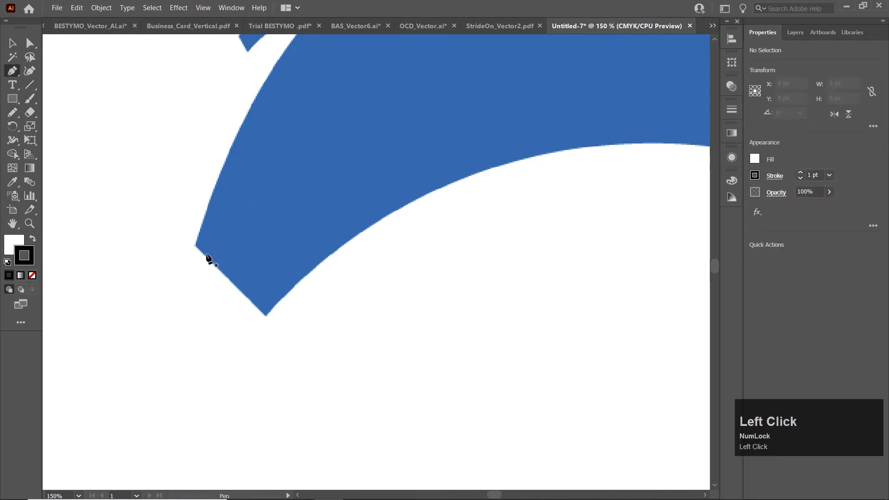
{"action": "left_click", "coordinate": [800, 173]}
{"action": "left_click", "coordinate": [195, 247]}
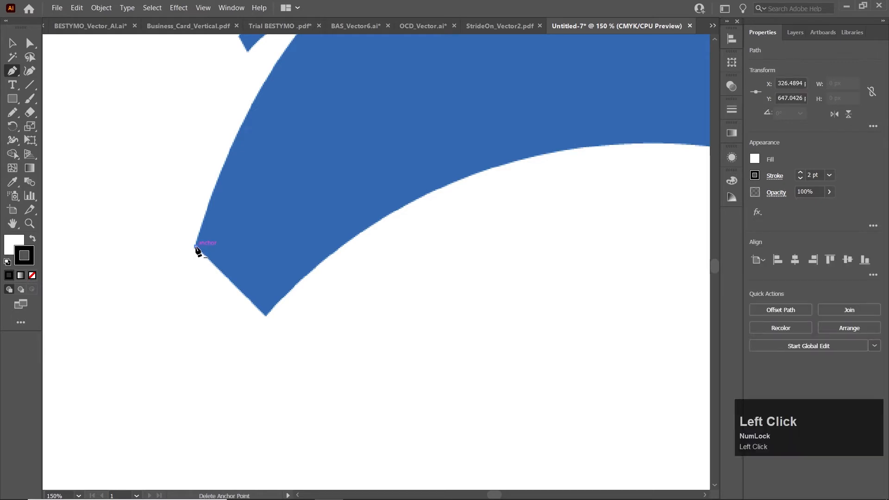
{"action": "left_click", "coordinate": [266, 316]}
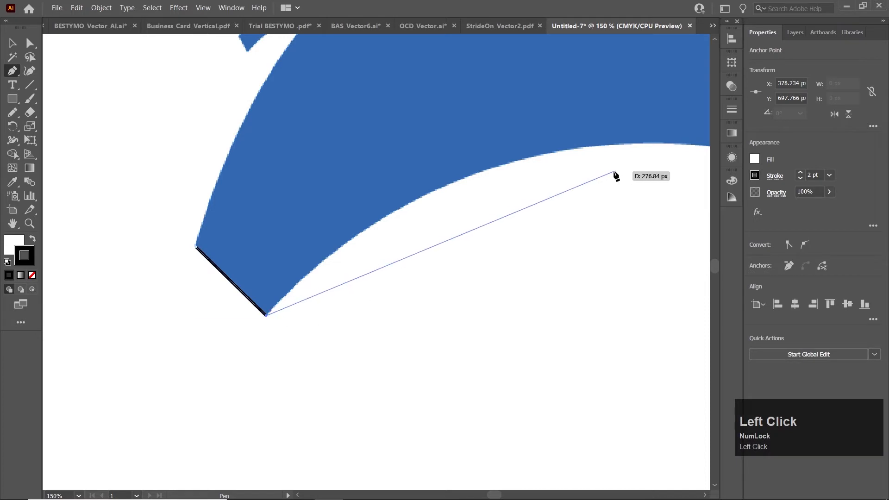
Trace a curved segment from the hind foot's inner corner to the peak of the belly arch
{"action": "scroll", "coordinate": [600, 173], "scroll_direction": "down", "scroll_amount": 1}
{"action": "key", "text": "space"}
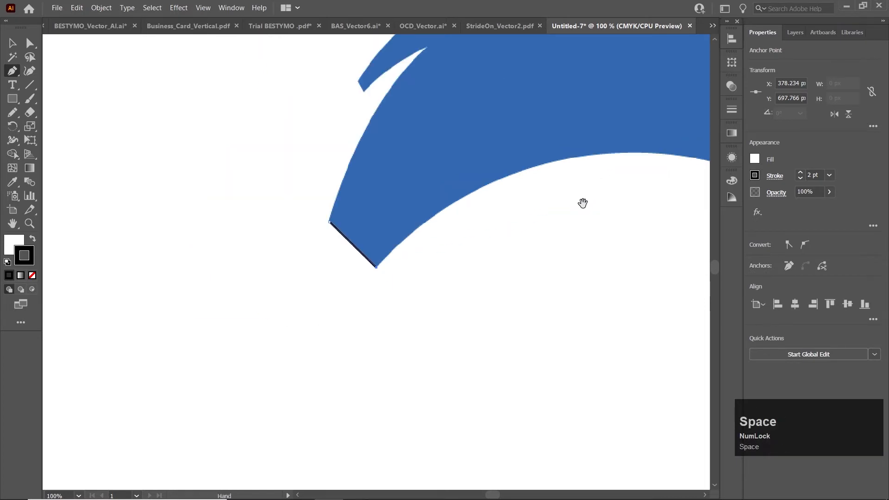
{"action": "left_click_drag", "start_coordinate": [582, 202], "coordinate": [351, 280]}
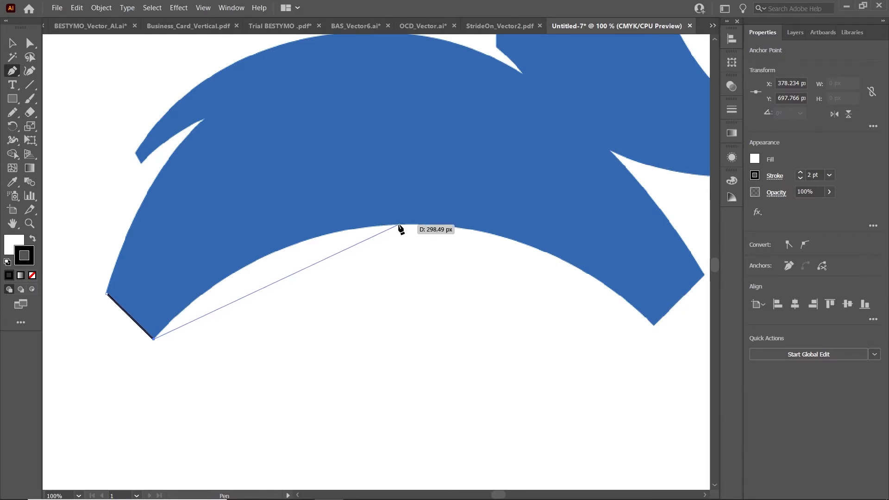
{"action": "mouse_move", "coordinate": [399, 225]}
{"action": "left_mouse_down"}
{"action": "mouse_move", "coordinate": [445, 208]}
{"action": "mouse_move", "coordinate": [527, 206]}
{"action": "mouse_move", "coordinate": [560, 216]}
{"action": "left_mouse_up"}
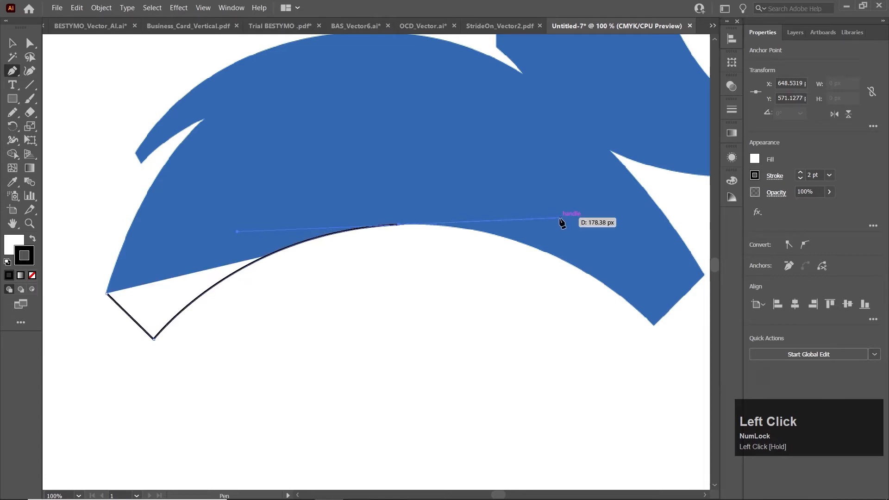
Set the traced path's fill to None so only the stroke covers the logo
{"action": "left_click", "coordinate": [13, 243]}
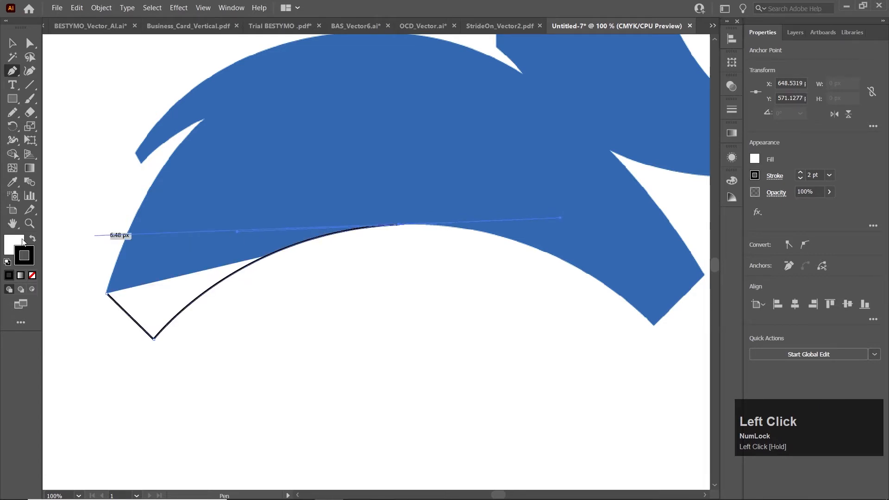
{"action": "left_click", "coordinate": [31, 275]}
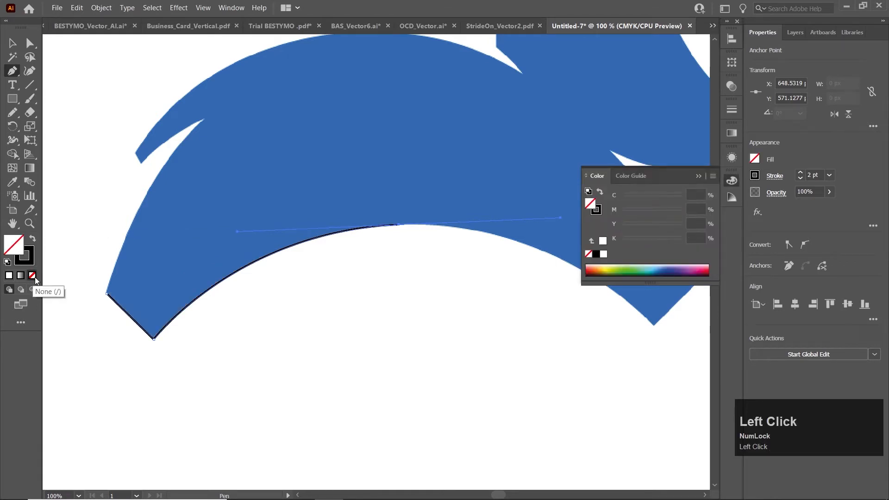
{"action": "left_click", "coordinate": [698, 177]}
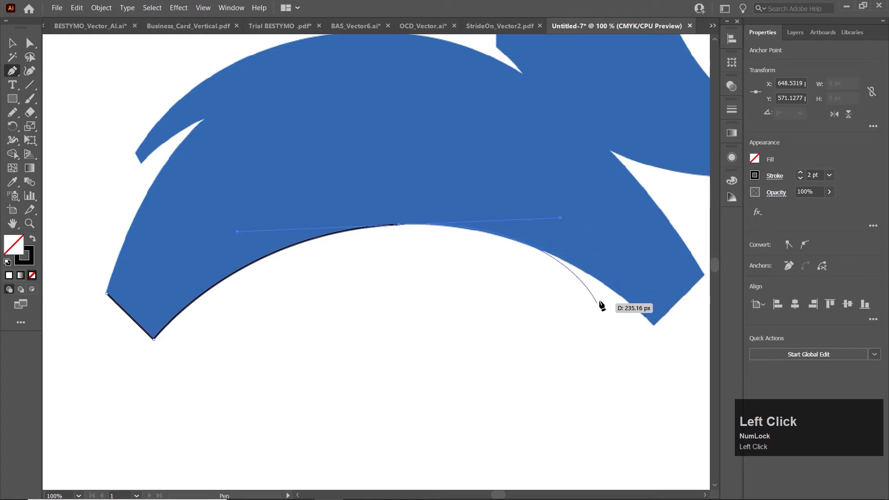
Remove the peak anchor's outgoing handle, then trace the belly arch to the front foot and the foot's straight edge
{"action": "left_click", "coordinate": [397, 226]}
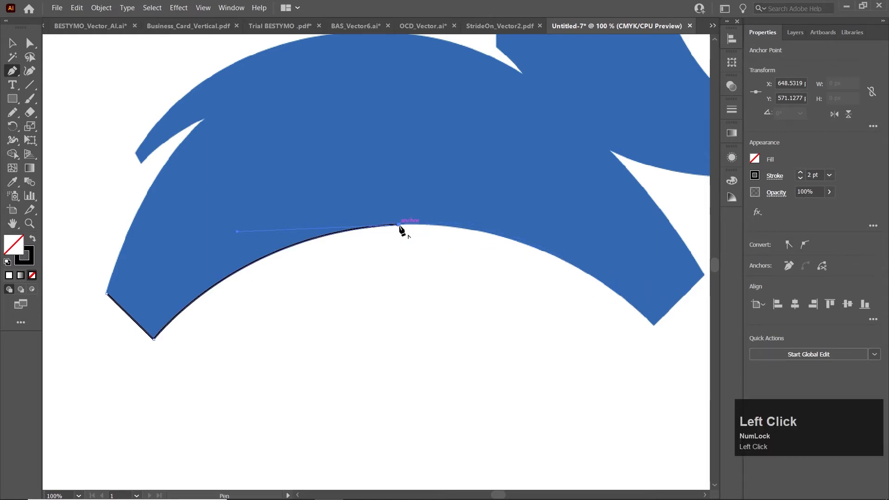
{"action": "left_click", "coordinate": [656, 328]}
{"action": "left_click_drag", "start_coordinate": [657, 329], "coordinate": [601, 441]}
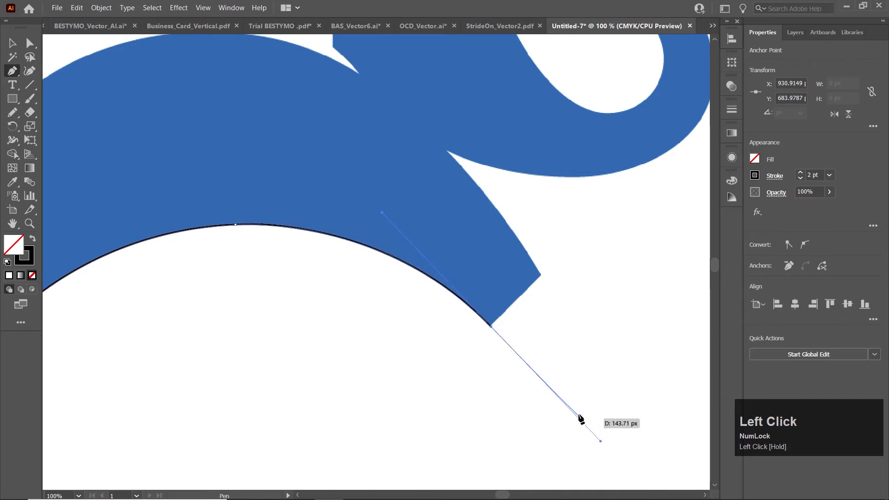
{"action": "left_click", "coordinate": [492, 327]}
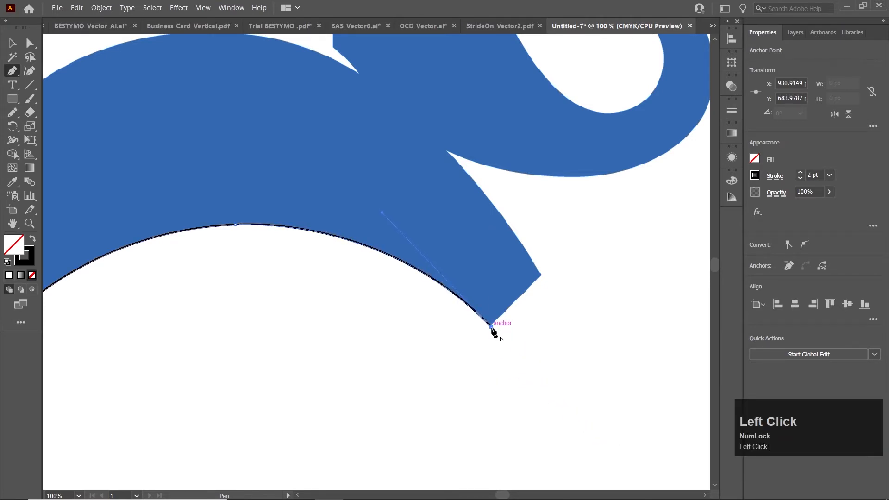
{"action": "left_click", "coordinate": [541, 277]}
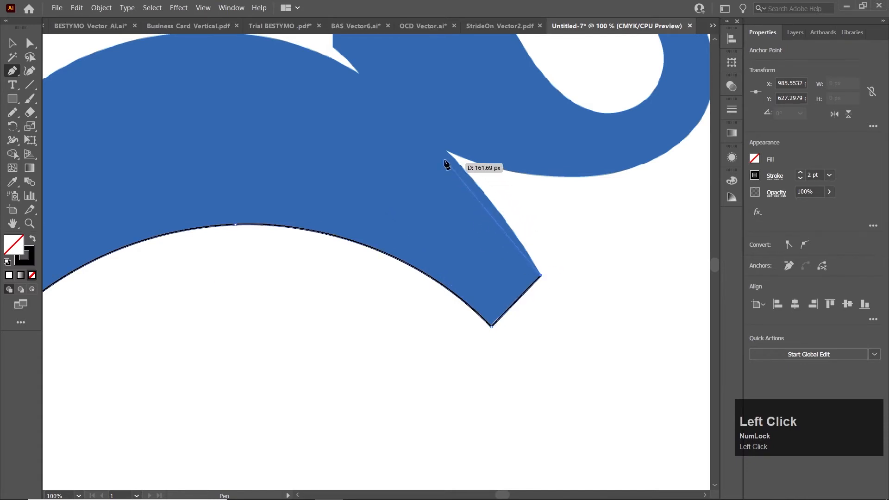
Trace the front leg's outer edge up to the notch and the curve under the trunk, removing each anchor's outgoing handle
{"action": "left_click_drag", "start_coordinate": [447, 152], "coordinate": [409, 118]}
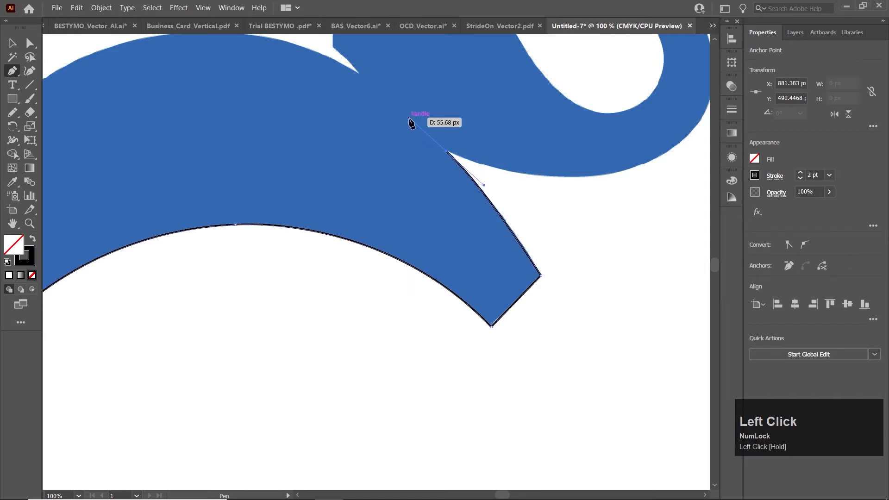
{"action": "left_click", "coordinate": [448, 155]}
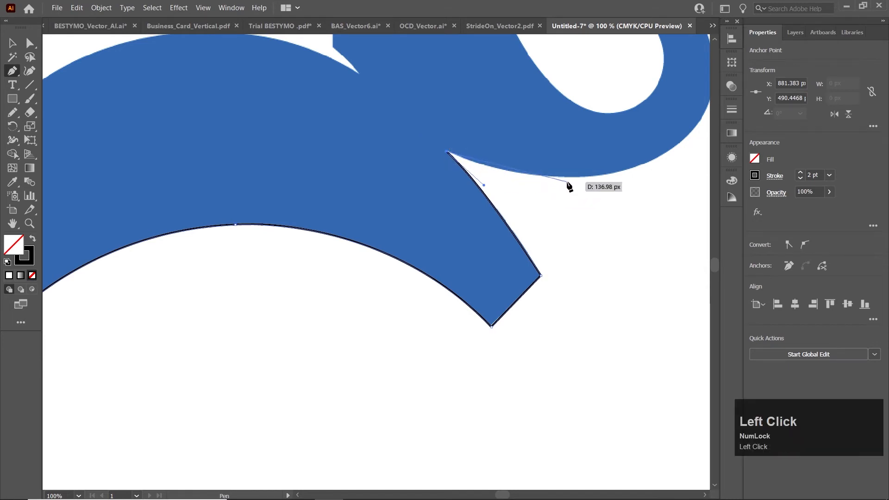
{"action": "key", "text": "space"}
{"action": "left_click_drag", "start_coordinate": [568, 184], "coordinate": [383, 267]}
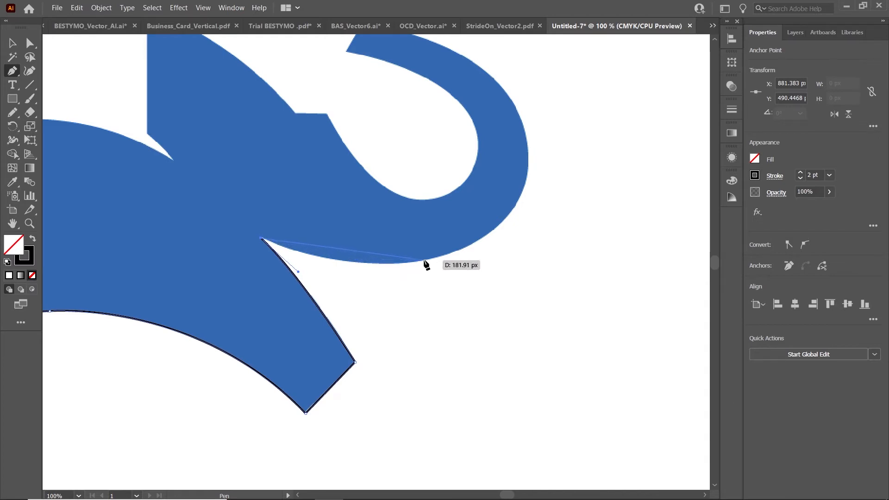
{"action": "mouse_move", "coordinate": [424, 261]}
{"action": "left_mouse_down"}
{"action": "mouse_move", "coordinate": [448, 247]}
{"action": "mouse_move", "coordinate": [493, 243]}
{"action": "left_mouse_up"}
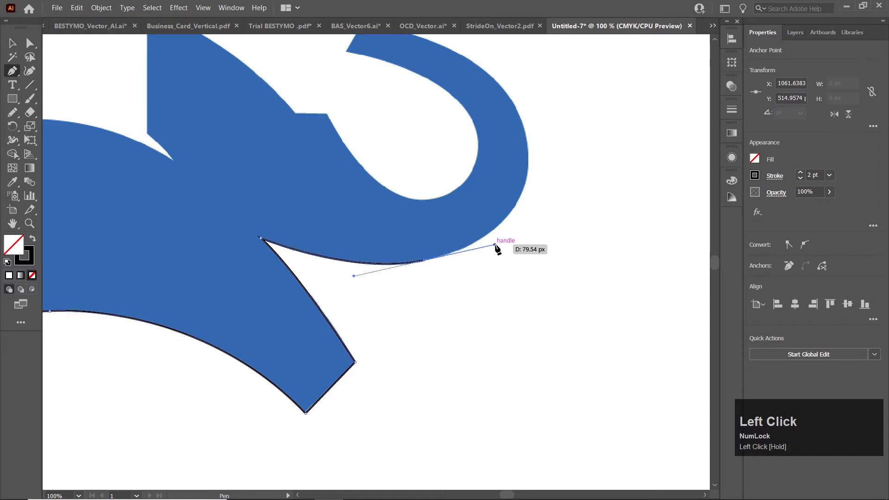
{"action": "left_click", "coordinate": [427, 261]}
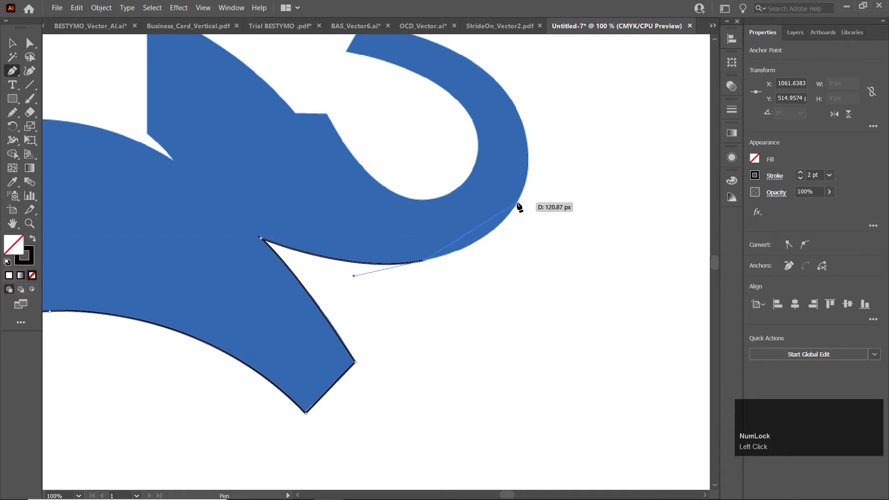
Trace the trunk's outer curve up to its tip and add the straight edge across the tip
{"action": "left_click_drag", "start_coordinate": [520, 196], "coordinate": [541, 145]}
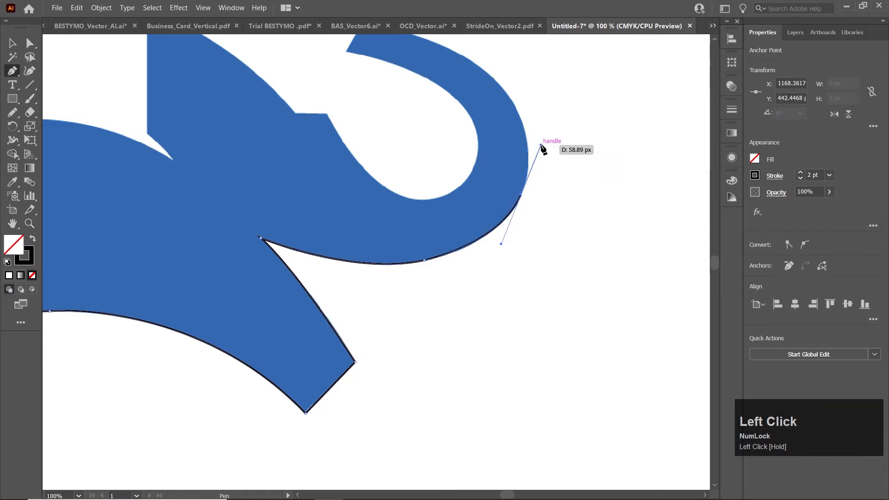
{"action": "left_click", "coordinate": [522, 185]}
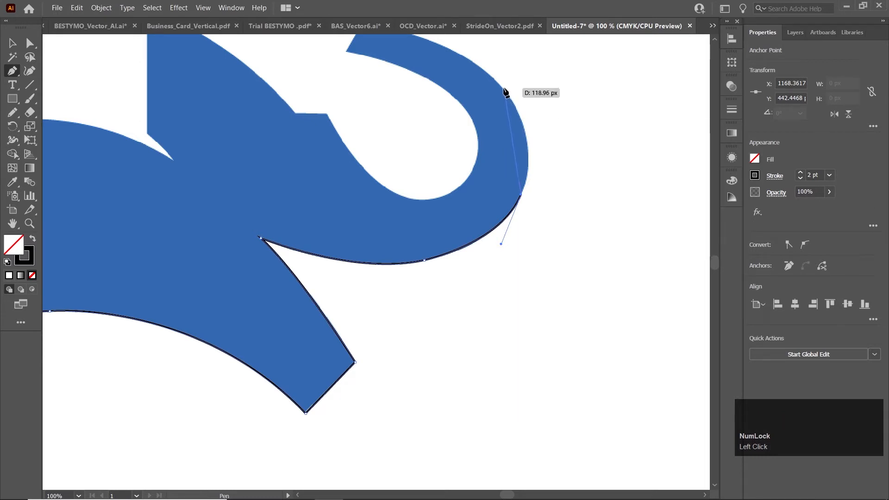
{"action": "left_click_drag", "start_coordinate": [497, 84], "coordinate": [442, 185]}
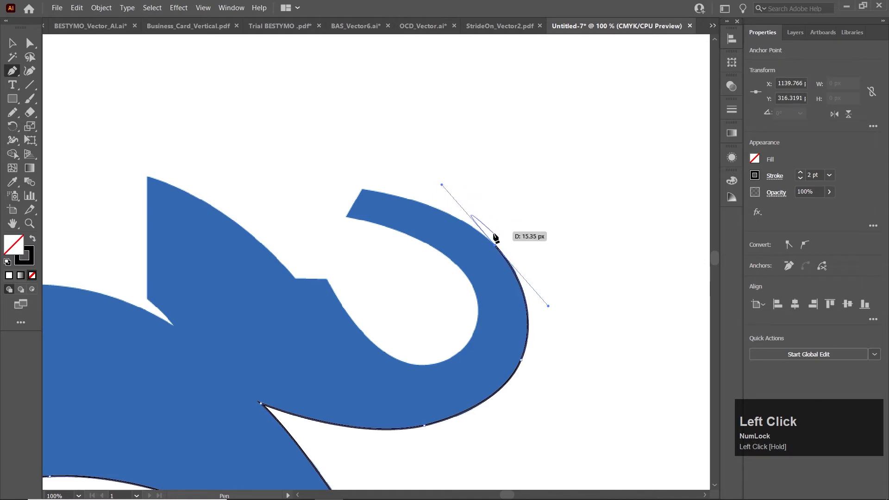
{"action": "left_click_drag", "start_coordinate": [362, 190], "coordinate": [282, 182]}
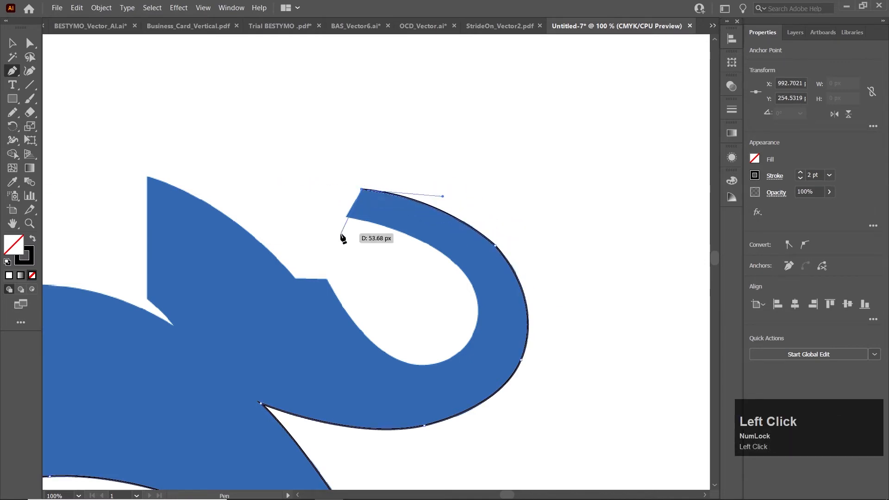
{"action": "left_click", "coordinate": [346, 216]}
Trace the trunk's inner curve from the tip around the loop to the base of the forehead
{"action": "left_click_drag", "start_coordinate": [456, 266], "coordinate": [470, 277]}
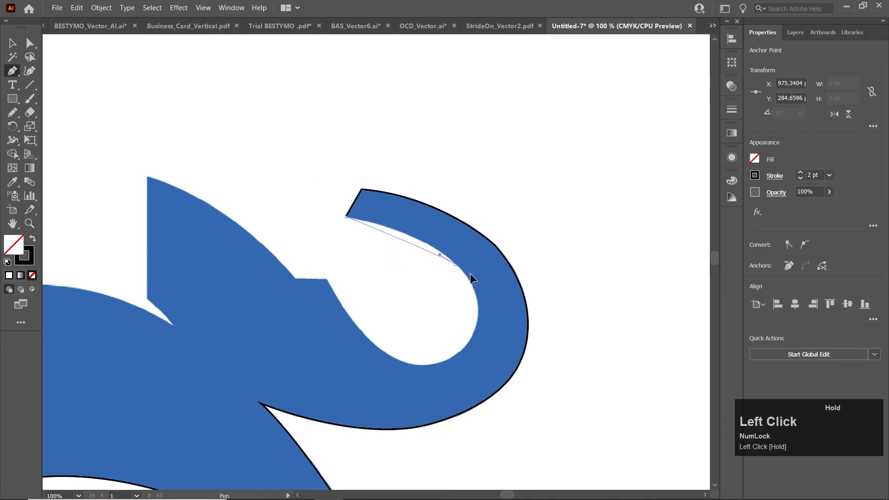
{"action": "left_click_drag", "start_coordinate": [496, 308], "coordinate": [498, 303]}
{"action": "left_click_drag", "start_coordinate": [469, 340], "coordinate": [444, 380]}
{"action": "left_click", "coordinate": [470, 339]}
{"action": "left_click_drag", "start_coordinate": [392, 358], "coordinate": [342, 334]}
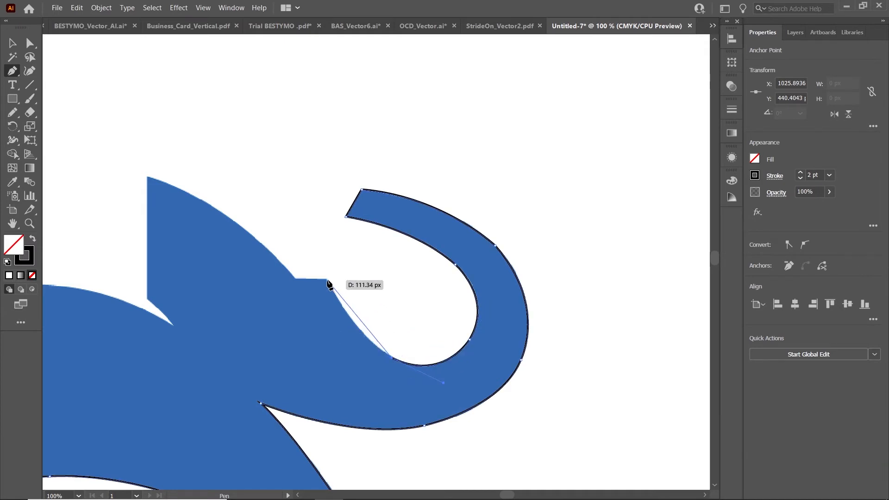
Trace the forehead curve and the short flat edge on top of the head up to the ear
{"action": "left_click_drag", "start_coordinate": [327, 280], "coordinate": [291, 218]}
{"action": "scroll", "coordinate": [284, 294], "scroll_direction": "up", "scroll_amount": 2}
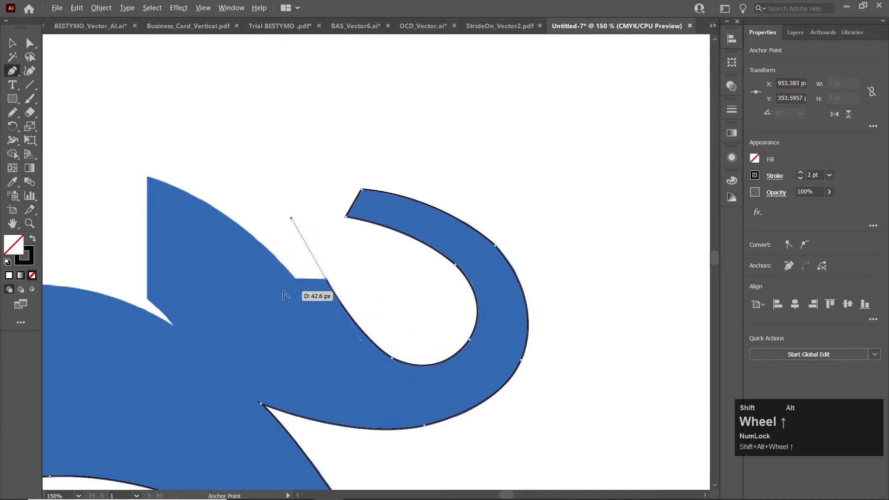
{"action": "left_click", "coordinate": [370, 266]}
{"action": "left_click_drag", "start_coordinate": [264, 246], "coordinate": [540, 362]}
Trace the ear's curved upper edge, its vertical rear edge and the short slanted edge down to the back's notch
{"action": "mouse_move", "coordinate": [288, 178]}
{"action": "left_mouse_down"}
{"action": "mouse_move", "coordinate": [176, 175]}
{"action": "mouse_move", "coordinate": [129, 144]}
{"action": "left_mouse_up"}
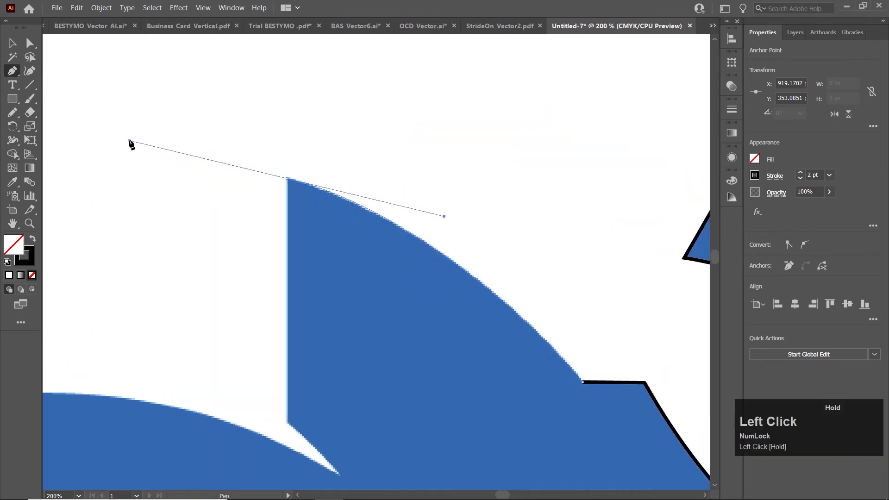
{"action": "left_click", "coordinate": [288, 178]}
{"action": "left_click", "coordinate": [288, 425]}
{"action": "left_click_drag", "start_coordinate": [340, 474], "coordinate": [366, 201]}
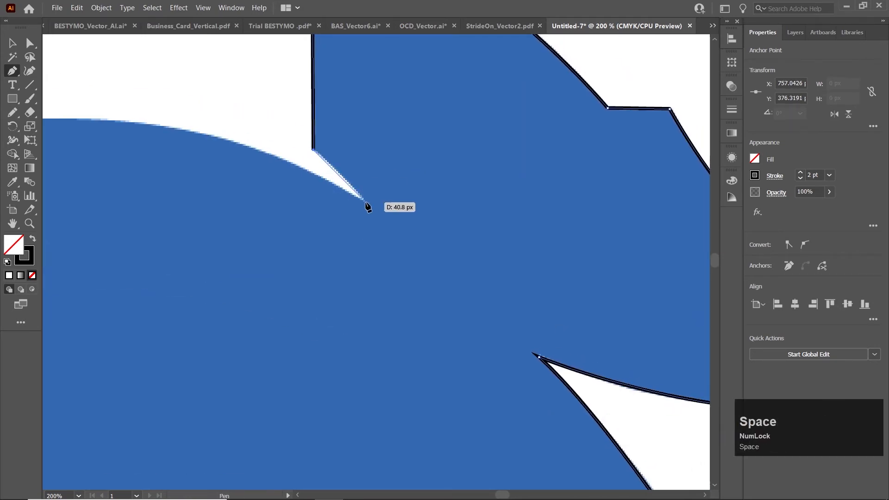
{"action": "left_click", "coordinate": [365, 201]}
Trace a curved segment from the notch behind the ear over the top of the back, without an outgoing handle
{"action": "left_click_drag", "start_coordinate": [139, 185], "coordinate": [383, 227]}
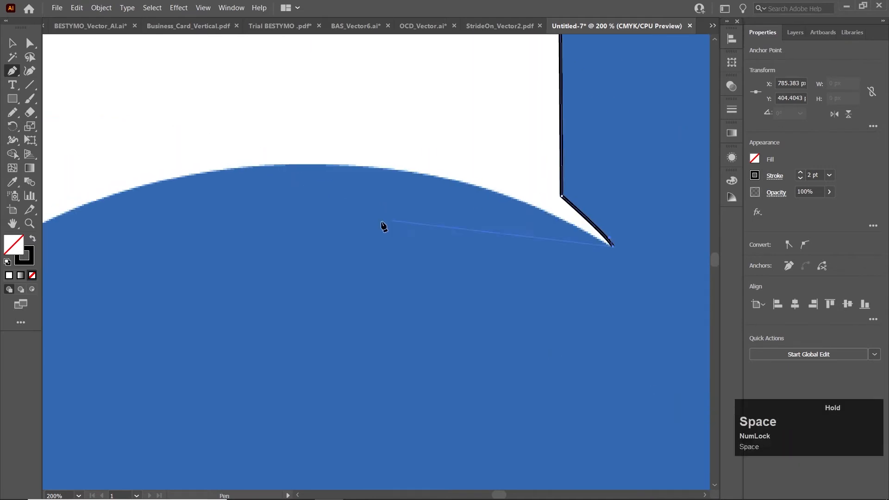
{"action": "scroll", "coordinate": [383, 226], "scroll_direction": "down", "scroll_amount": 1}
{"action": "scroll", "coordinate": [343, 255], "scroll_direction": "down", "scroll_amount": 1}
{"action": "left_click_drag", "start_coordinate": [343, 255], "coordinate": [379, 237]}
{"action": "scroll", "coordinate": [329, 190], "scroll_direction": "up", "scroll_amount": 1}
{"action": "left_click_drag", "start_coordinate": [318, 185], "coordinate": [93, 211]}
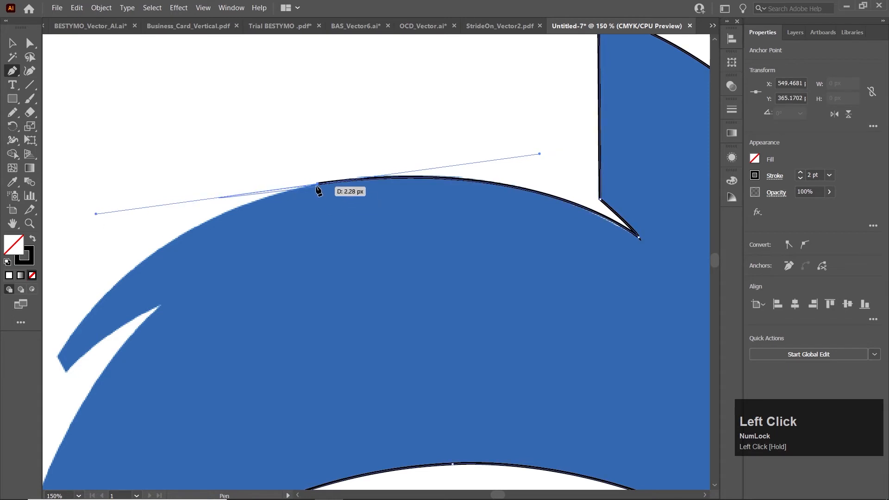
{"action": "left_click", "coordinate": [318, 185]}
Trace the rest of the back down to the tail, its short end edge and its underside to the inner notch
{"action": "left_click_drag", "start_coordinate": [60, 360], "coordinate": [112, 438]}
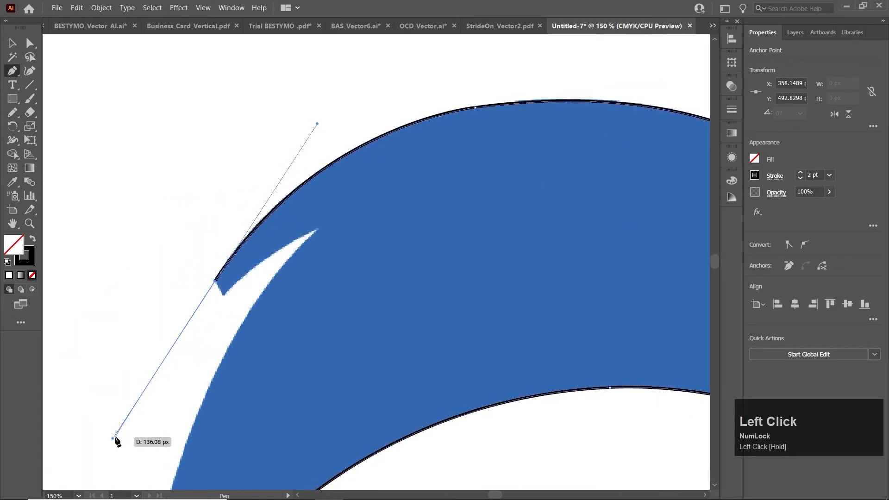
{"action": "left_click_drag", "start_coordinate": [215, 282], "coordinate": [215, 283]}
{"action": "key", "text": "ctrl+z"}
{"action": "left_click", "coordinate": [215, 281]}
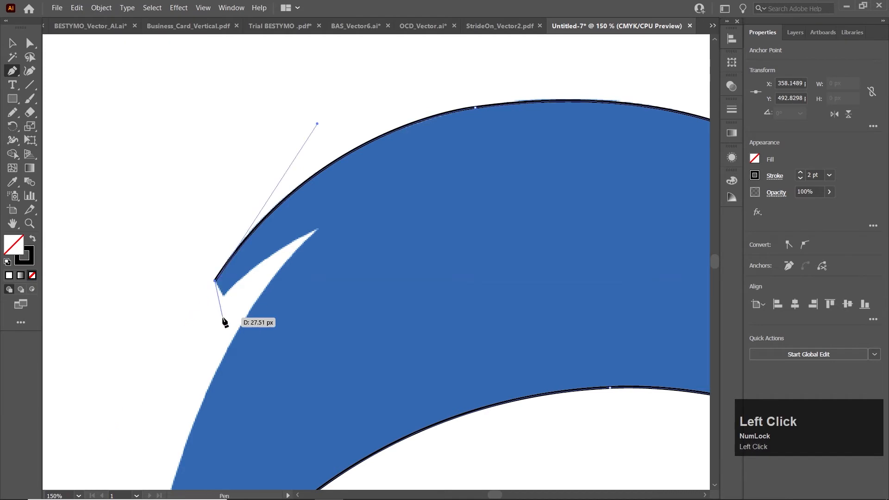
{"action": "left_click", "coordinate": [223, 295]}
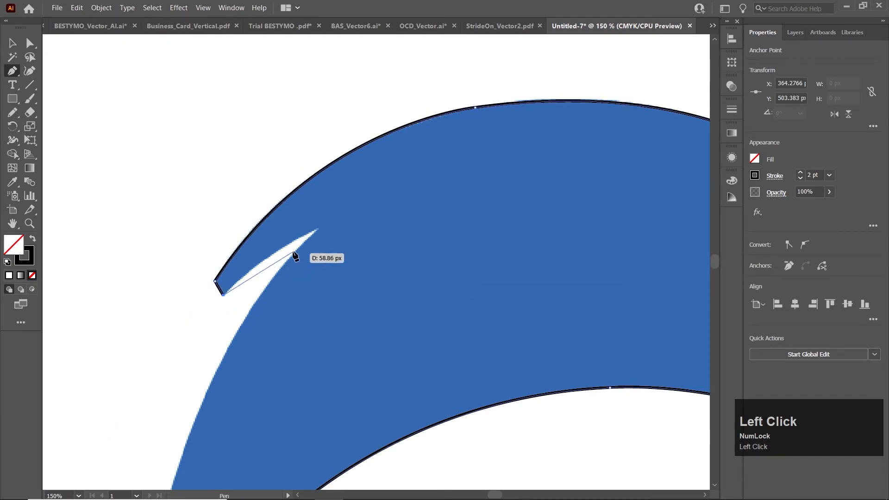
{"action": "mouse_move", "coordinate": [319, 229]}
{"action": "left_mouse_down"}
{"action": "mouse_move", "coordinate": [341, 230]}
{"action": "mouse_move", "coordinate": [365, 214]}
{"action": "left_mouse_up"}
{"action": "left_click", "coordinate": [317, 230]}
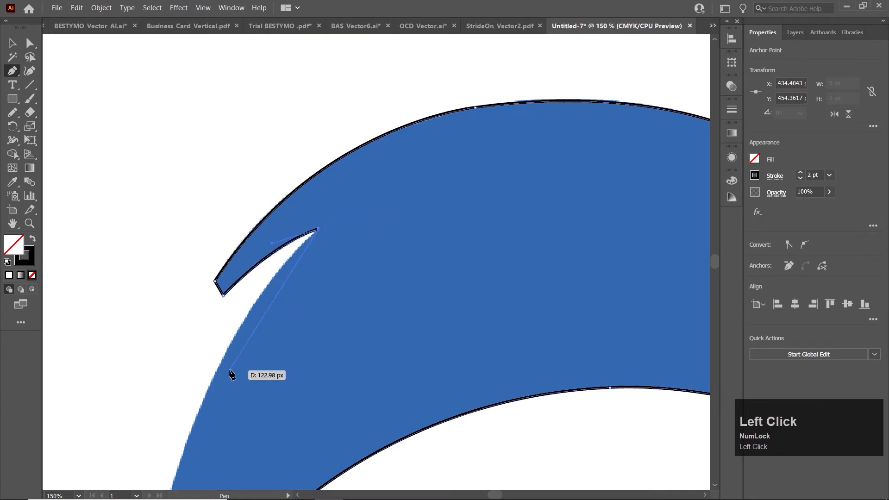
Trace the hind leg's curved rear edge from the tail's inner notch to the starting anchor, closing the outline path
{"action": "key", "text": "space"}
{"action": "left_click_drag", "start_coordinate": [231, 375], "coordinate": [352, 220]}
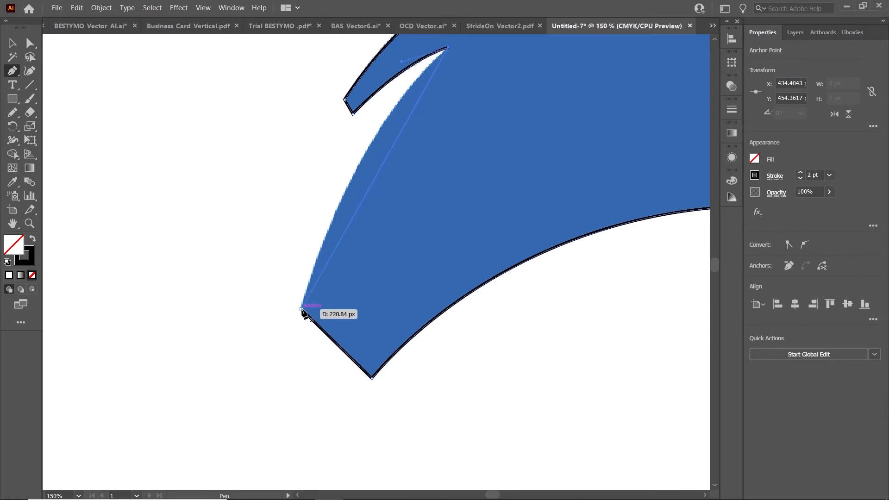
{"action": "mouse_move", "coordinate": [302, 309]}
{"action": "left_mouse_down"}
{"action": "mouse_move", "coordinate": [320, 327]}
{"action": "mouse_move", "coordinate": [256, 469]}
{"action": "mouse_move", "coordinate": [260, 486]}
{"action": "left_mouse_up"}
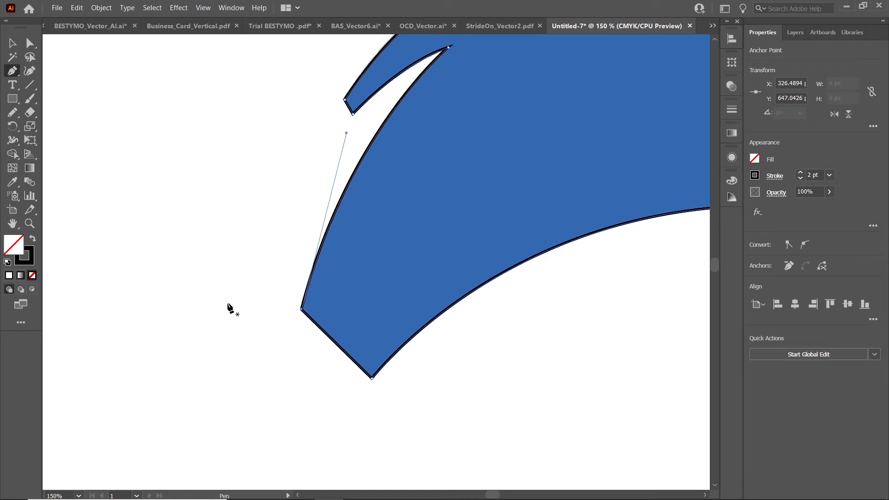
{"action": "scroll", "coordinate": [230, 307], "scroll_direction": "down", "scroll_amount": 1}
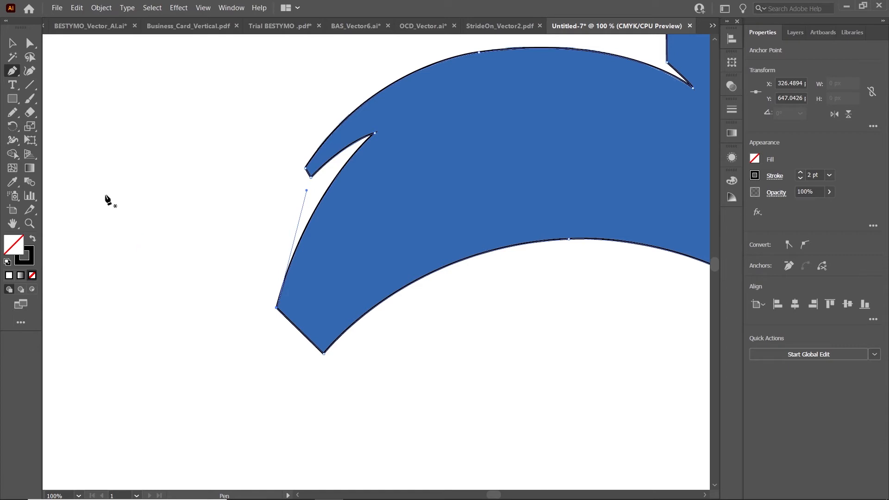
Try moving the closing anchor's handle outward with Direct Selection to reshape the hind leg's rear curve, and undo it
{"action": "left_click", "coordinate": [29, 43]}
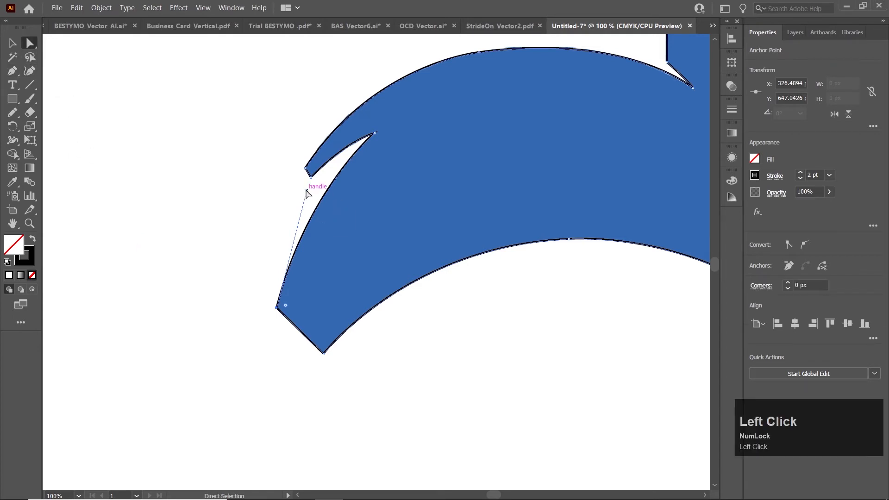
{"action": "mouse_move", "coordinate": [306, 191]}
{"action": "left_mouse_down"}
{"action": "mouse_move", "coordinate": [279, 196]}
{"action": "mouse_move", "coordinate": [291, 194]}
{"action": "left_mouse_up"}
{"action": "key", "text": "ctrl+z"}
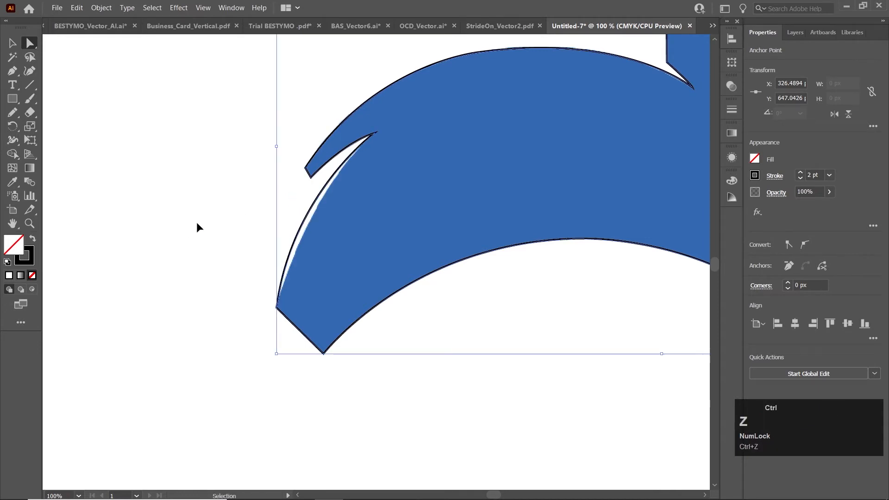
Move the traced elephant outline off the logo to just below it and deselect it
{"action": "left_click", "coordinate": [337, 236], "text": "ctrl+alt"}
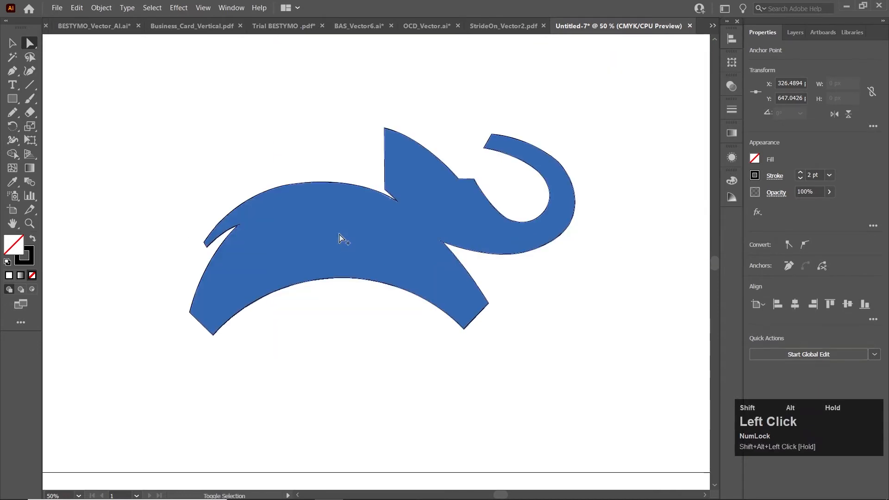
{"action": "left_click_drag", "start_coordinate": [331, 234], "coordinate": [333, 119]}
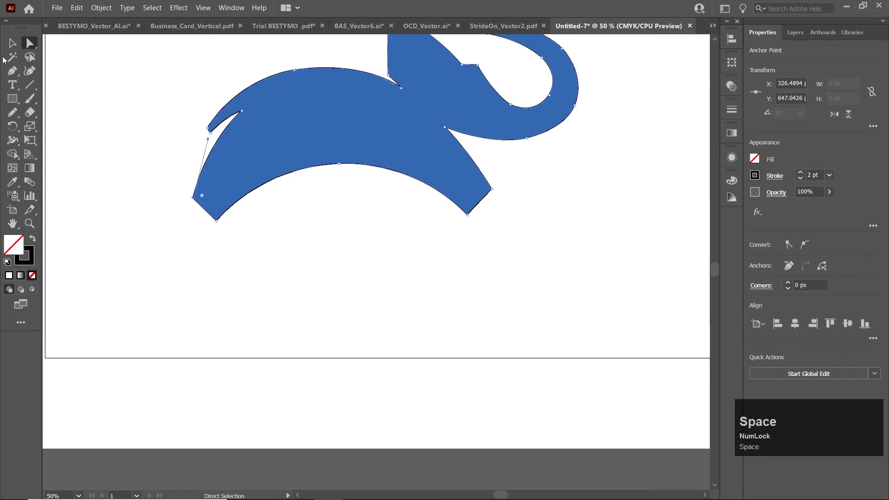
{"action": "left_click", "coordinate": [11, 46]}
{"action": "left_click", "coordinate": [330, 247]}
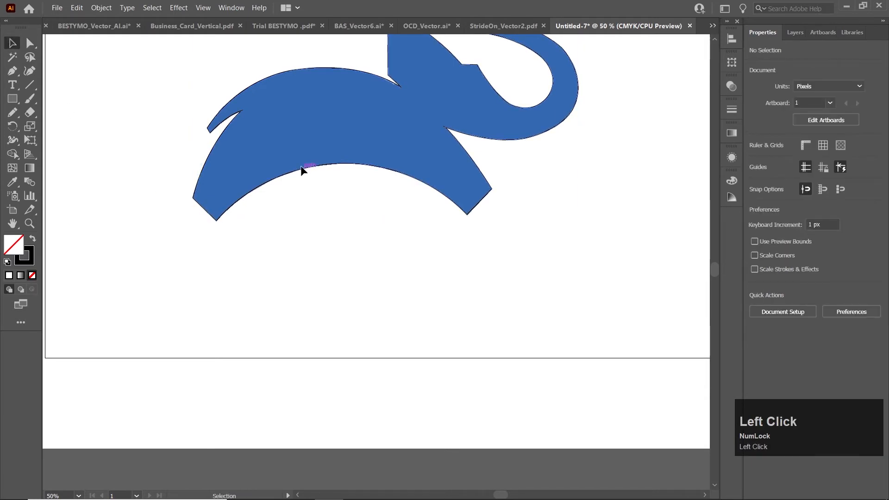
{"action": "left_click_drag", "start_coordinate": [301, 171], "coordinate": [317, 374]}
{"action": "left_click", "coordinate": [152, 267]}
{"action": "scroll", "coordinate": [153, 268], "scroll_direction": "down", "scroll_amount": 1}
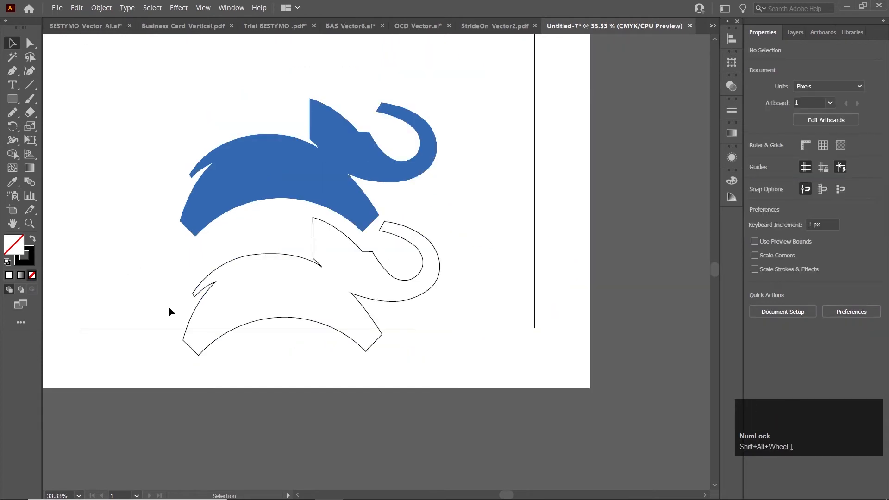
Select the traced outline and try several swatches as its fill, including blue and orange, settling on light green
{"action": "left_click", "coordinate": [263, 255]}
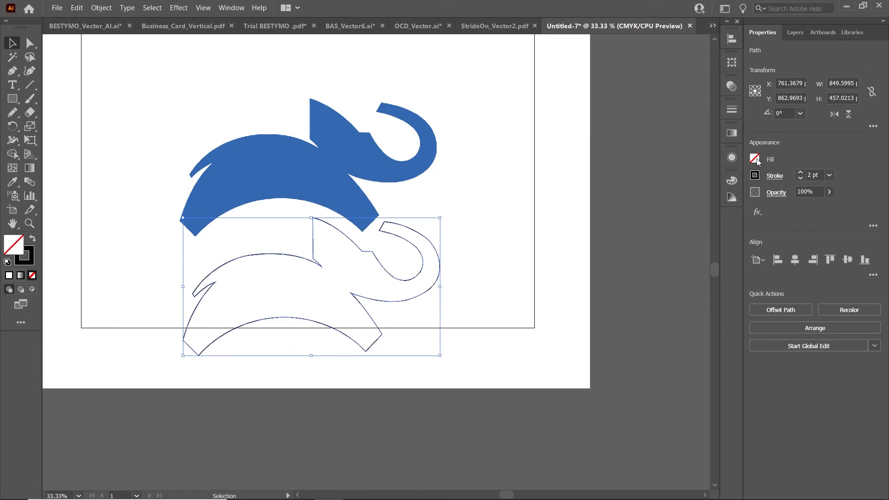
{"action": "left_click", "coordinate": [755, 159]}
{"action": "left_click", "coordinate": [701, 209]}
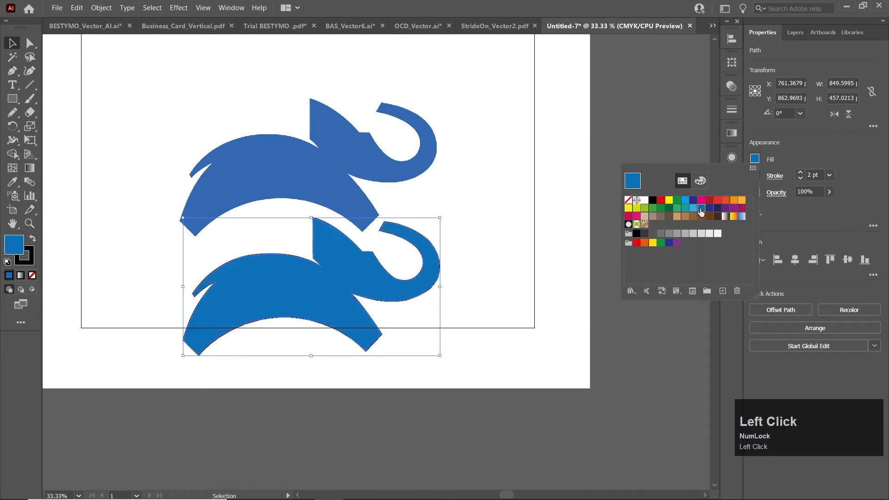
{"action": "left_click", "coordinate": [726, 200]}
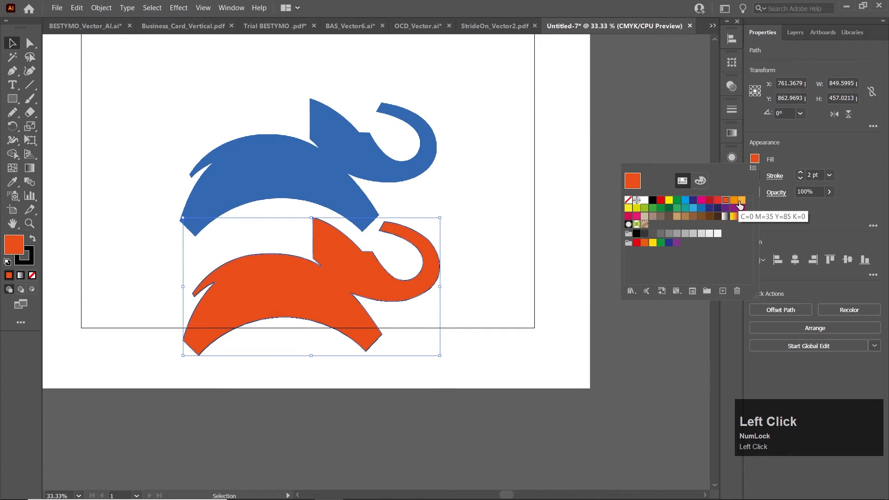
{"action": "left_click", "coordinate": [740, 203]}
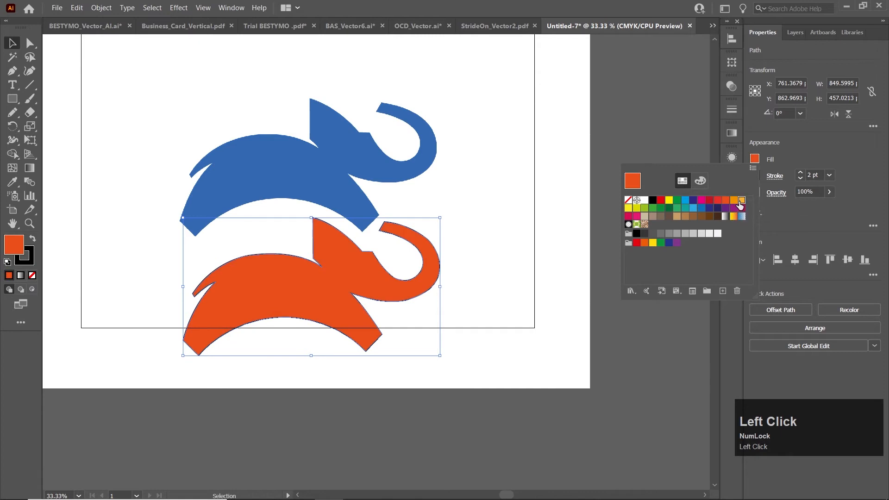
{"action": "left_click", "coordinate": [646, 209]}
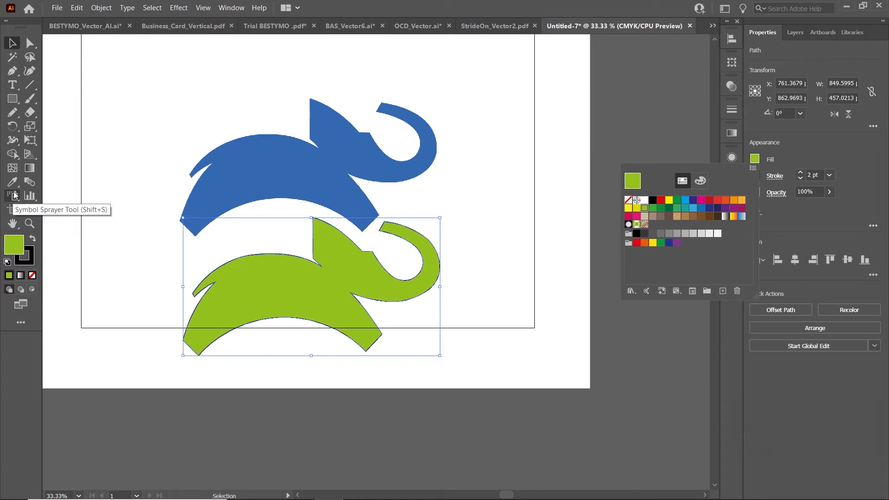
Remove the stroke from the selected traced elephant
{"action": "left_click", "coordinate": [9, 42]}
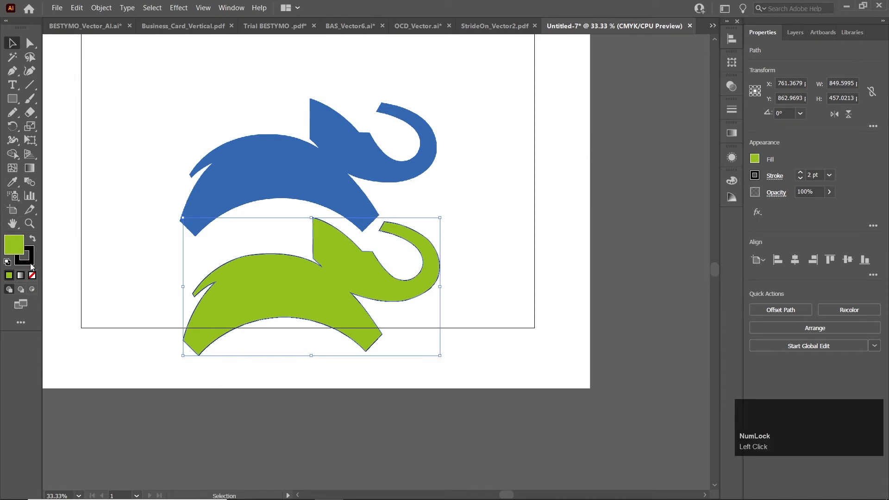
{"action": "left_click", "coordinate": [31, 264]}
{"action": "left_click", "coordinate": [31, 275]}
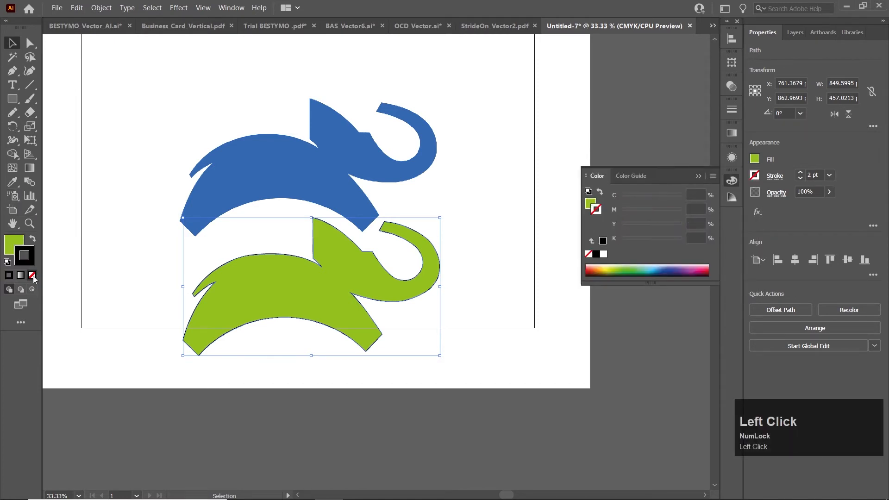
Fill the traced elephant with the original logo's blue using the Eyedropper, and deselect it
{"action": "left_click", "coordinate": [11, 247]}
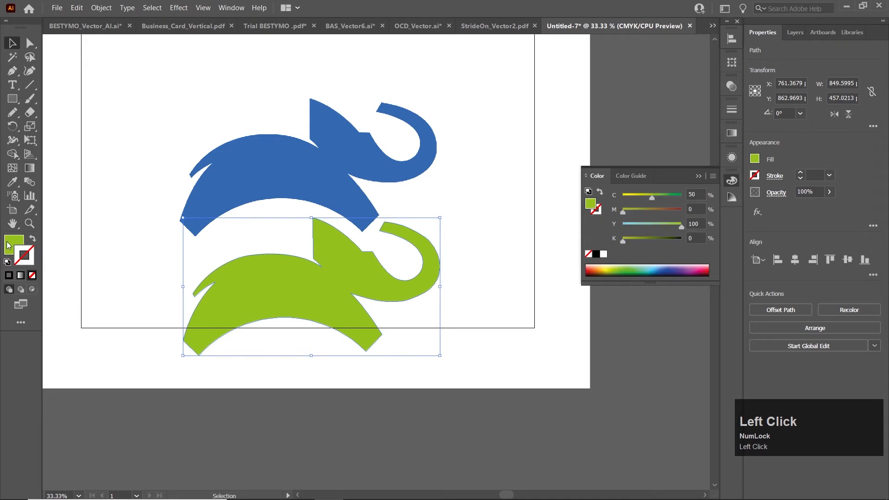
{"action": "left_click", "coordinate": [13, 183]}
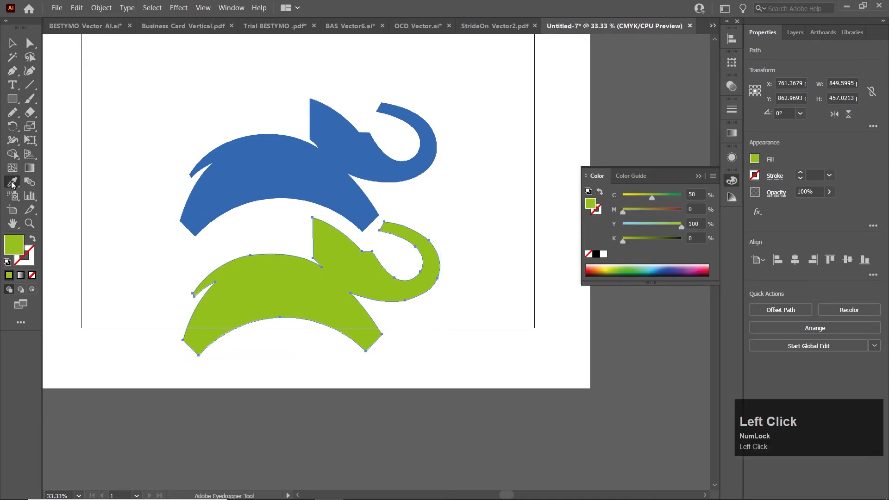
{"action": "left_click", "coordinate": [295, 169]}
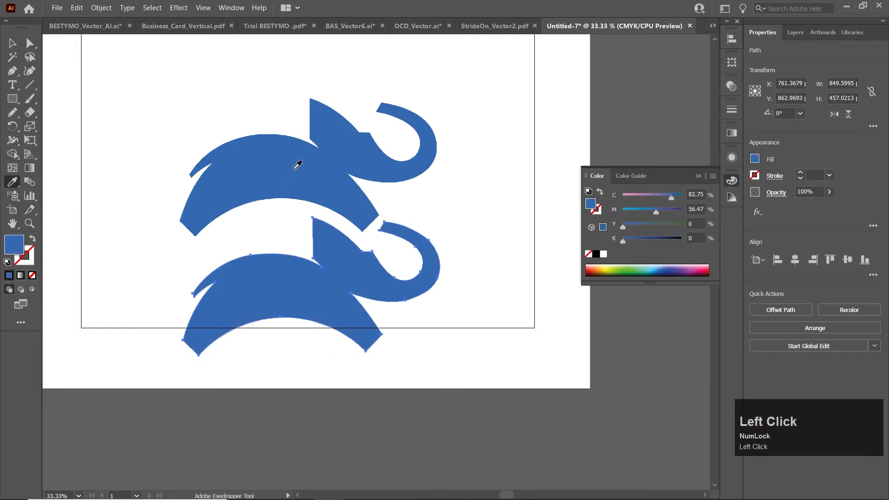
{"action": "left_click", "coordinate": [13, 43]}
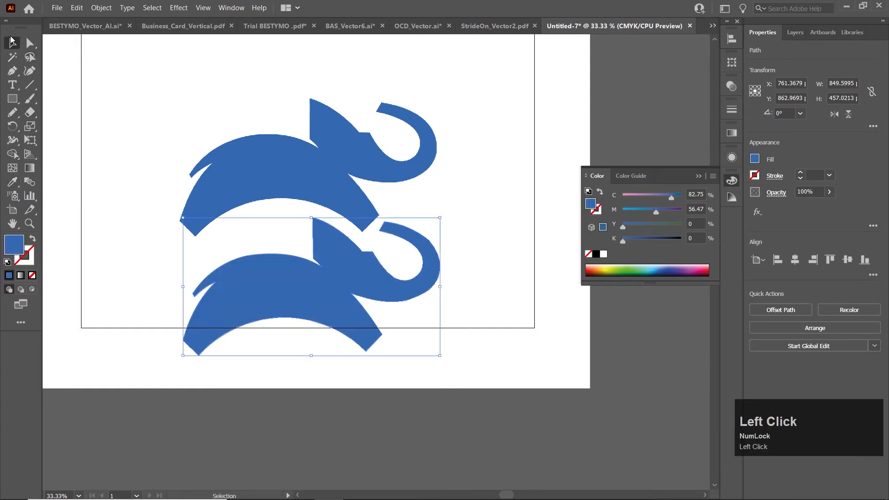
{"action": "left_click", "coordinate": [123, 161]}
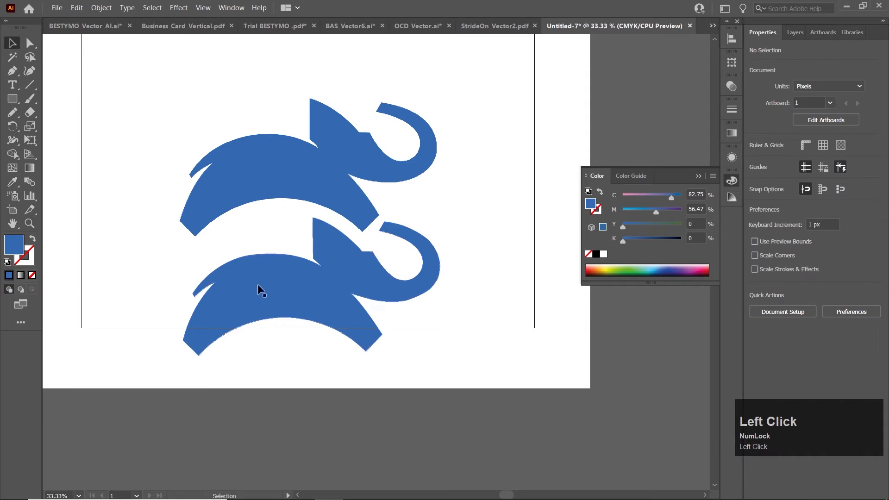
Move the filled elephant over the upper part of the original logo and back to just below it
{"action": "left_click_drag", "start_coordinate": [258, 290], "coordinate": [232, 90]}
{"action": "scroll", "coordinate": [252, 148], "scroll_direction": "down", "scroll_amount": 1, "text": "alt+shift"}
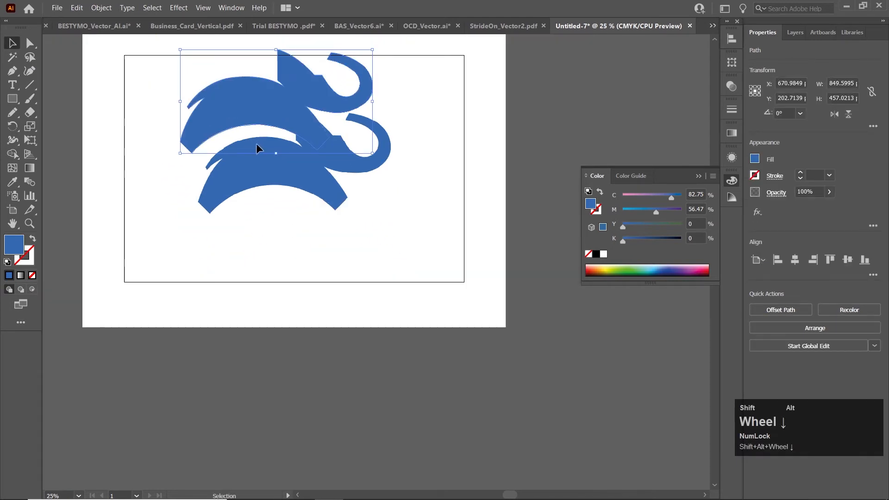
{"action": "left_click_drag", "start_coordinate": [262, 124], "coordinate": [267, 296]}
{"action": "left_click", "coordinate": [143, 277]}
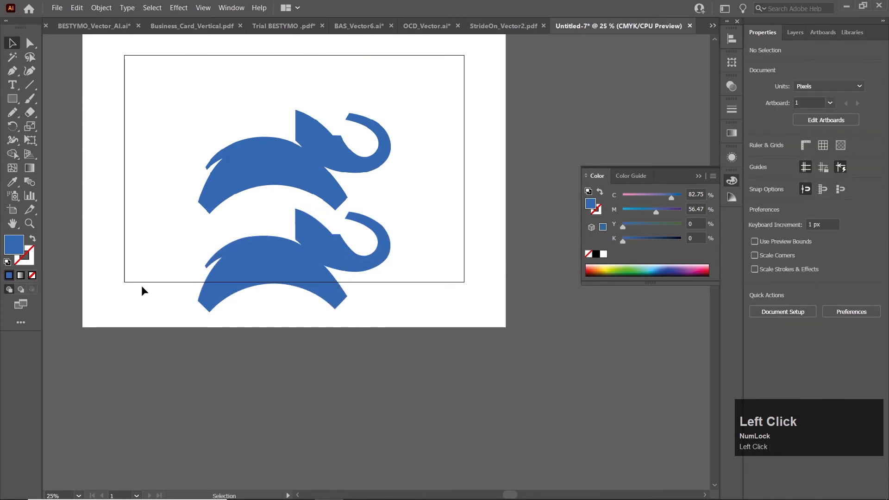
Unlock the reference logo image and move it off the artboard
{"action": "left_click", "coordinate": [101, 8]}
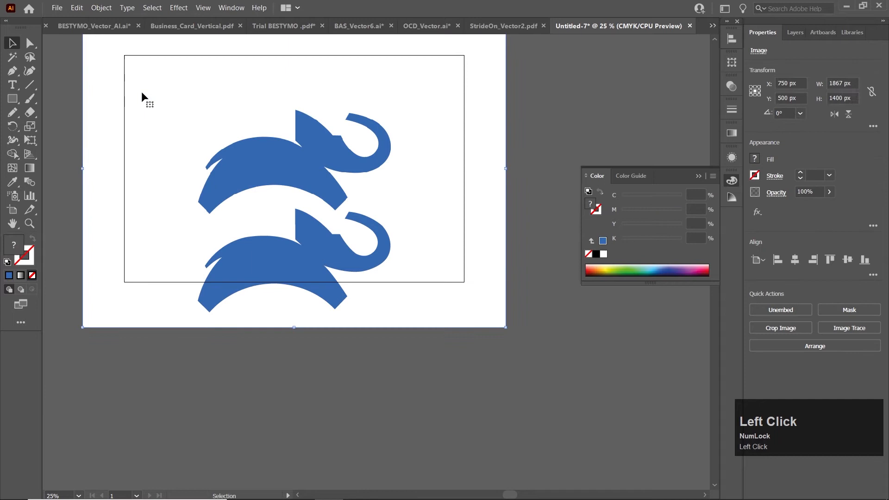
{"action": "left_click", "coordinate": [112, 363]}
{"action": "left_click_drag", "start_coordinate": [152, 240], "coordinate": [537, 368]}
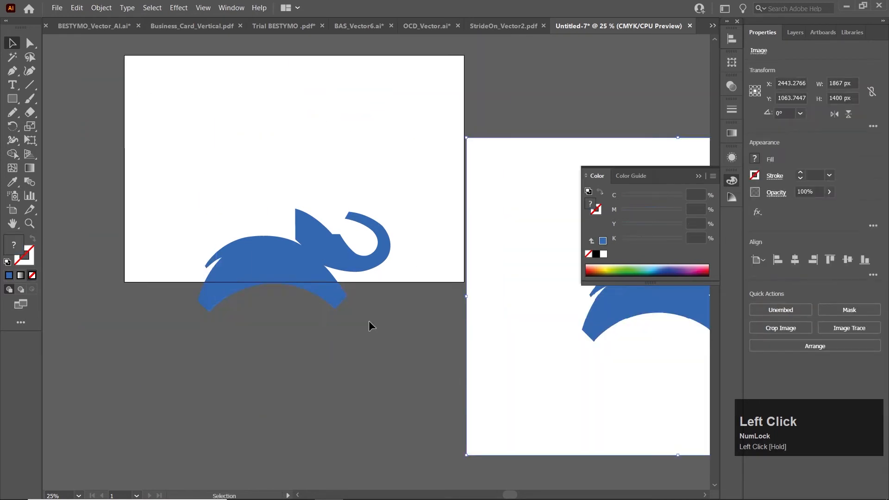
Move the traced elephant onto the artboard and centre it there horizontally and vertically
{"action": "left_click_drag", "start_coordinate": [296, 257], "coordinate": [310, 167]}
{"action": "left_click", "coordinate": [800, 262]}
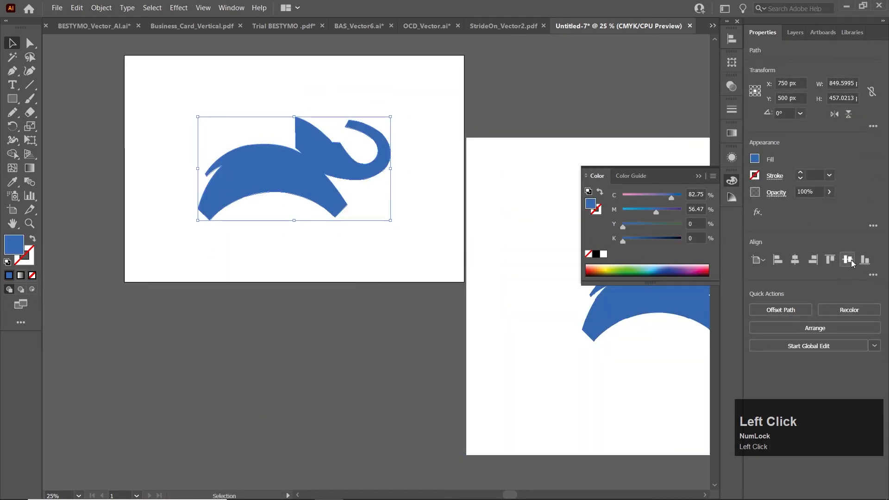
{"action": "left_click", "coordinate": [290, 240]}
{"action": "left_click", "coordinate": [291, 164]}
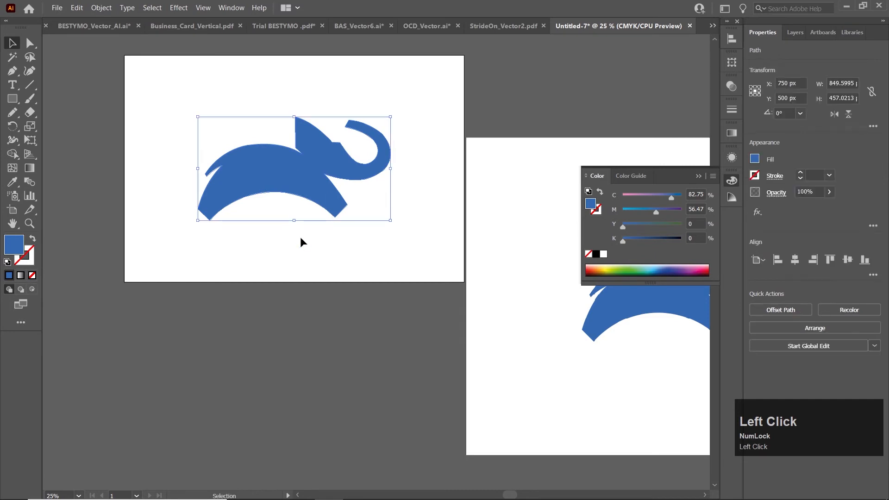
Bring the reference image below the traced elephant for comparison and delete it
{"action": "left_click_drag", "start_coordinate": [560, 323], "coordinate": [376, 384]}
{"action": "left_click_drag", "start_coordinate": [415, 357], "coordinate": [322, 377]}
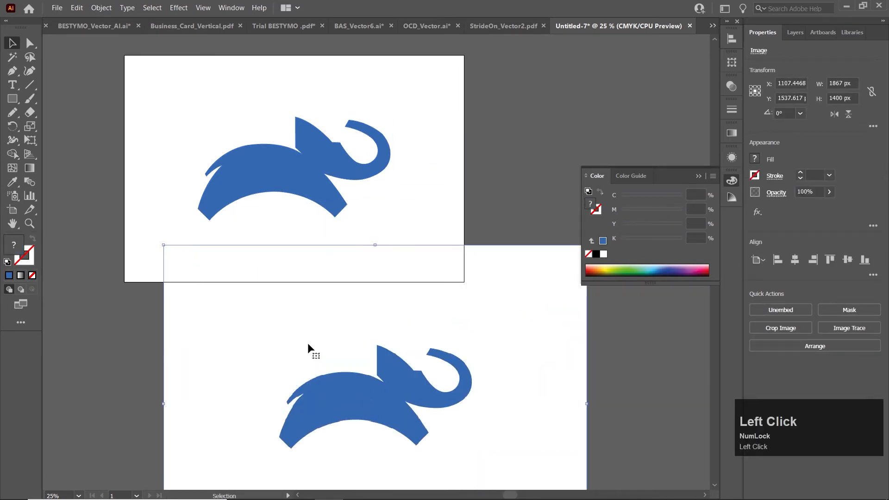
{"action": "key", "text": "Delete"}
{"action": "key", "text": "ctrl+plus"}
{"action": "key", "text": "ctrl+plus"}
{"action": "key", "text": "ctrl+plus"}
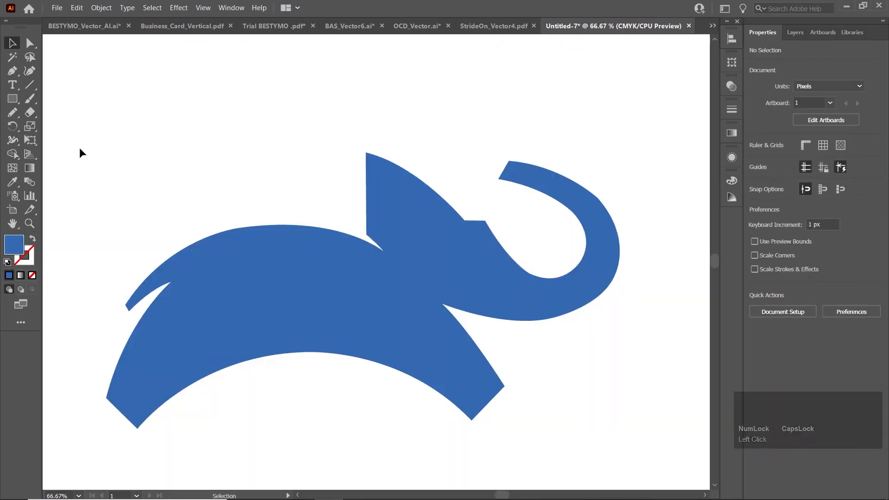
Examine the Pen tool's variants: Add Anchor Point, Delete Anchor Point and Anchor Point
{"action": "left_click", "coordinate": [19, 79]}
{"action": "left_click", "coordinate": [19, 79]}
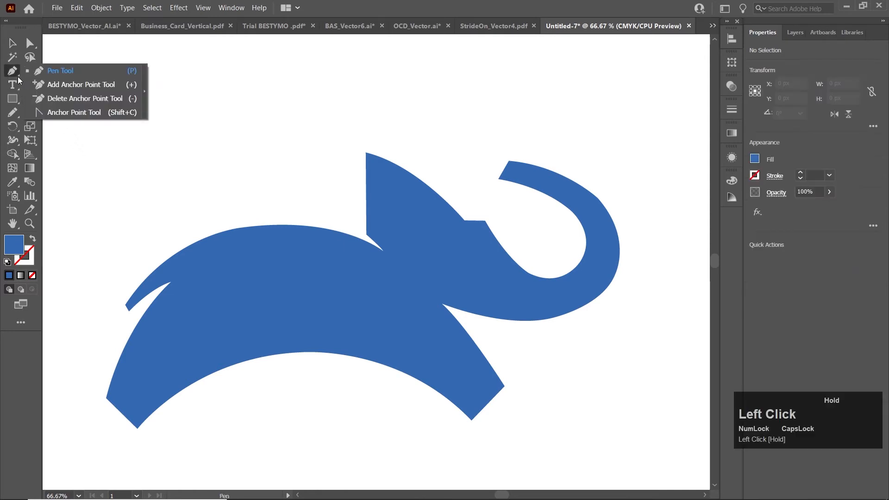
{"action": "left_click_drag", "start_coordinate": [18, 79], "coordinate": [39, 110]}
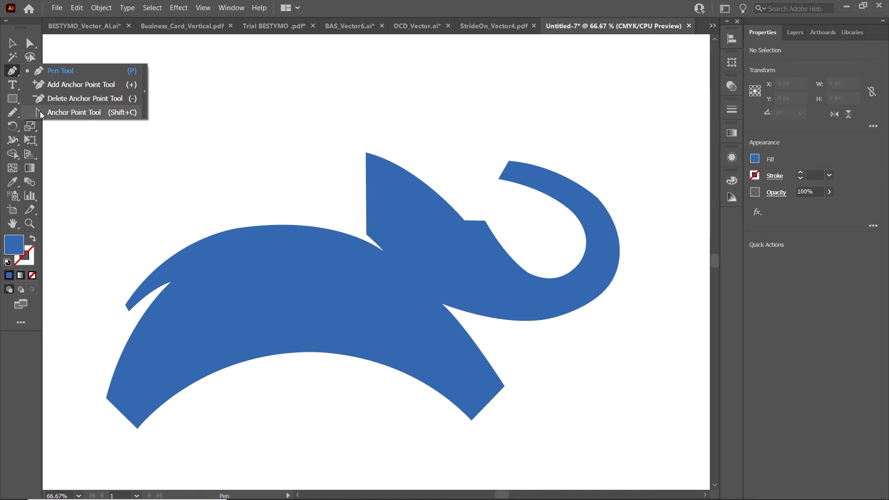
{"action": "left_click", "coordinate": [13, 45]}
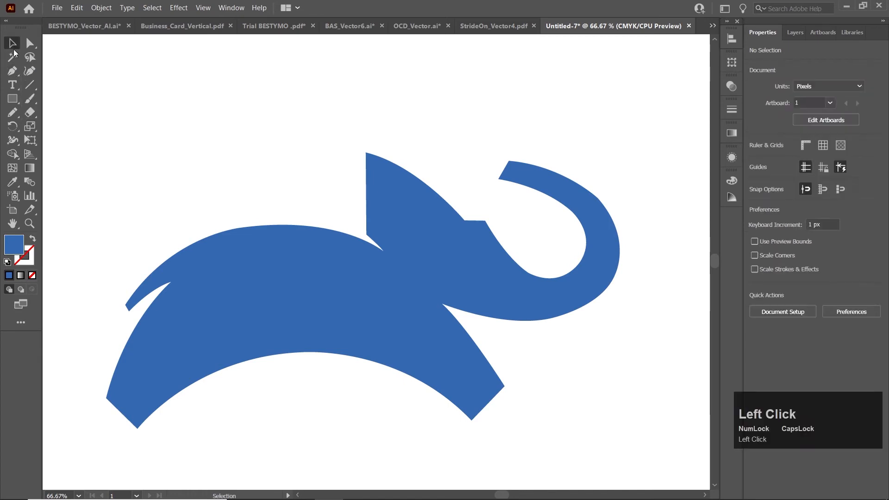
Draw a rectangle about 188 by 165 px above the elephant's back
{"action": "left_click", "coordinate": [14, 99]}
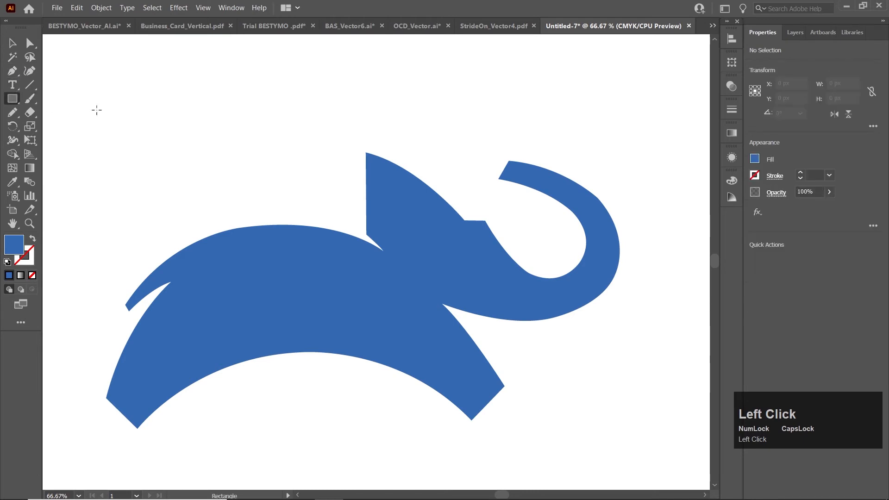
{"action": "left_click_drag", "start_coordinate": [122, 111], "coordinate": [236, 211]}
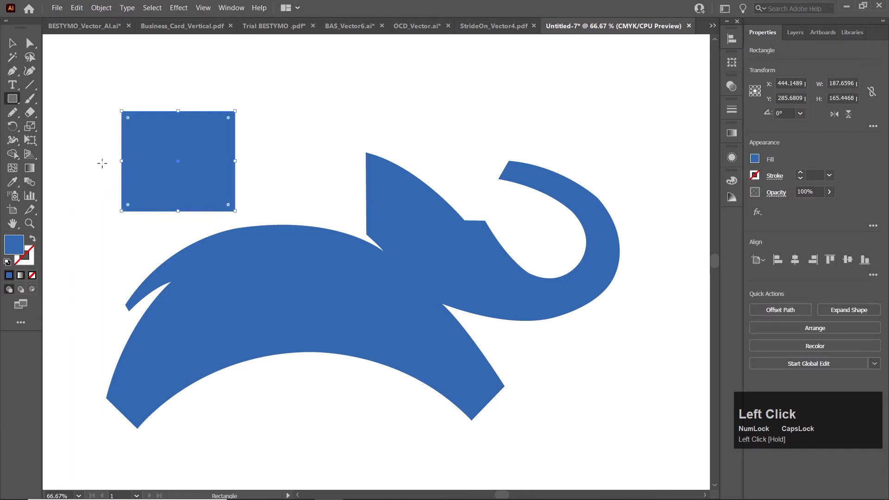
{"action": "left_click", "coordinate": [12, 43]}
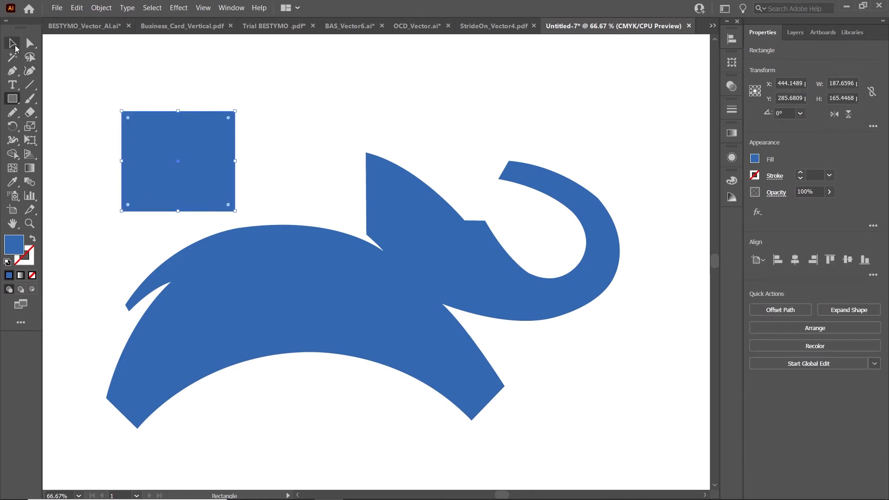
Add an anchor point at the middle of the rectangle's top edge
{"action": "left_click", "coordinate": [90, 79]}
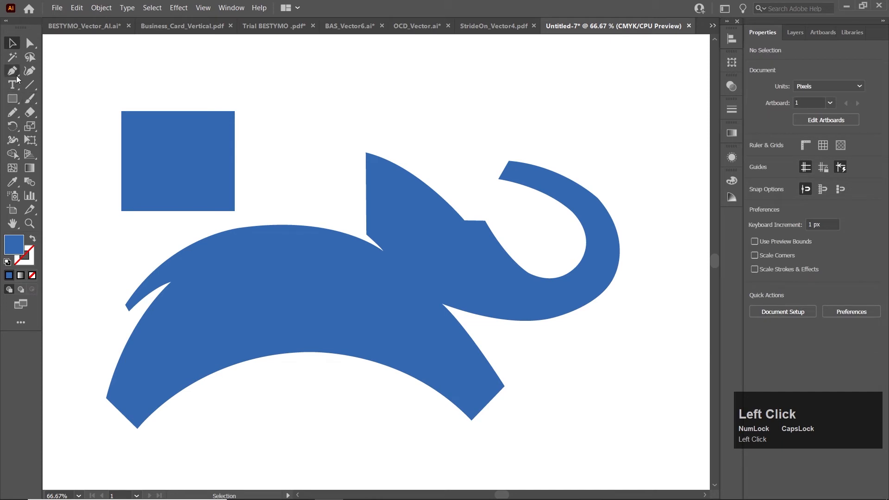
{"action": "left_click_drag", "start_coordinate": [17, 77], "coordinate": [60, 86]}
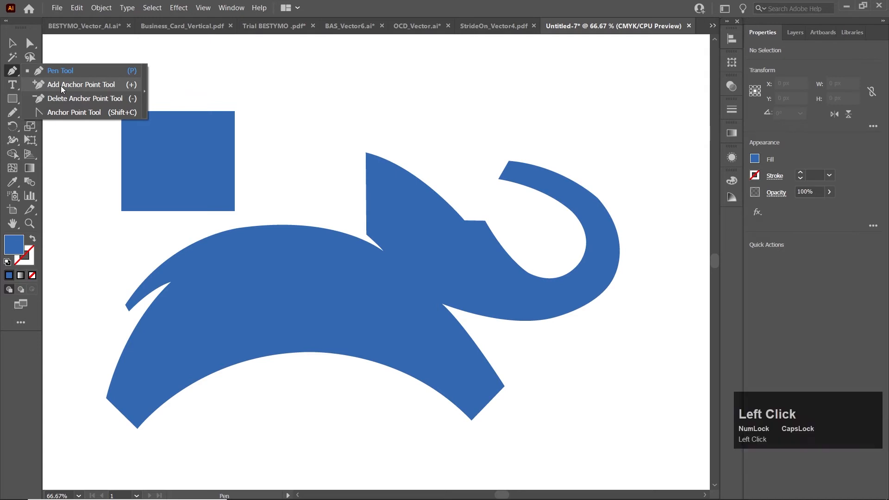
{"action": "left_click", "coordinate": [176, 111]}
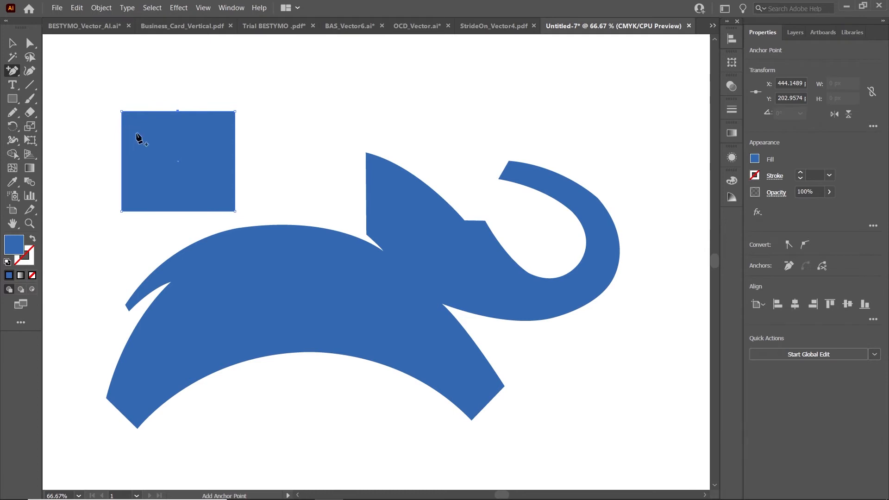
Pull the new top anchor point upward with Direct Selection to form a house-like peak, and deselect the shape
{"action": "scroll", "coordinate": [155, 145], "scroll_direction": "up", "scroll_amount": 2}
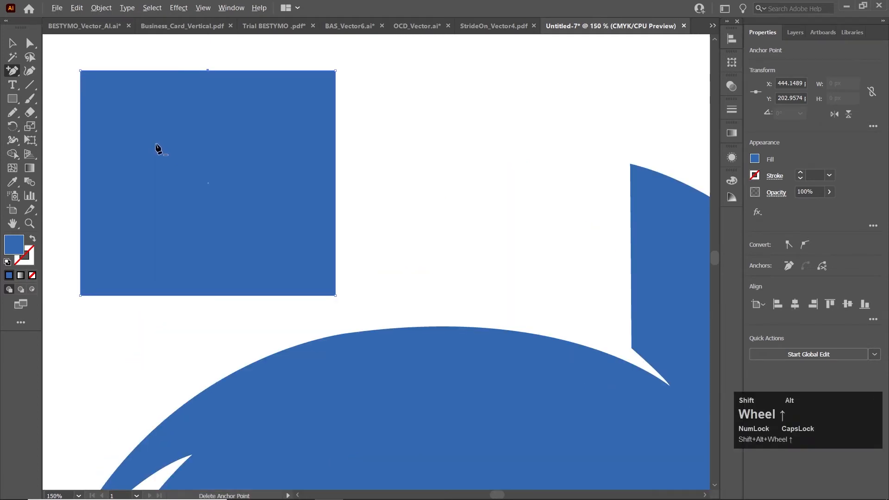
{"action": "left_click", "coordinate": [29, 42]}
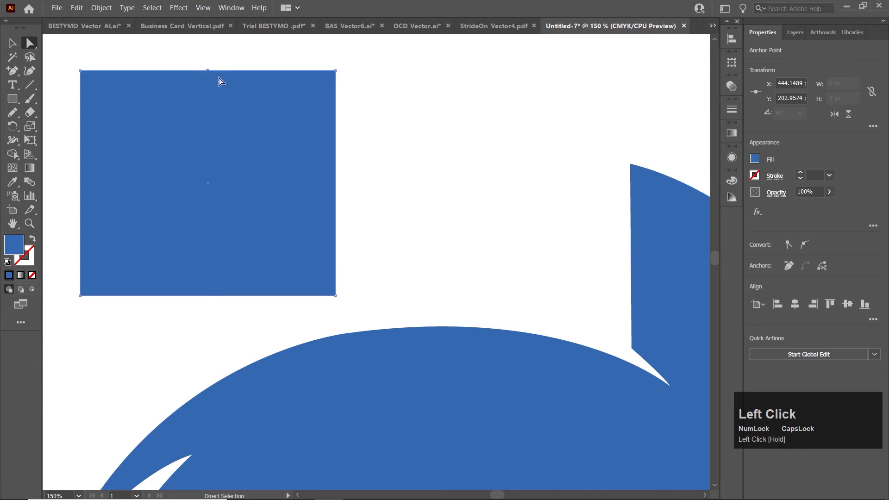
{"action": "left_click_drag", "start_coordinate": [207, 73], "coordinate": [207, 73]}
{"action": "scroll", "coordinate": [206, 79], "scroll_direction": "up", "scroll_amount": 3}
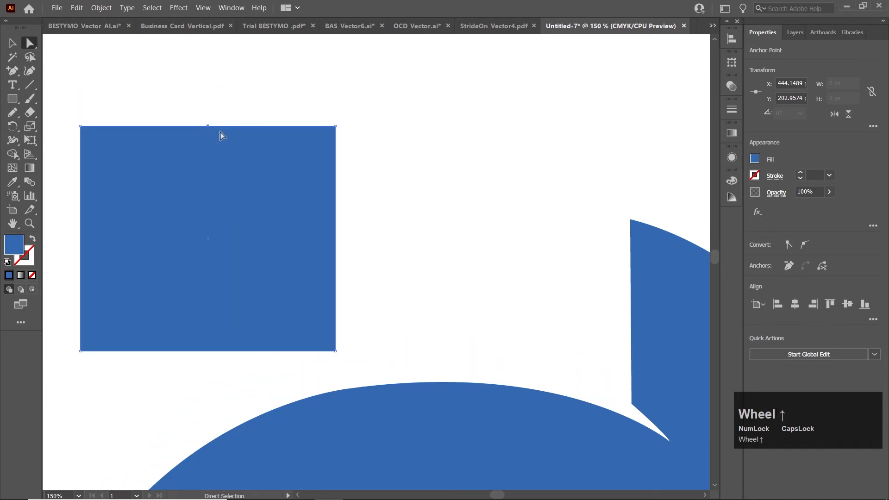
{"action": "left_click_drag", "start_coordinate": [207, 125], "coordinate": [204, 46]}
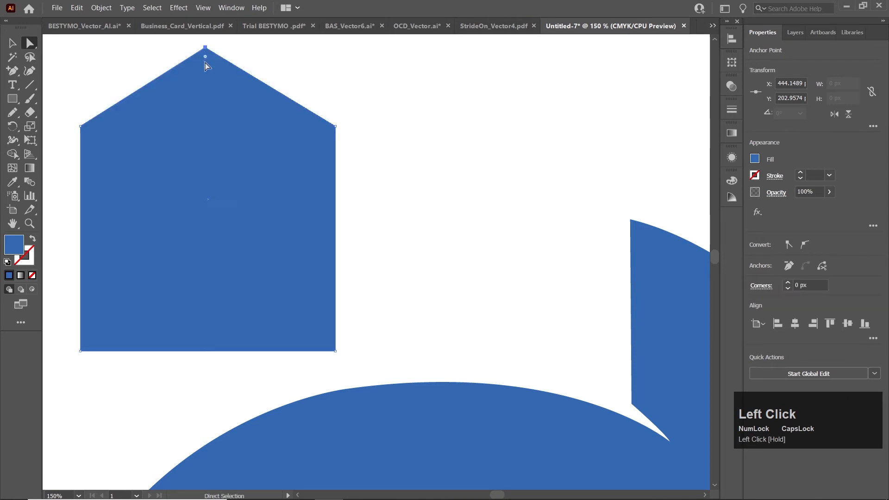
{"action": "left_click", "coordinate": [350, 139]}
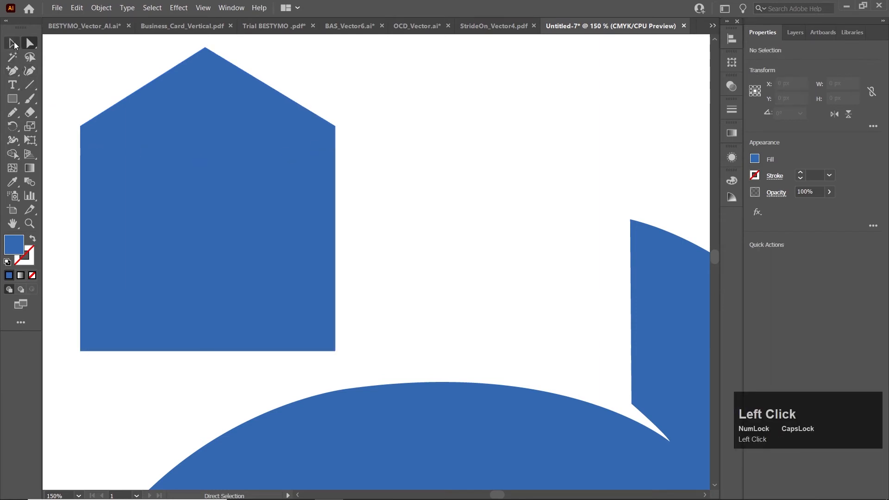
Delete the peak's anchor point and the rectangle's lower-right corner point with the Delete Anchor Point tool
{"action": "left_click", "coordinate": [14, 43]}
{"action": "left_click", "coordinate": [18, 76]}
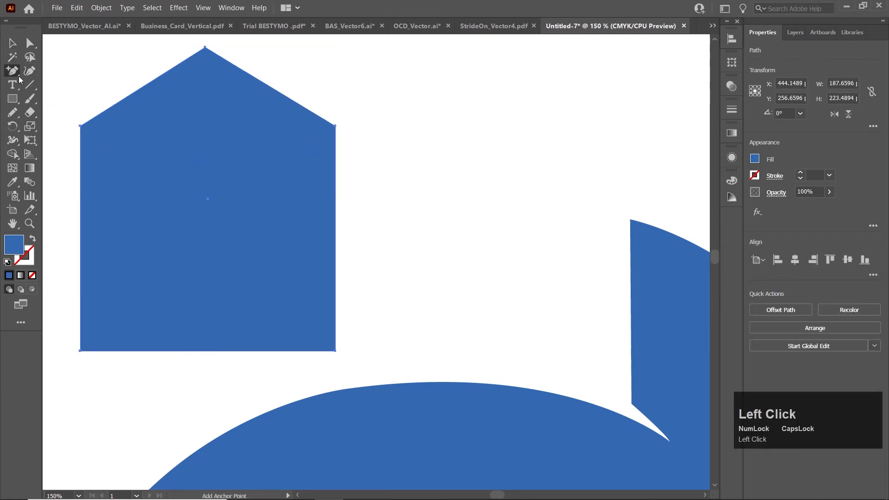
{"action": "left_click_drag", "start_coordinate": [19, 76], "coordinate": [48, 98]}
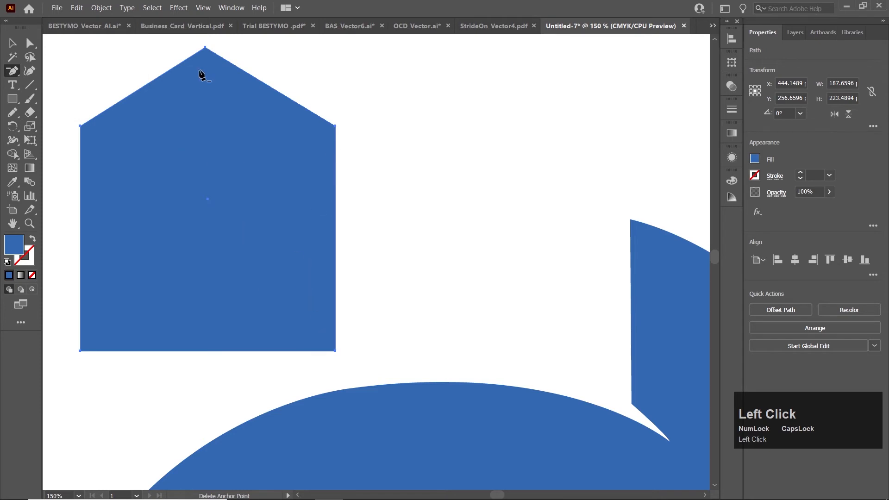
{"action": "left_click", "coordinate": [205, 48]}
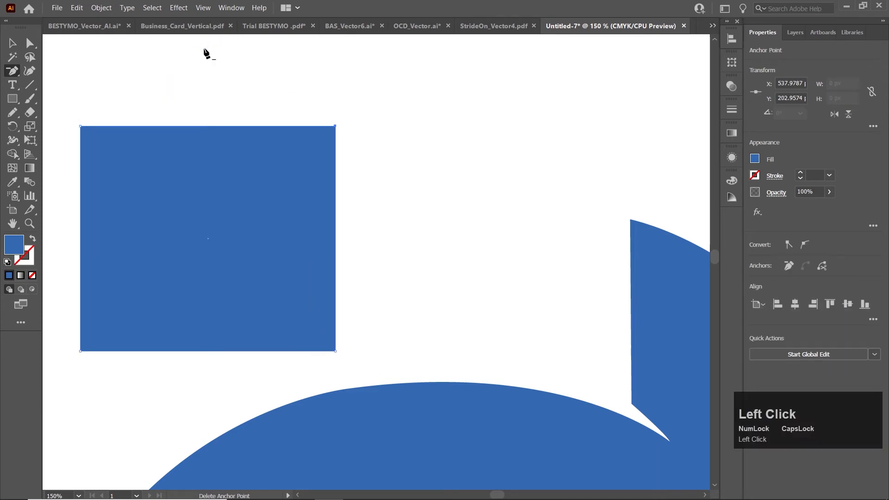
{"action": "left_click", "coordinate": [335, 351]}
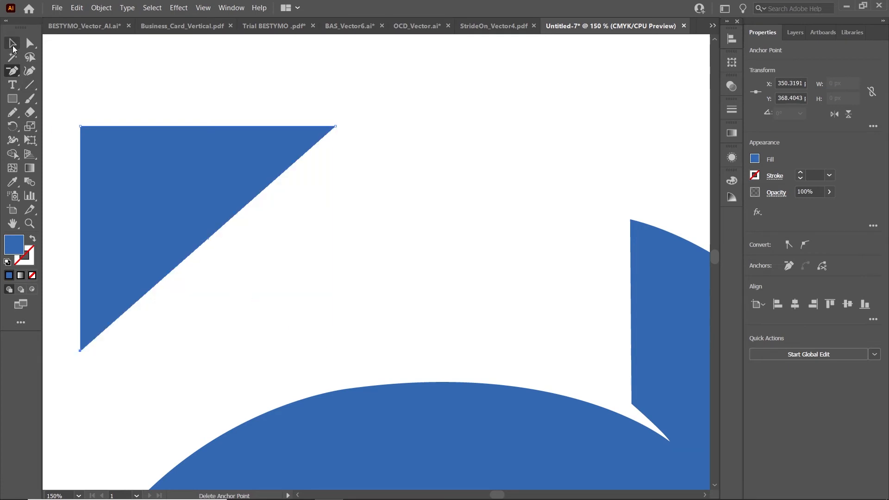
Undo both anchor point deletions on the house shape
{"action": "left_click", "coordinate": [13, 44]}
{"action": "key", "text": "ctrl+z"}
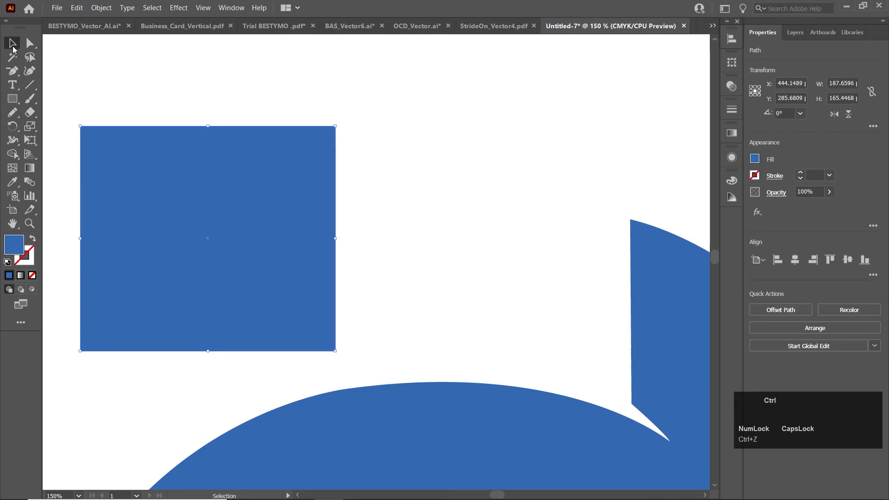
{"action": "key", "text": "ctrl+z"}
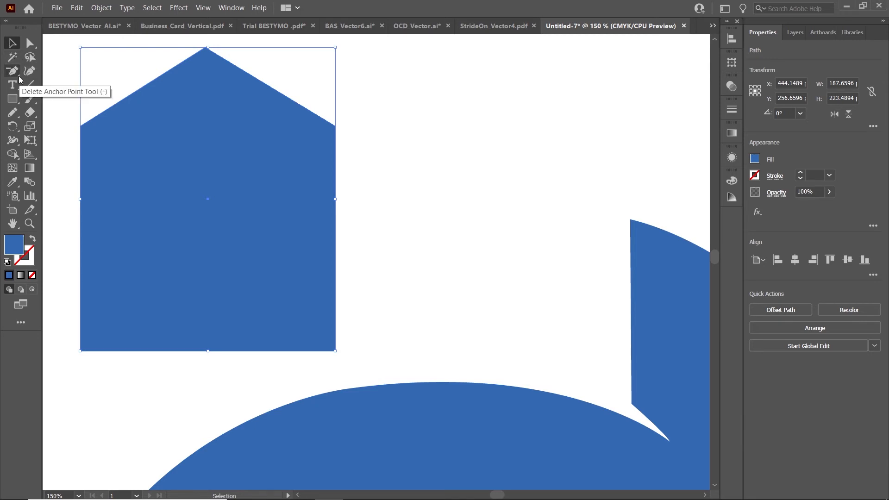
Round the peak by pulling out direction handles with the Anchor Point tool, and move the peak higher
{"action": "left_click_drag", "start_coordinate": [19, 75], "coordinate": [54, 112]}
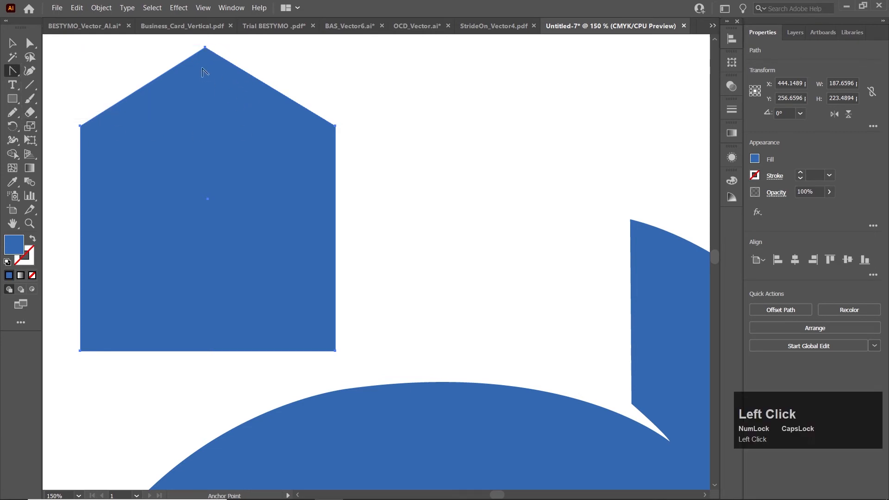
{"action": "left_click_drag", "start_coordinate": [205, 49], "coordinate": [207, 62]}
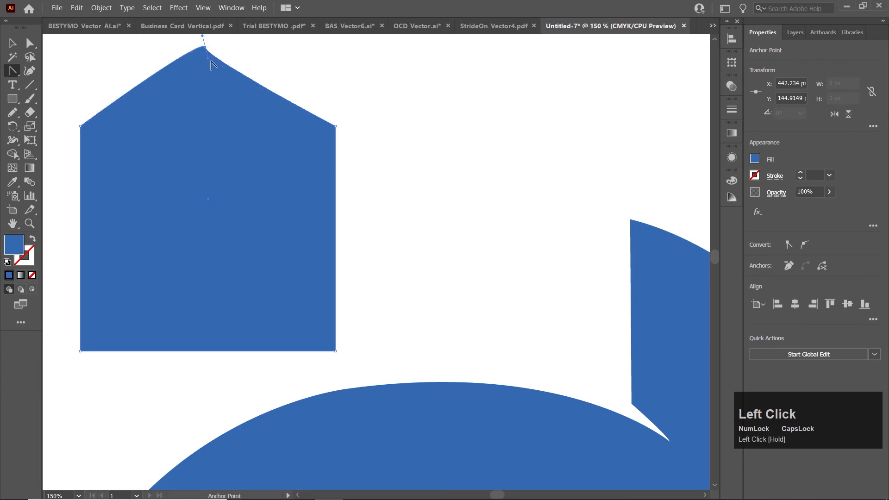
{"action": "scroll", "coordinate": [211, 65], "scroll_direction": "up", "scroll_amount": 2}
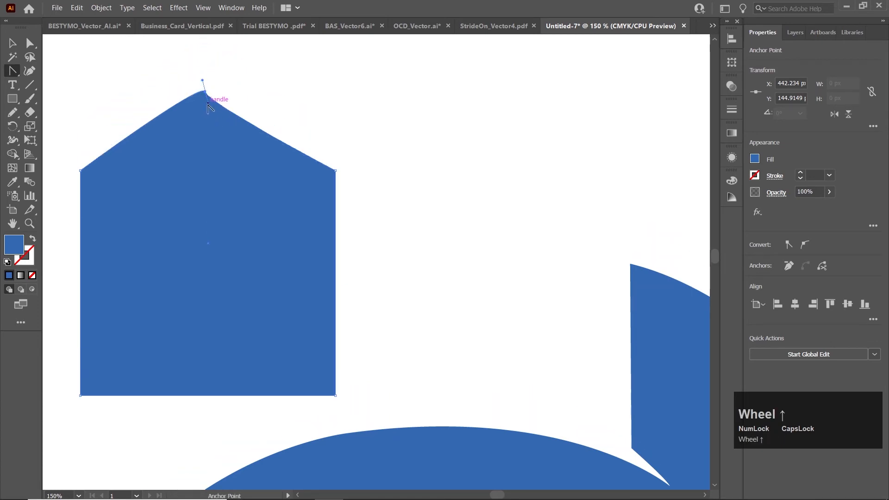
{"action": "left_click_drag", "start_coordinate": [208, 105], "coordinate": [203, 65]}
{"action": "key", "text": "a"}
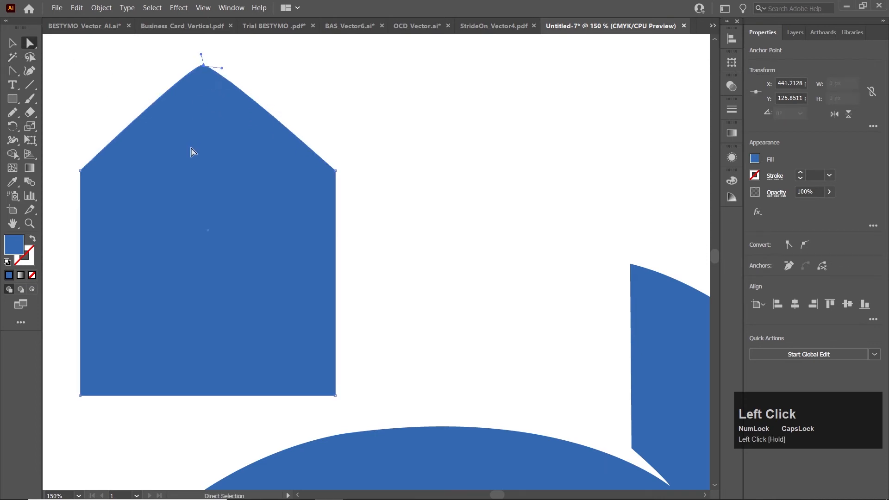
Convert the rounded peak back to a sharp corner with the Anchor Point tool
{"action": "left_click", "coordinate": [335, 171]}
{"action": "key", "text": "shift+c"}
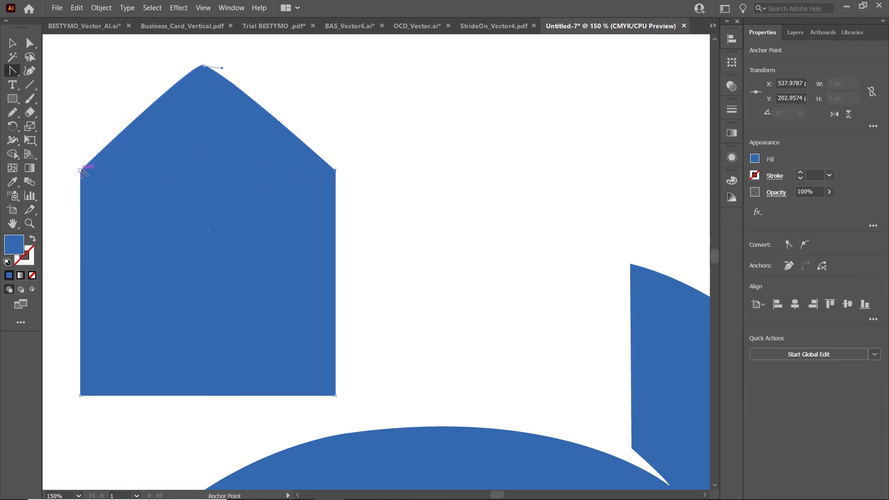
{"action": "left_click", "coordinate": [204, 67]}
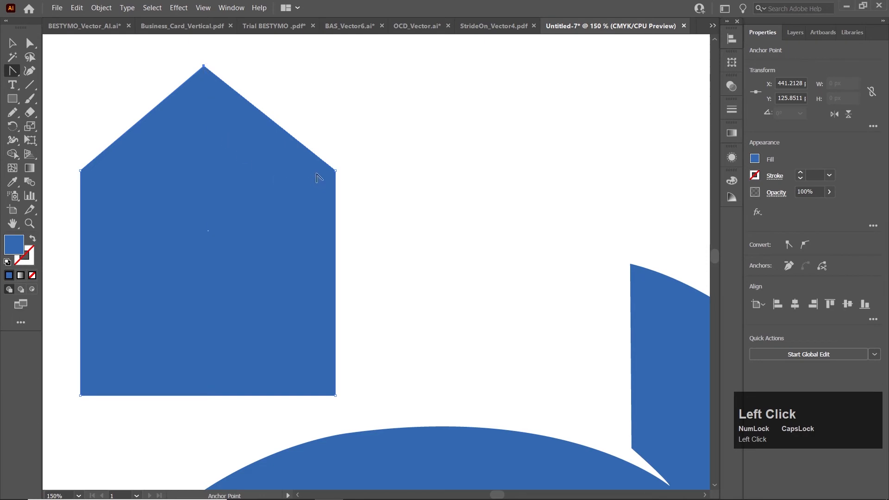
{"action": "left_click", "coordinate": [336, 170]}
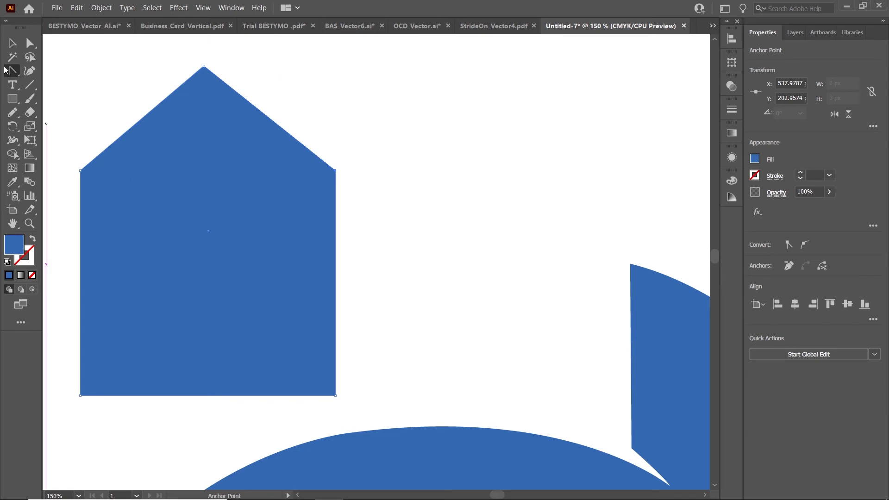
Delete the house shape above the elephant's back
{"action": "left_click", "coordinate": [12, 43]}
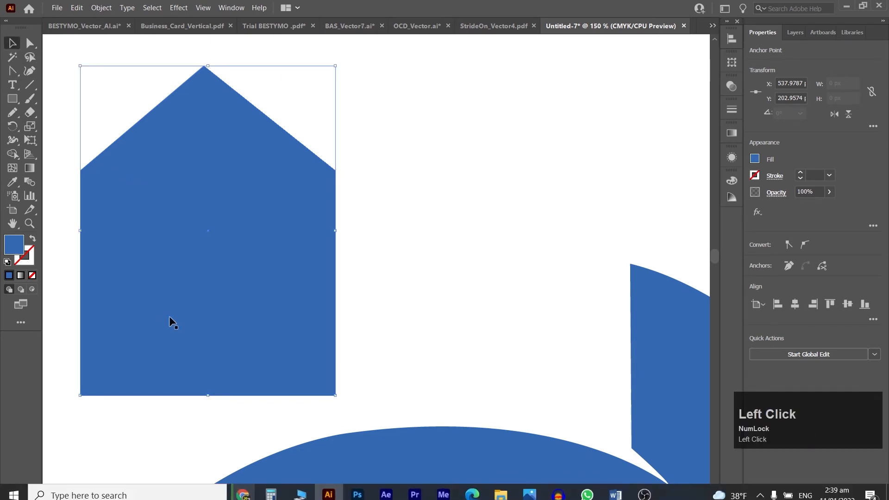
{"action": "left_click", "coordinate": [12, 43]}
{"action": "scroll", "coordinate": [361, 180], "scroll_direction": "down", "scroll_amount": 2}
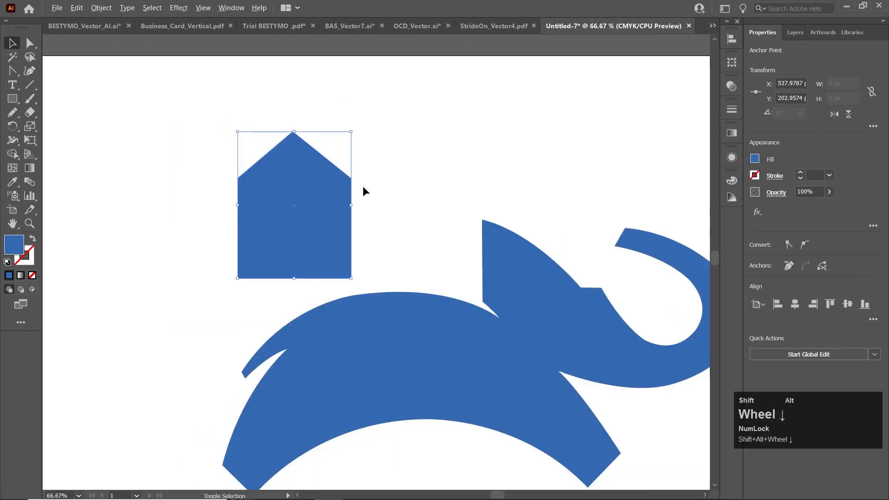
{"action": "left_click", "coordinate": [299, 207]}
{"action": "key", "text": "Delete"}
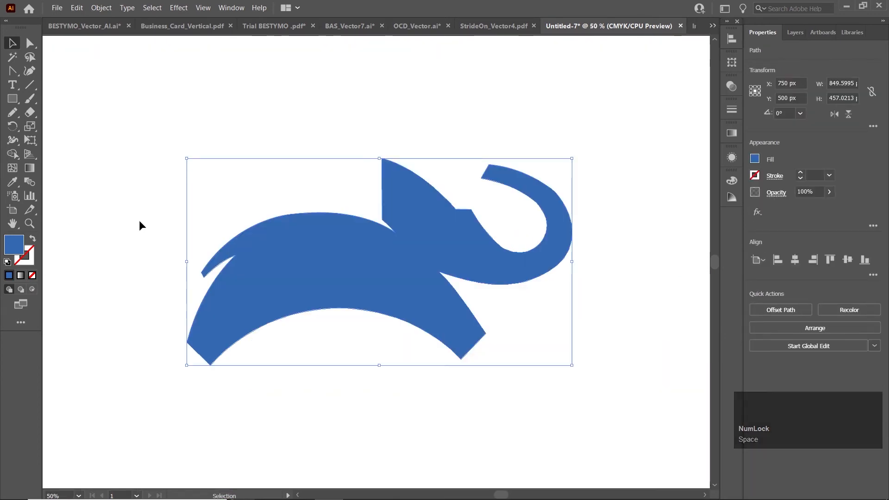
Select the elephant and lock it
{"action": "left_click", "coordinate": [105, 248]}
{"action": "left_click", "coordinate": [259, 274]}
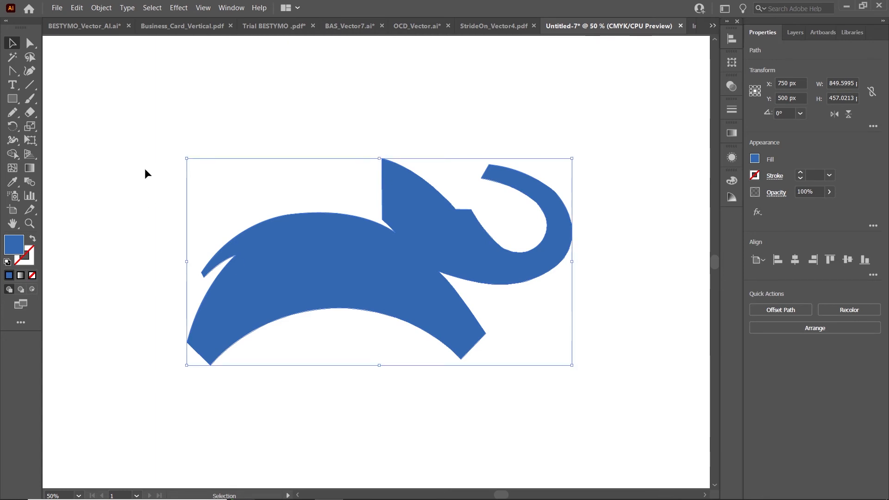
{"action": "left_click", "coordinate": [101, 8]}
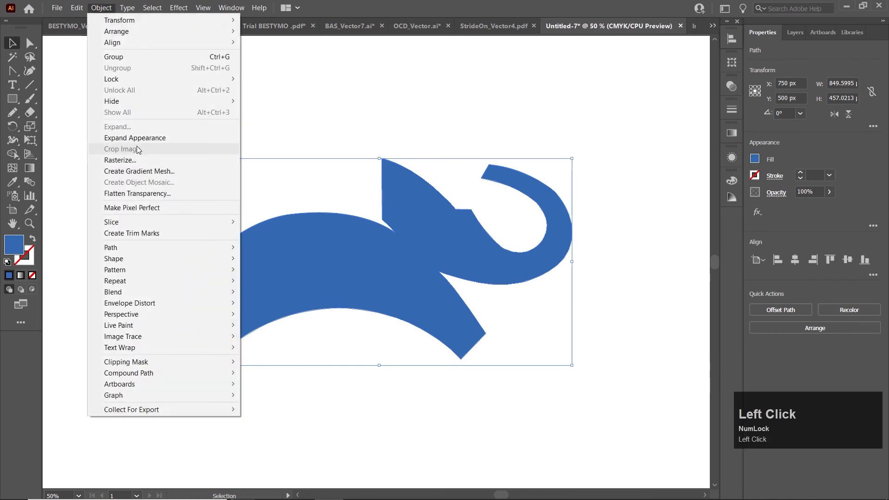
{"action": "mouse_move", "coordinate": [214, 82]}
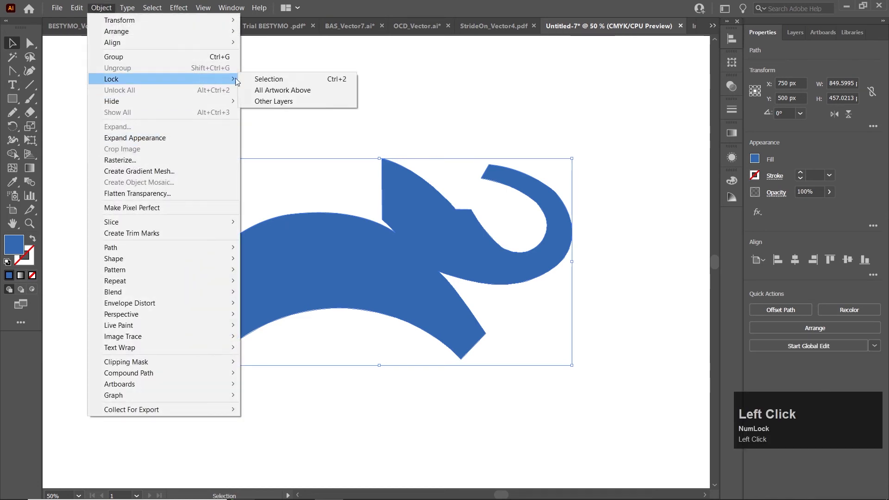
{"action": "left_click", "coordinate": [269, 80]}
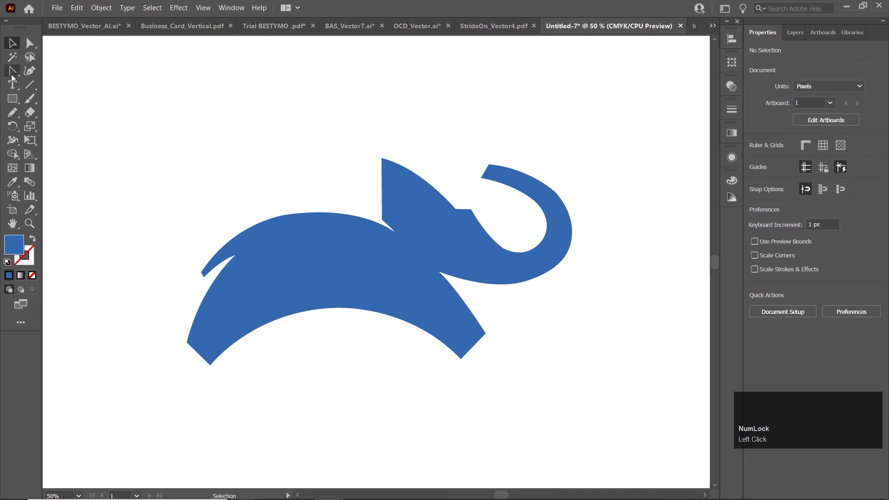
Reset the colours to the default fill and stroke, and set the fill to None
{"action": "key", "text": "ctrl+0"}
{"action": "left_click", "coordinate": [7, 260]}
{"action": "left_click", "coordinate": [12, 244]}
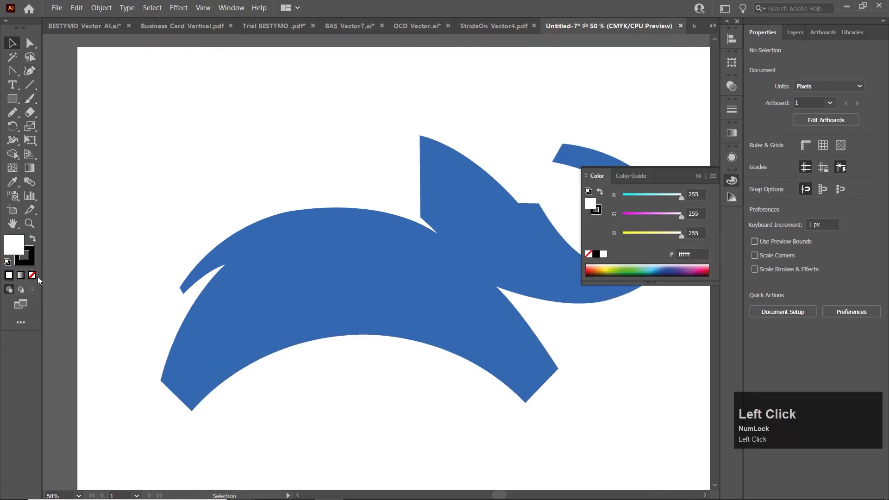
{"action": "left_click", "coordinate": [32, 275]}
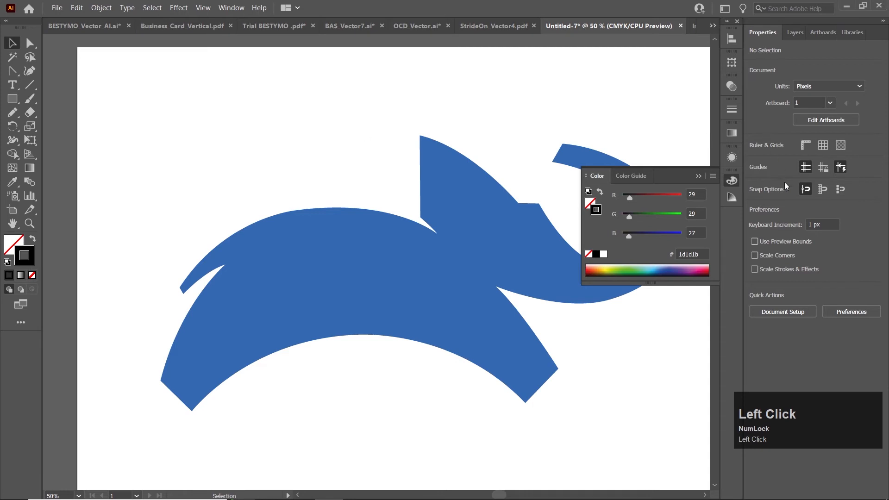
Draw a closed arched band about 375 by 103 px above the elephant's back with the Curvature tool, with sharp corners at its four ends
{"action": "left_click", "coordinate": [31, 72]}
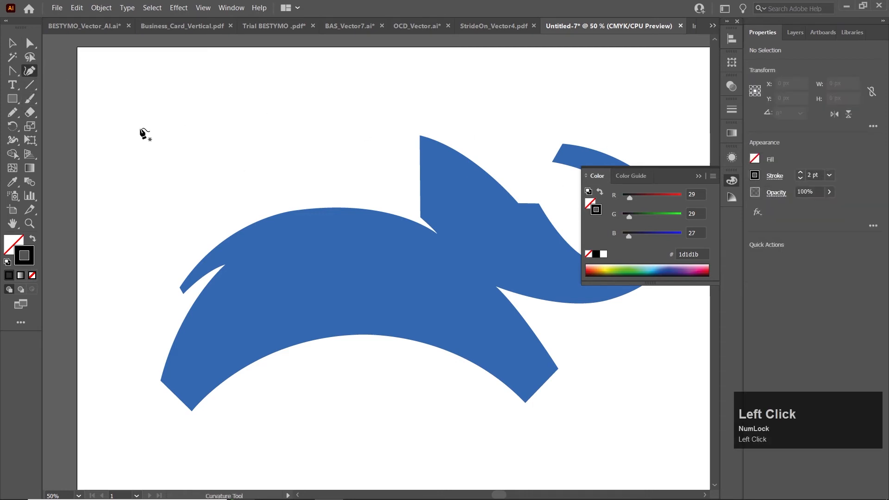
{"action": "left_click", "coordinate": [152, 109]}
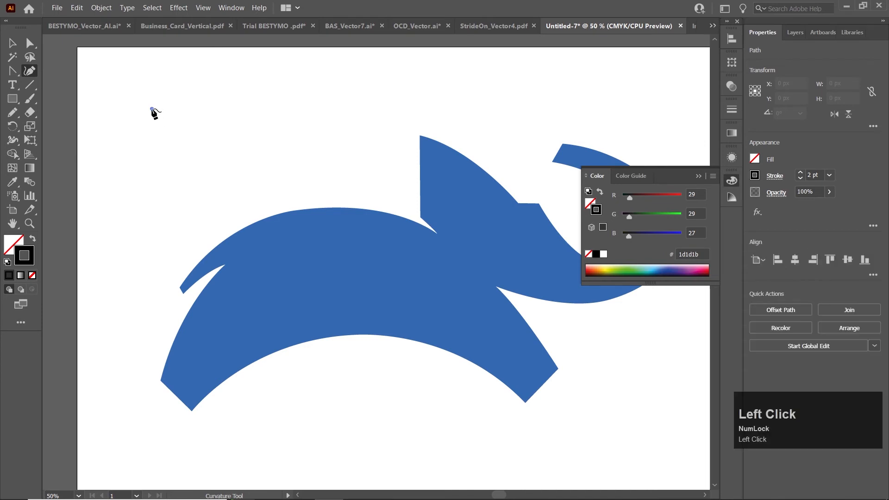
{"action": "left_click", "coordinate": [163, 133]}
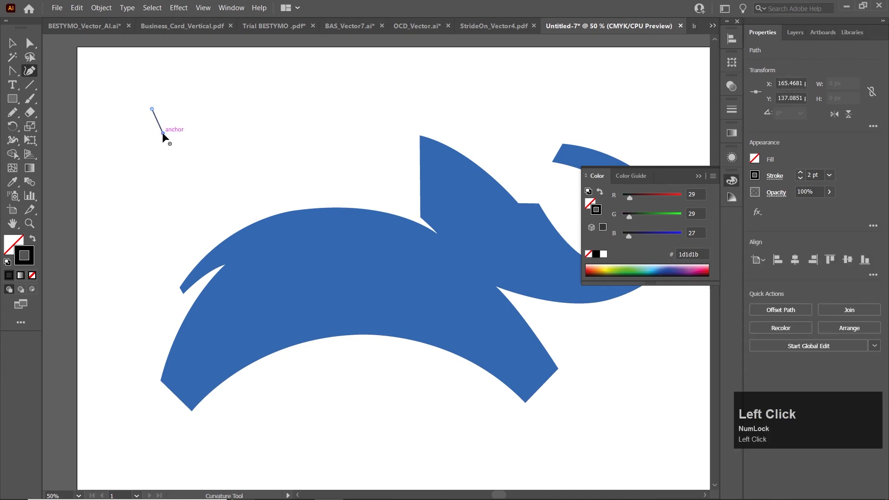
{"action": "left_click", "coordinate": [245, 119]}
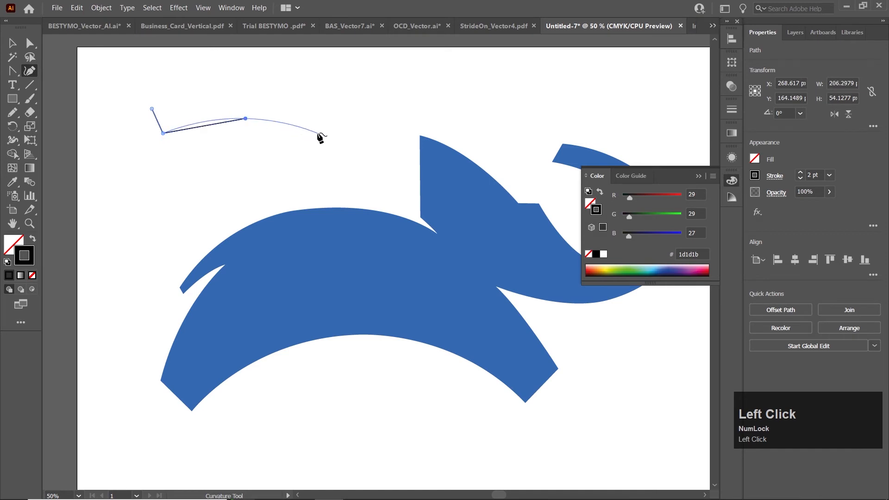
{"action": "left_click", "coordinate": [312, 130]}
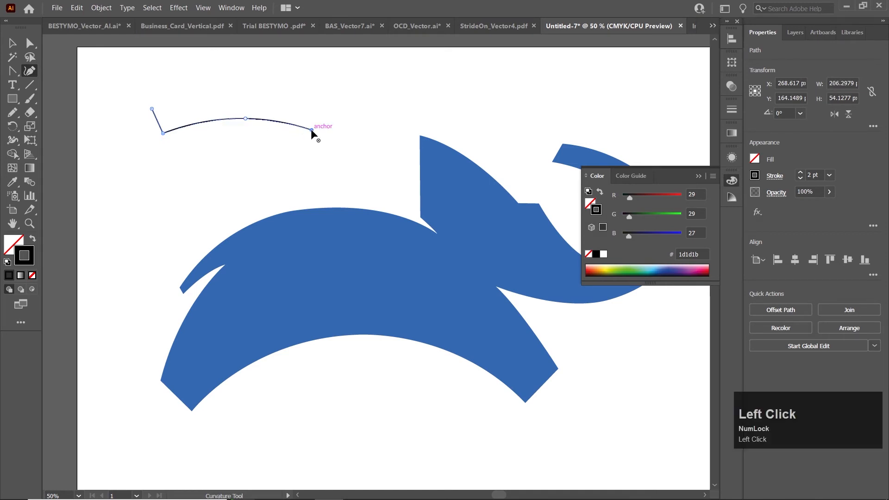
{"action": "left_click", "coordinate": [322, 101]}
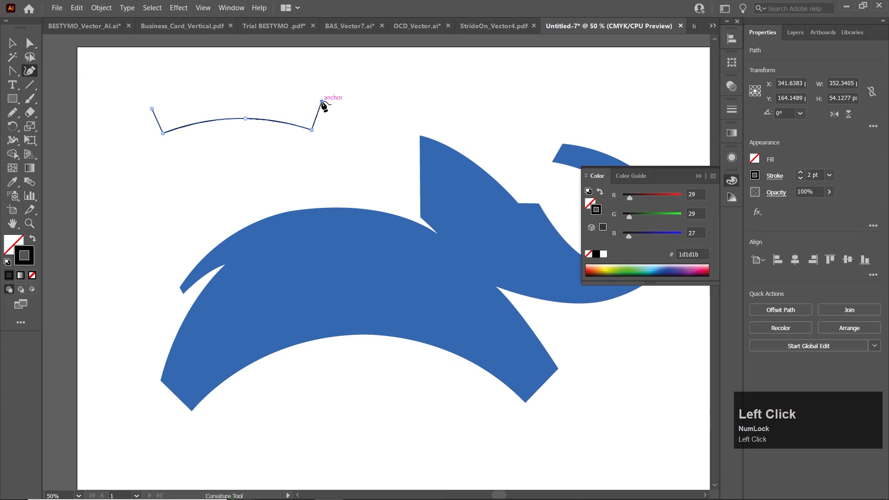
{"action": "left_click", "coordinate": [234, 88]}
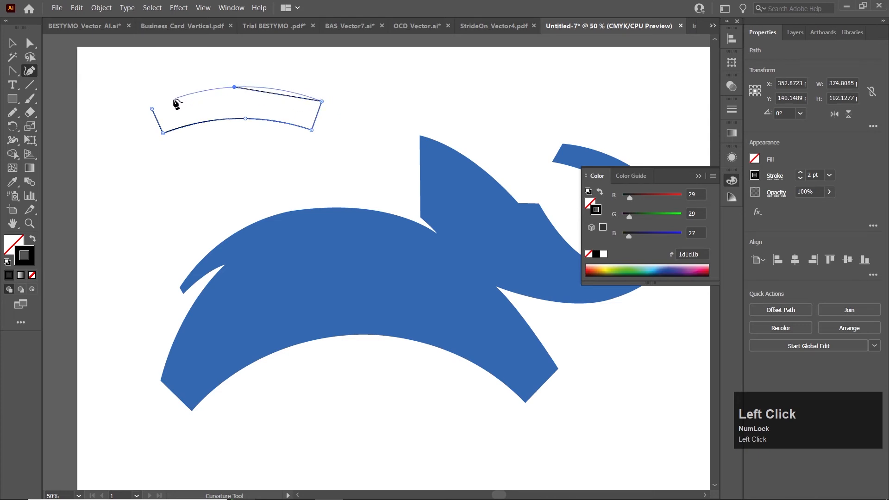
{"action": "left_click", "coordinate": [153, 109]}
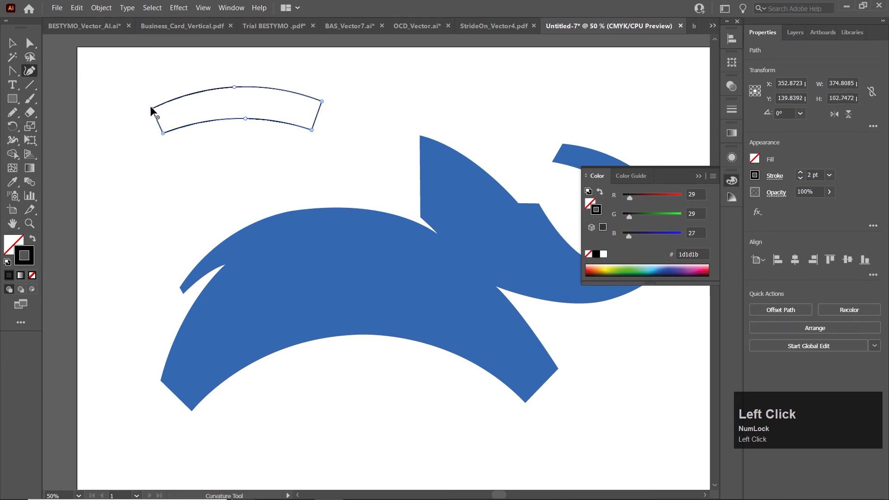
Select the arched band above the elephant's back and delete it
{"action": "left_click", "coordinate": [16, 45]}
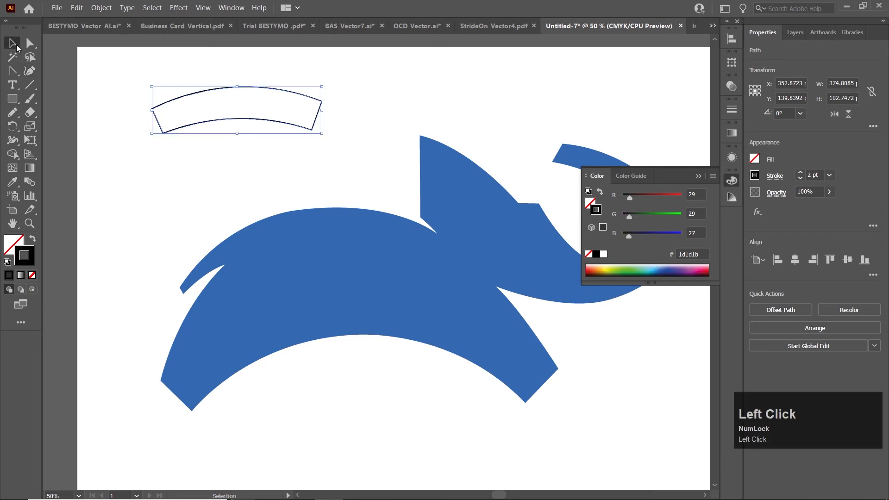
{"action": "left_click", "coordinate": [167, 140]}
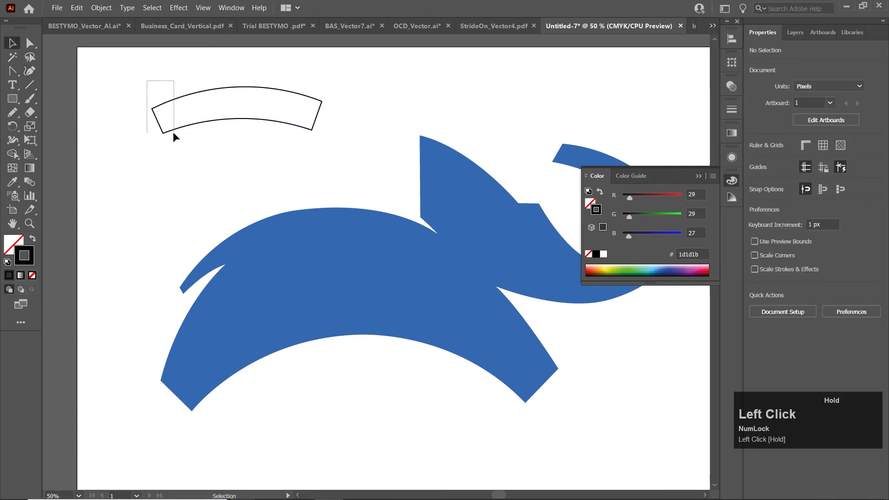
{"action": "left_click_drag", "start_coordinate": [174, 133], "coordinate": [163, 172]}
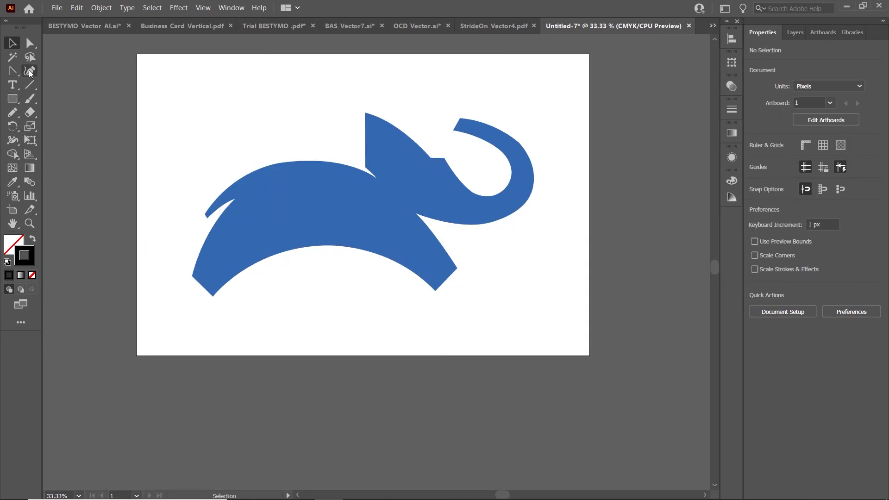
Start tracing the elephant with the Curvature tool, drawing the straight edge of the hind foot between two corner points
{"action": "left_click", "coordinate": [29, 72]}
{"action": "scroll", "coordinate": [197, 299], "scroll_direction": "up", "scroll_amount": 2, "text": "alt+shift"}
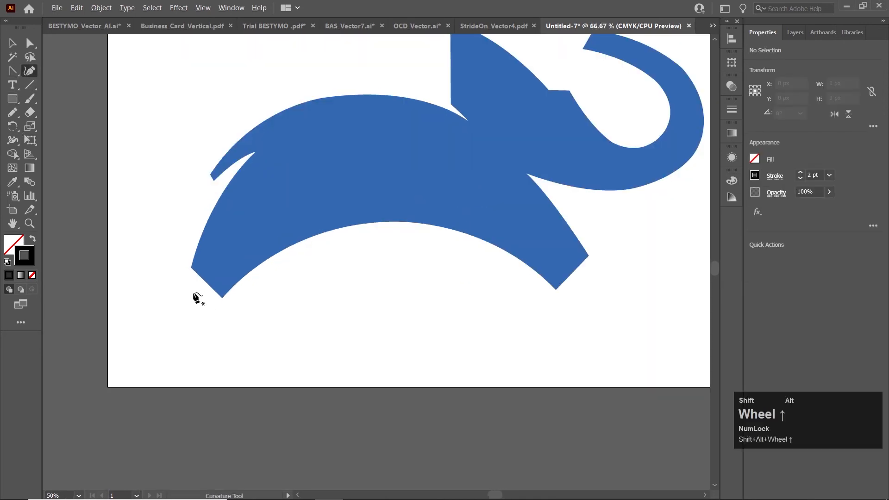
{"action": "scroll", "coordinate": [198, 299], "scroll_direction": "up", "scroll_amount": 2, "text": "alt+shift"}
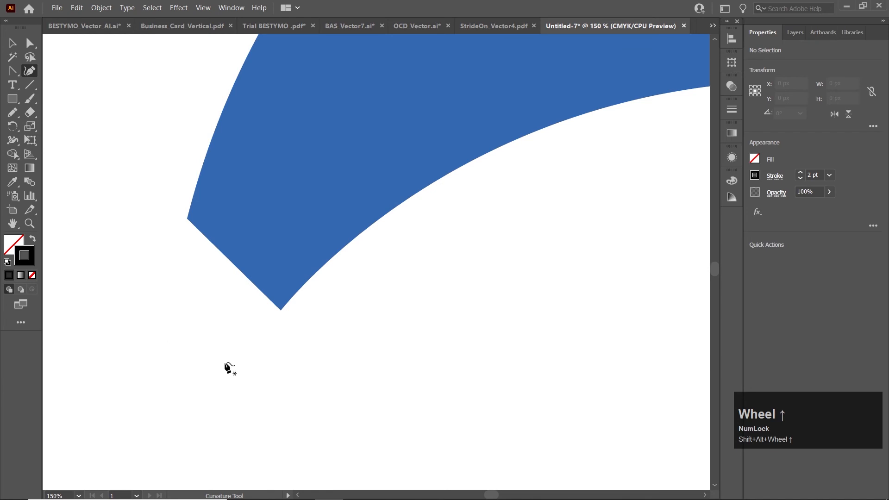
{"action": "double_click", "coordinate": [188, 219]}
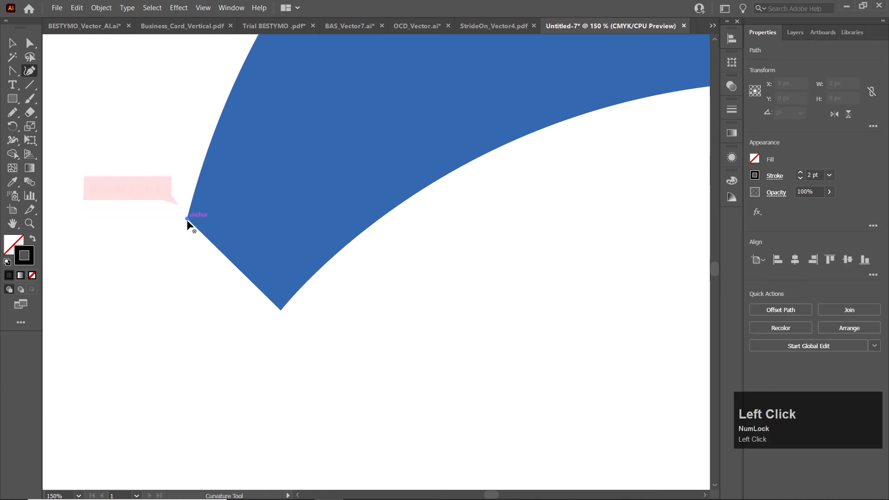
{"action": "left_click", "coordinate": [280, 309]}
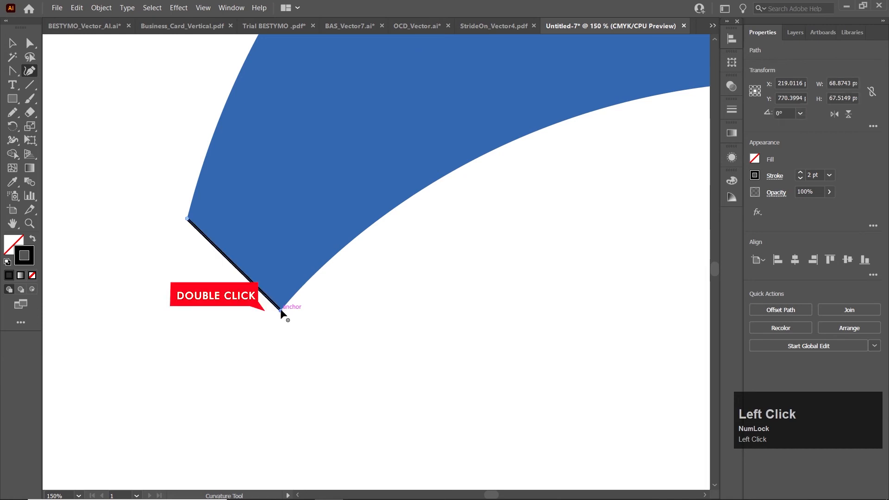
Trace the belly arch with three smooth points, ending in a corner point at the front foot's inner corner
{"action": "left_click_drag", "start_coordinate": [603, 170], "coordinate": [369, 229]}
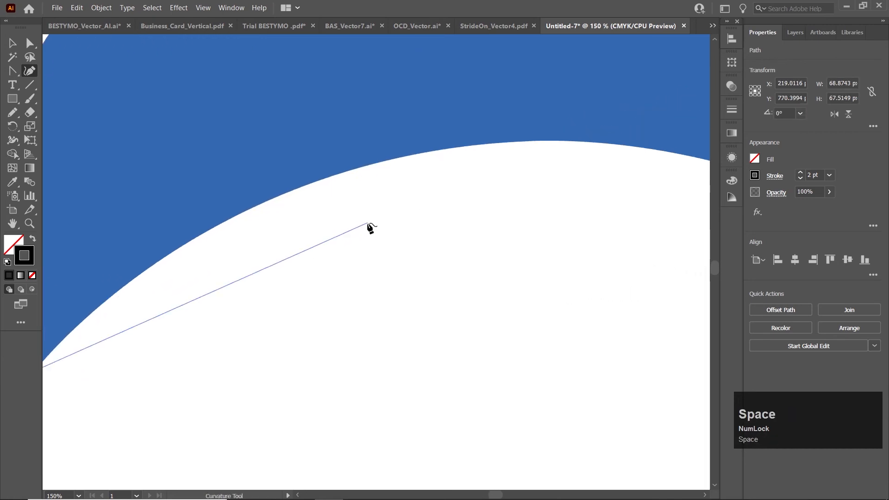
{"action": "scroll", "coordinate": [369, 231], "scroll_direction": "down", "scroll_amount": 2, "text": "alt+shift"}
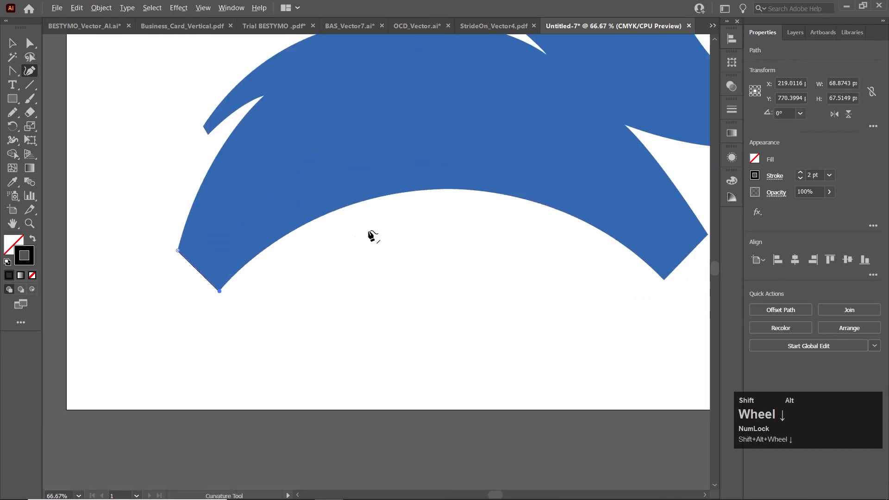
{"action": "left_click", "coordinate": [366, 201]}
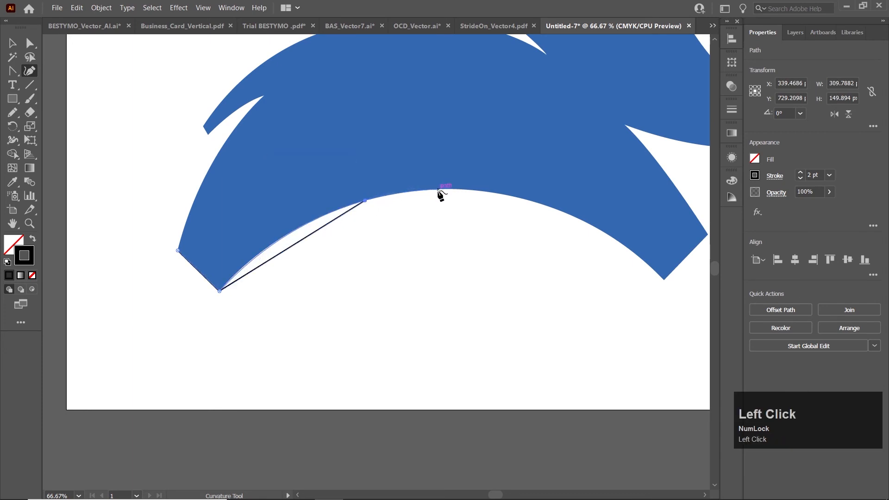
{"action": "left_click", "coordinate": [464, 190]}
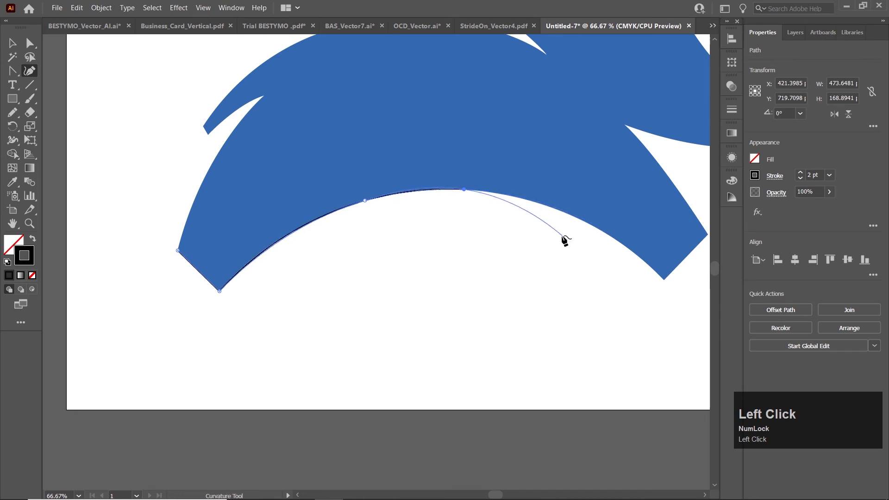
{"action": "left_click", "coordinate": [580, 219]}
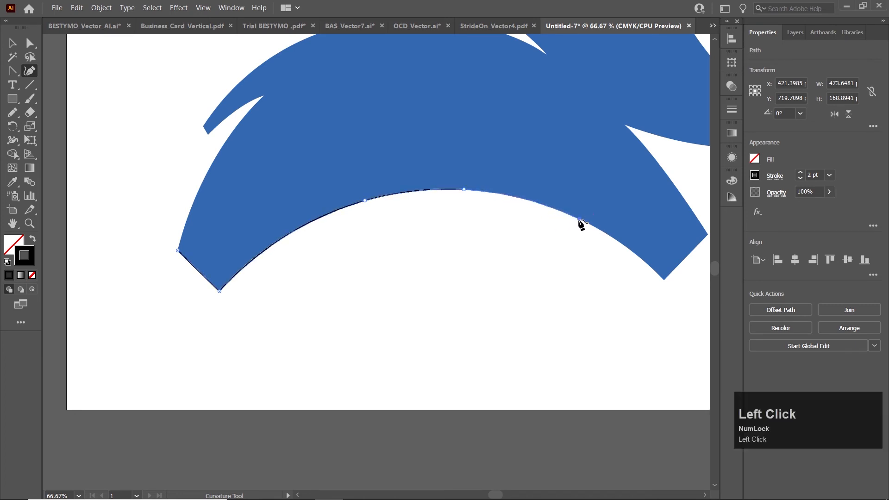
{"action": "double_click", "coordinate": [663, 280]}
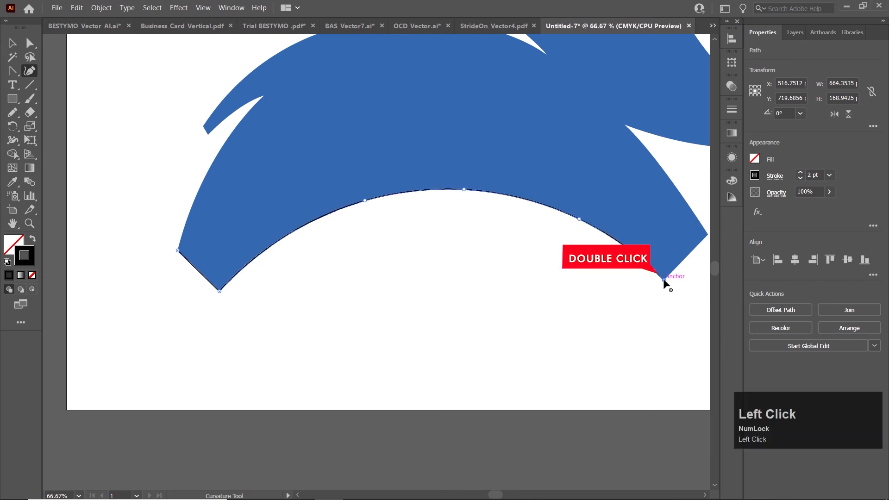
Trace the front foot's straight edge and the front leg's curve up to a corner point where the leg meets the head
{"action": "left_click_drag", "start_coordinate": [588, 303], "coordinate": [433, 323]}
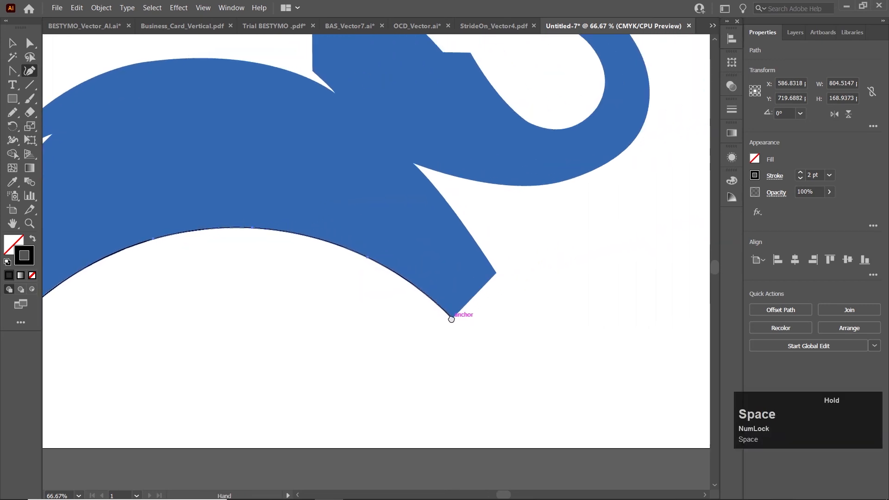
{"action": "double_click", "coordinate": [496, 273]}
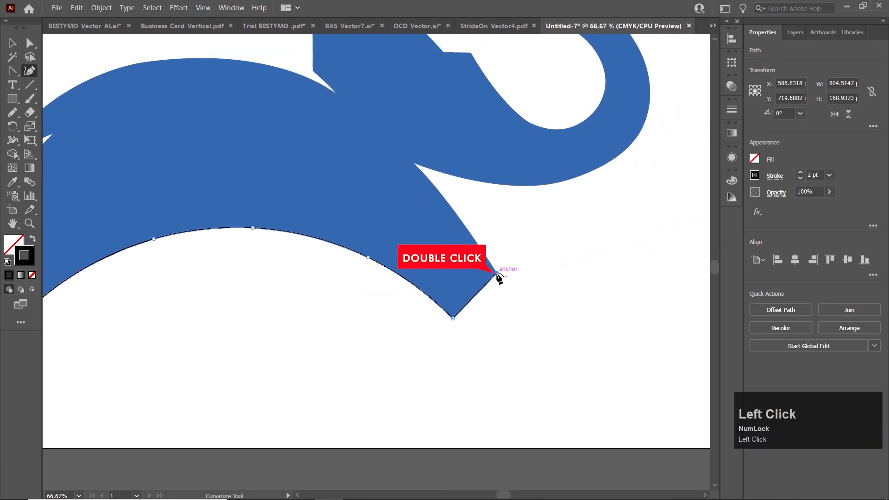
{"action": "left_click", "coordinate": [459, 217]}
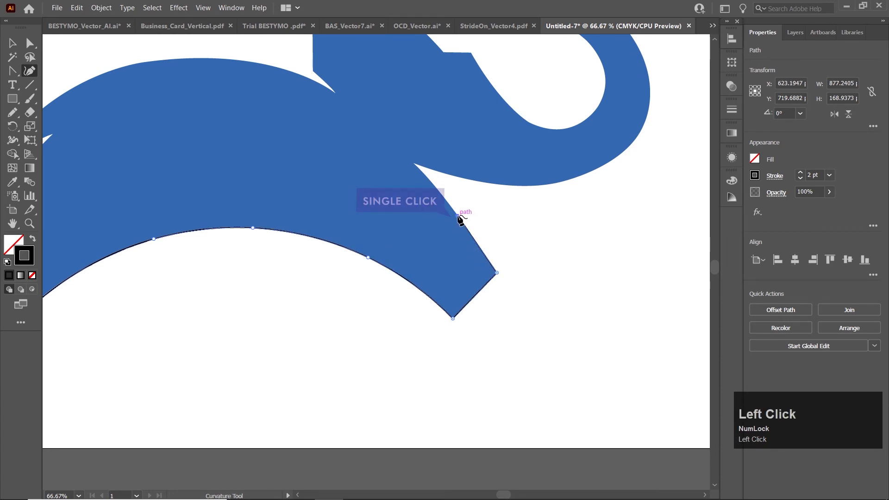
{"action": "double_click", "coordinate": [413, 164]}
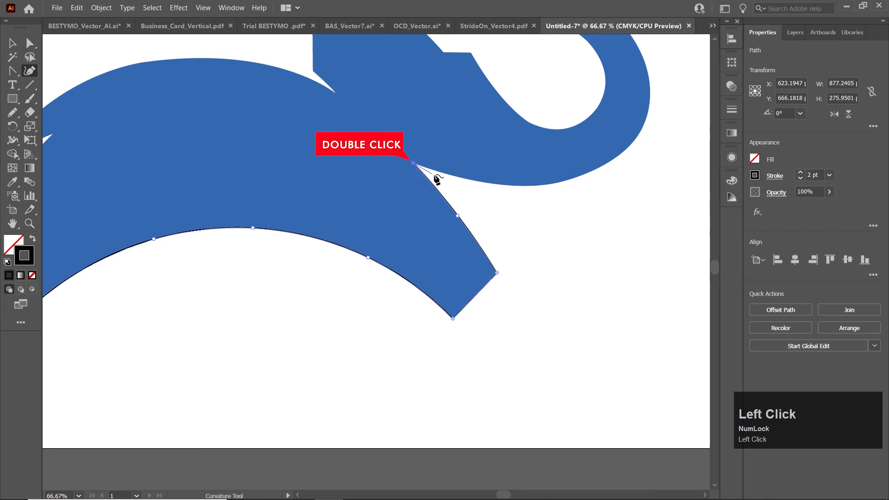
Trace the outer curve of the head and trunk with smooth points, ending in a corner point at the trunk tip's outer corner
{"action": "left_click", "coordinate": [505, 186]}
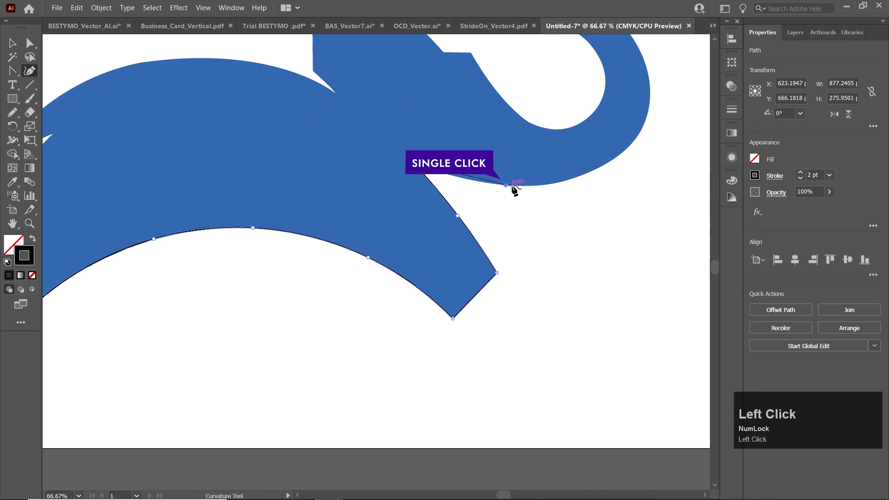
{"action": "left_click", "coordinate": [607, 165]}
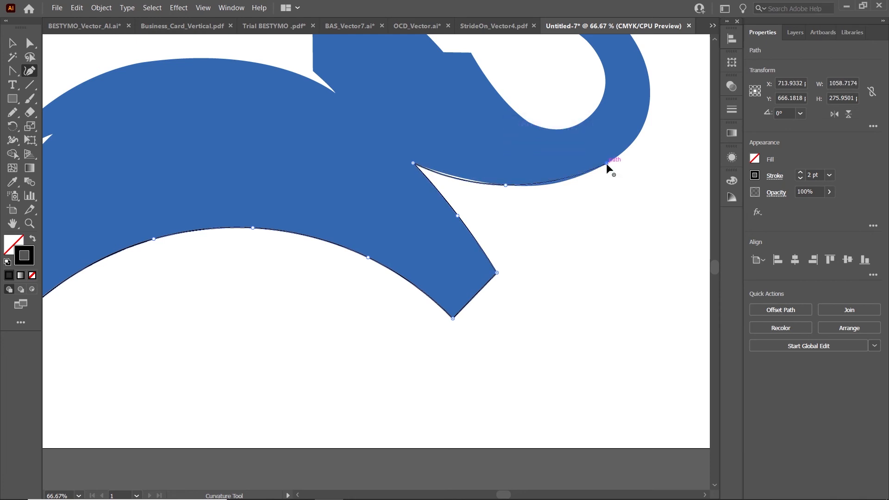
{"action": "left_click", "coordinate": [650, 108]}
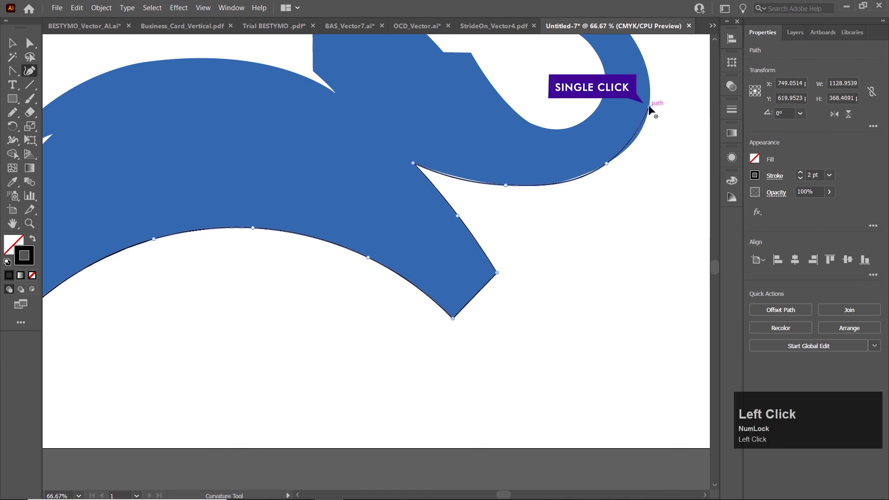
{"action": "left_click", "coordinate": [642, 55]}
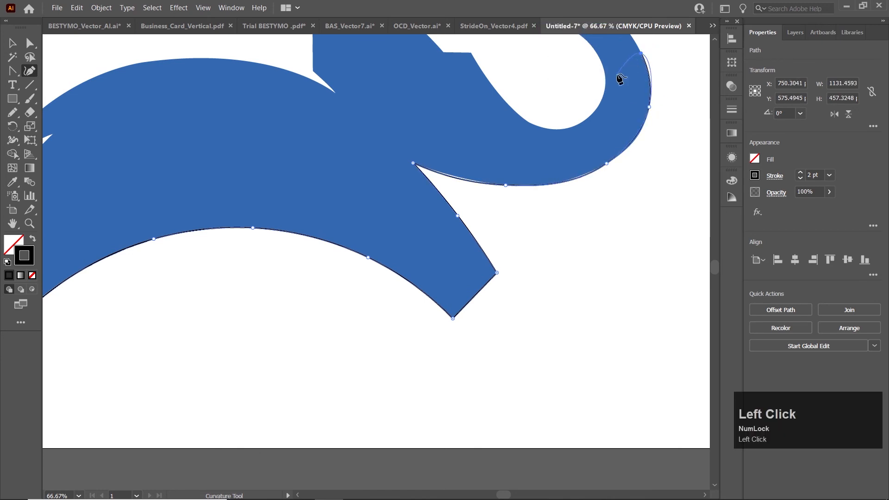
{"action": "left_click_drag", "start_coordinate": [605, 84], "coordinate": [558, 256]}
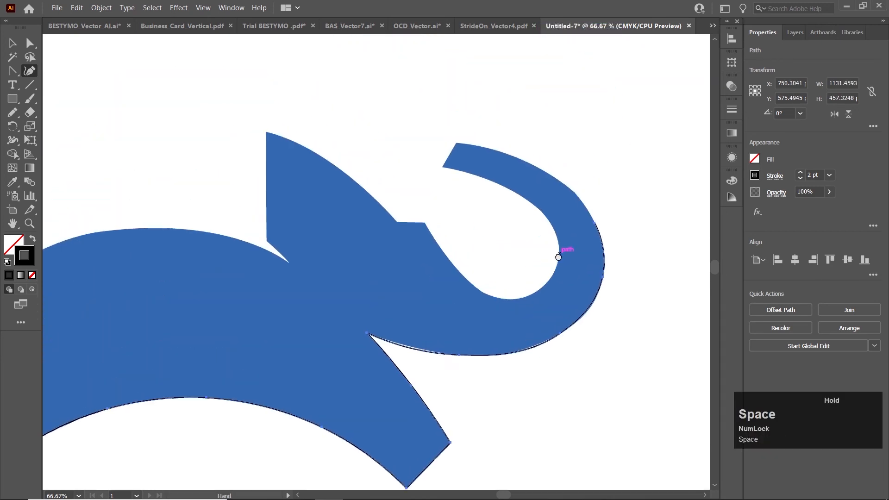
{"action": "left_click", "coordinate": [554, 180]}
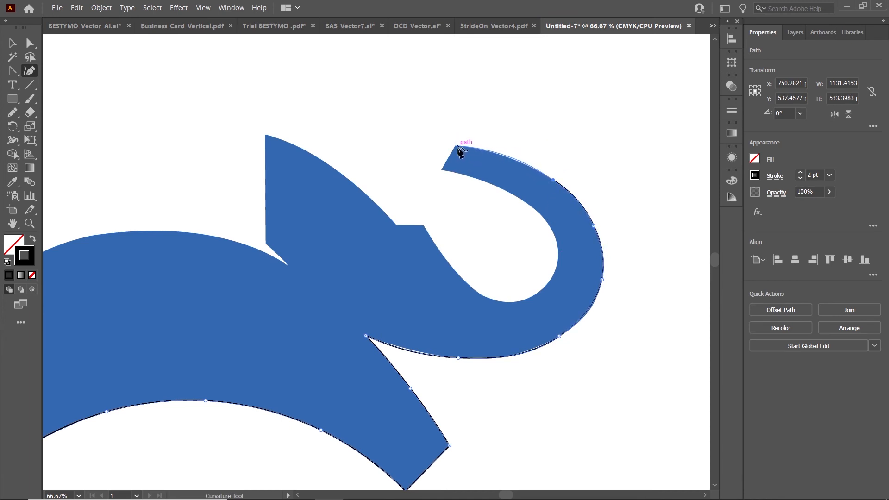
{"action": "double_click", "coordinate": [456, 147]}
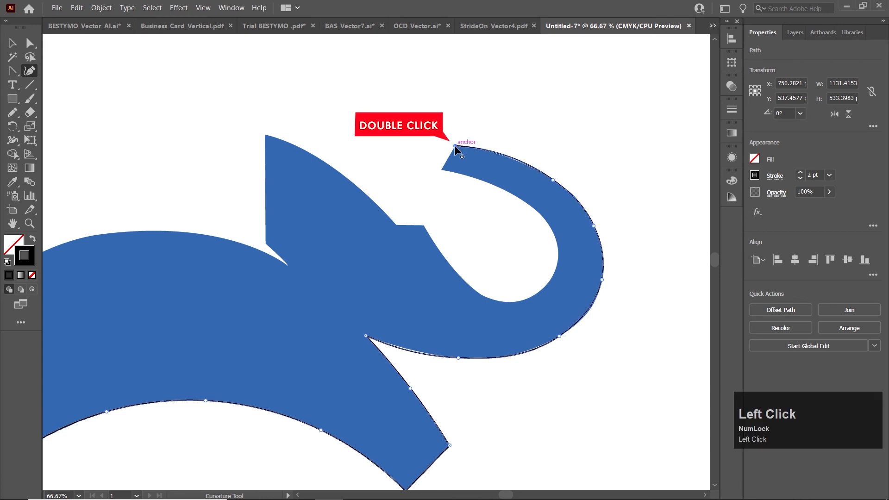
Trace the trunk tip's straight edge and the trunk's inner curve with four smooth points, ending in a corner point at the trunk's base
{"action": "double_click", "coordinate": [442, 171]}
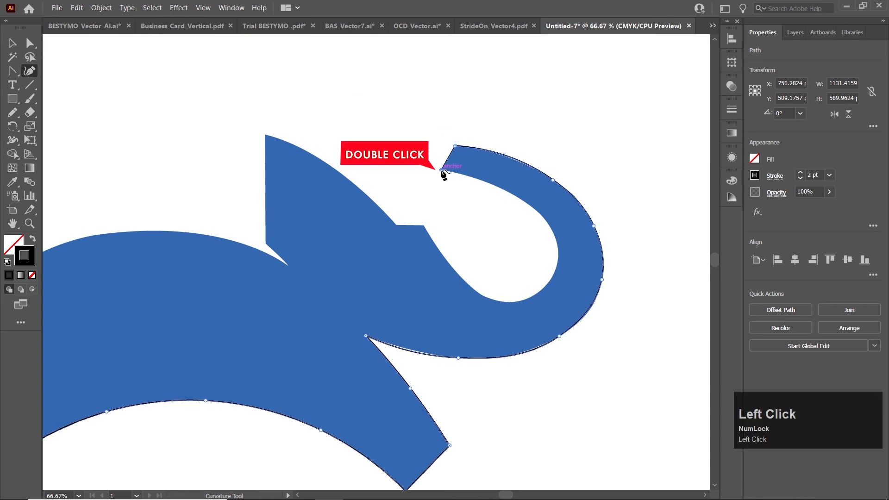
{"action": "left_click", "coordinate": [497, 187]}
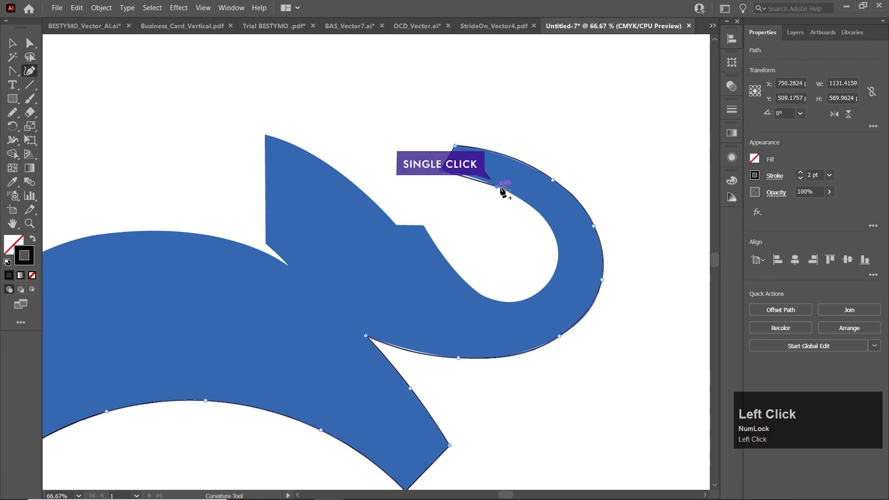
{"action": "left_click", "coordinate": [543, 216]}
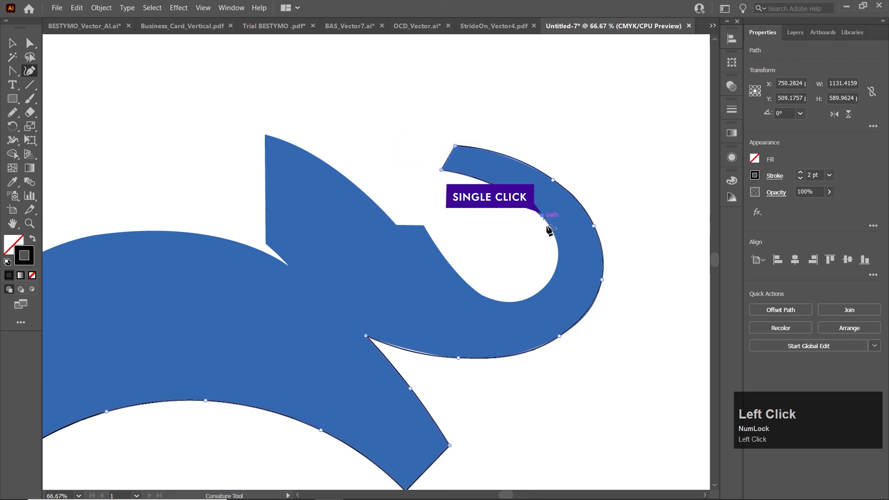
{"action": "left_click", "coordinate": [558, 249]}
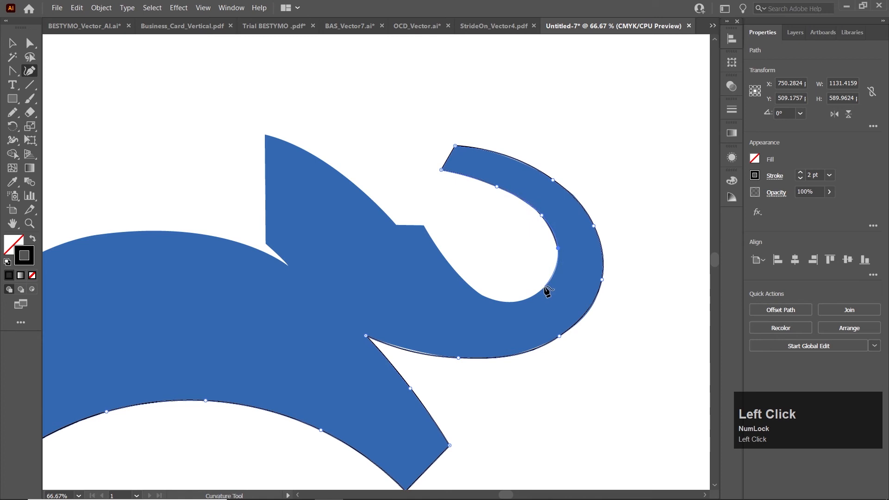
{"action": "left_click", "coordinate": [545, 287]}
{"action": "double_click", "coordinate": [489, 298]}
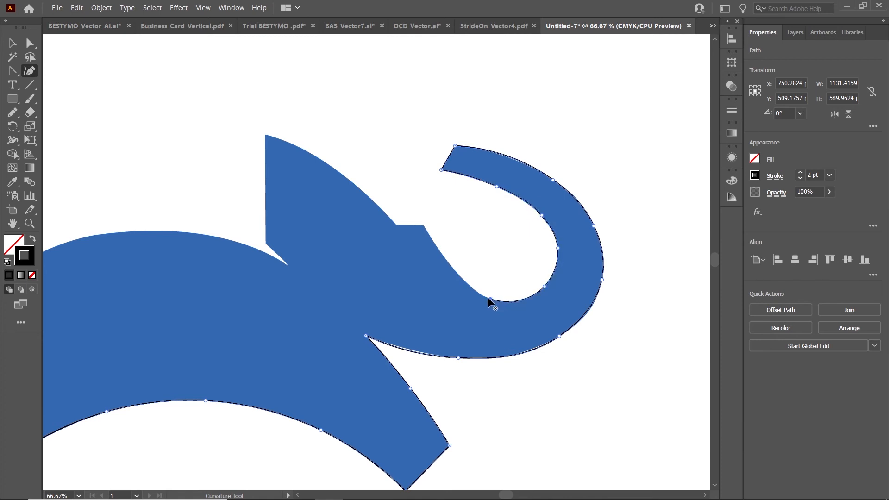
Trace the forehead curve with one smooth point up to a corner point, and the short flat edge to a corner at the ear's base
{"action": "left_click", "coordinate": [457, 274]}
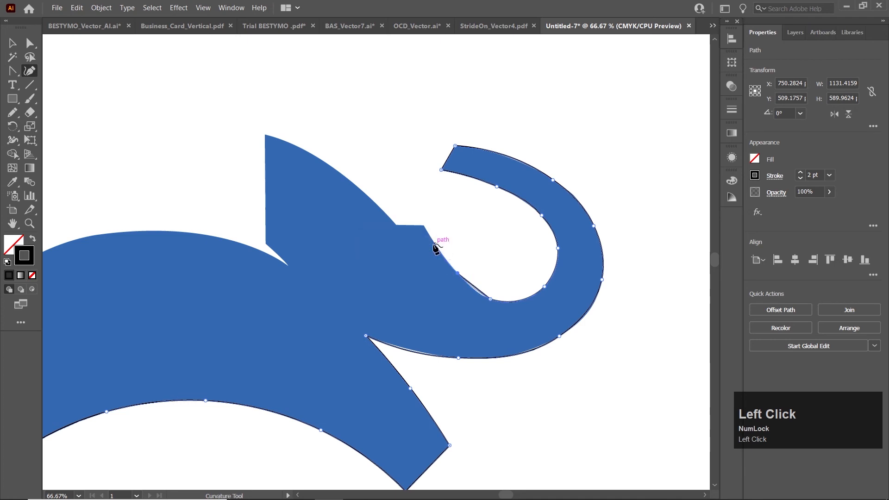
{"action": "double_click", "coordinate": [424, 226]}
{"action": "double_click", "coordinate": [396, 227]}
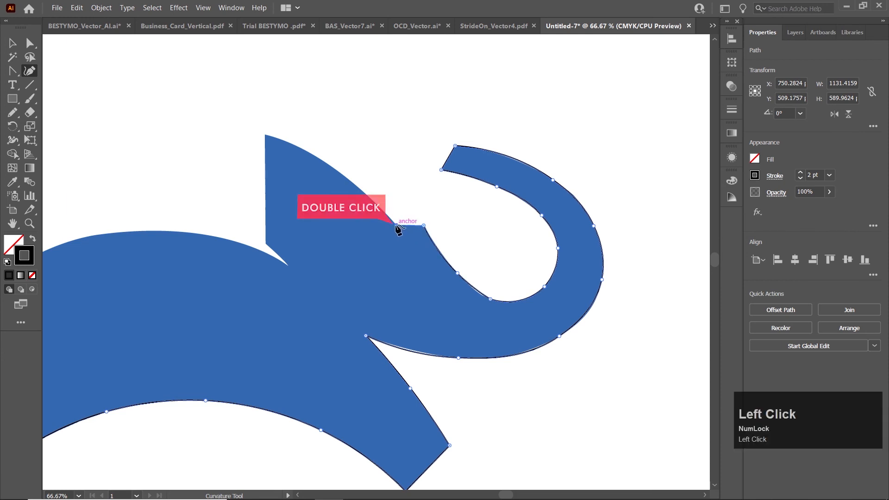
Trace the ear's curved front edge, its straight back edge and the short notch down to a corner point where the ear meets the back
{"action": "left_click", "coordinate": [351, 181]}
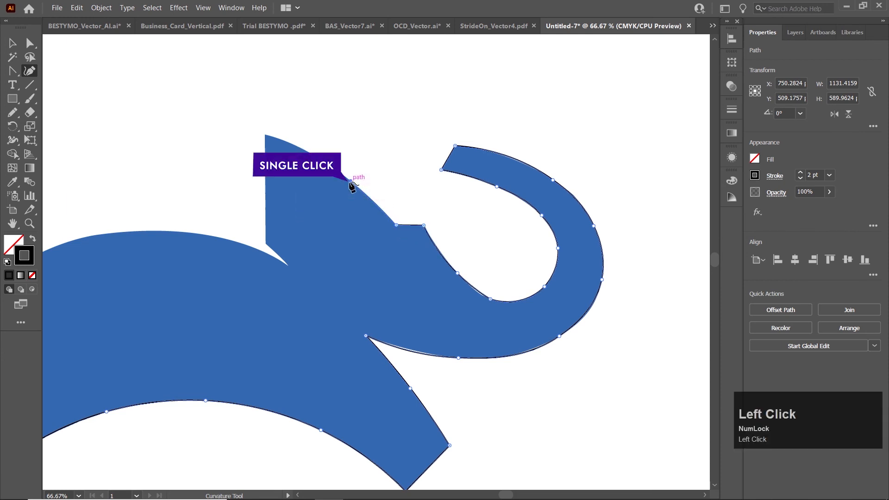
{"action": "double_click", "coordinate": [266, 135]}
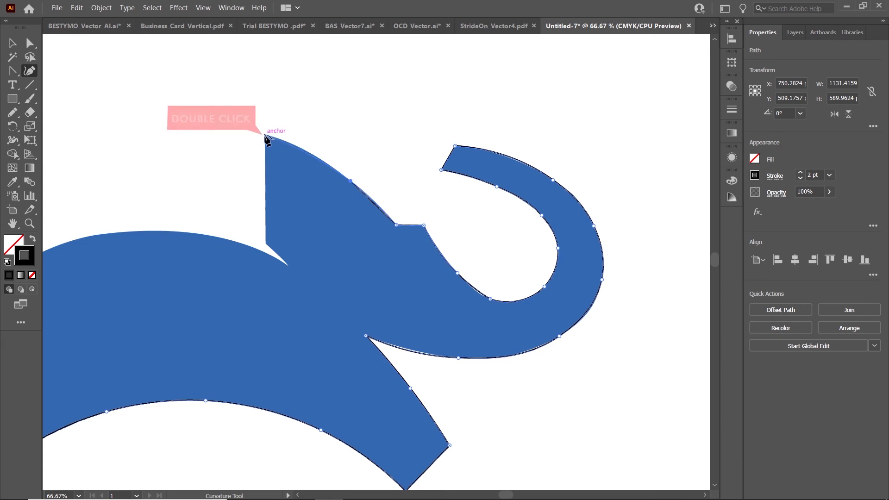
{"action": "double_click", "coordinate": [267, 244]}
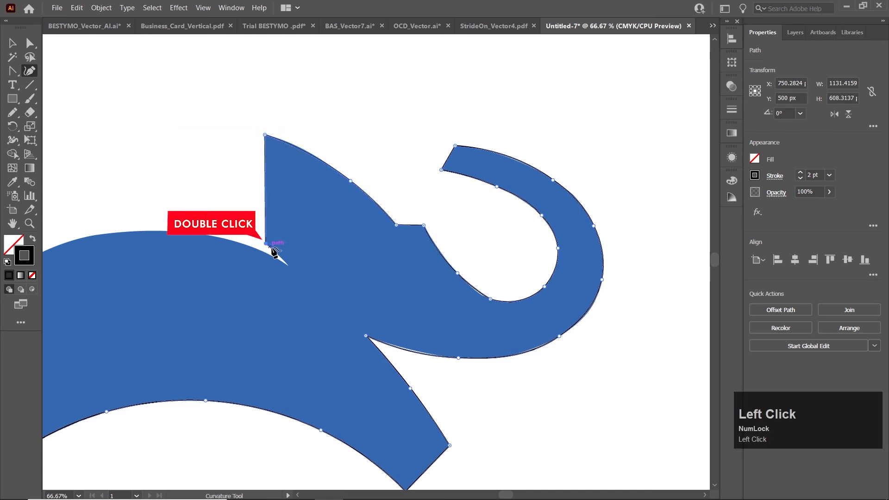
{"action": "left_click", "coordinate": [276, 253]}
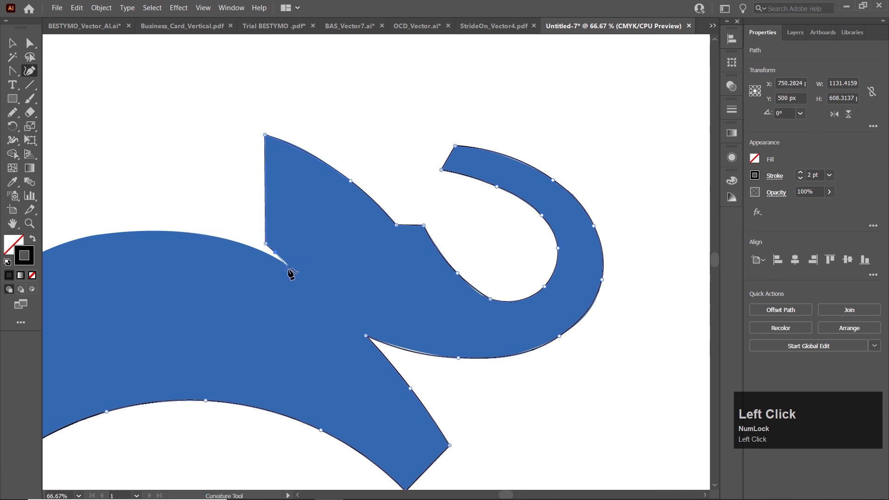
{"action": "double_click", "coordinate": [288, 265]}
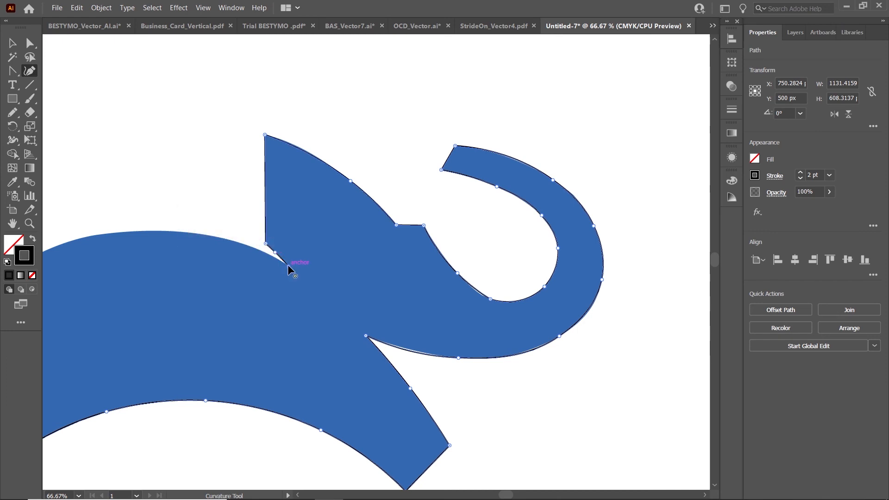
Trace the elephant's back with two smooth points, ending in a corner point at the tail tip's outer corner
{"action": "key", "text": "space"}
{"action": "left_click_drag", "start_coordinate": [180, 290], "coordinate": [445, 276]}
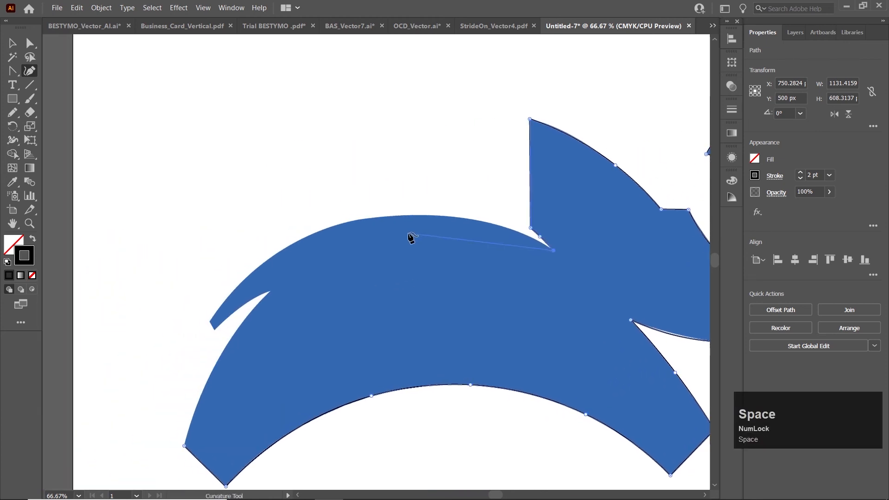
{"action": "left_click", "coordinate": [380, 218]}
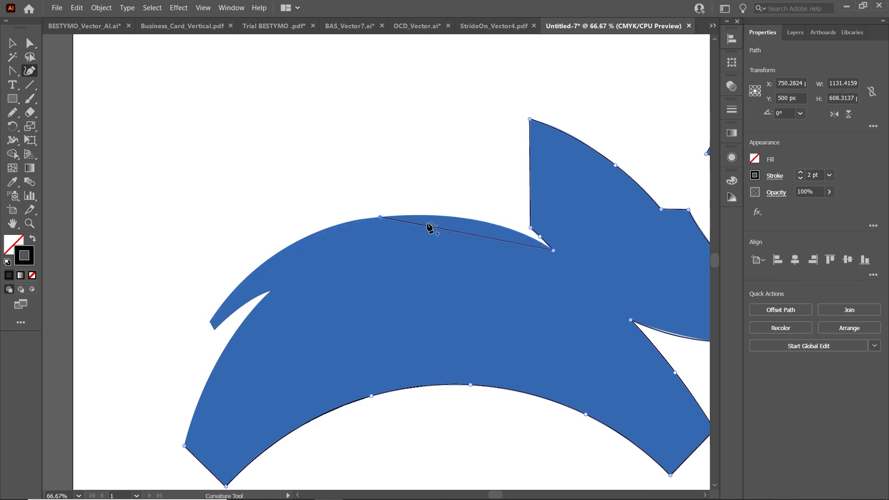
{"action": "left_click", "coordinate": [294, 245]}
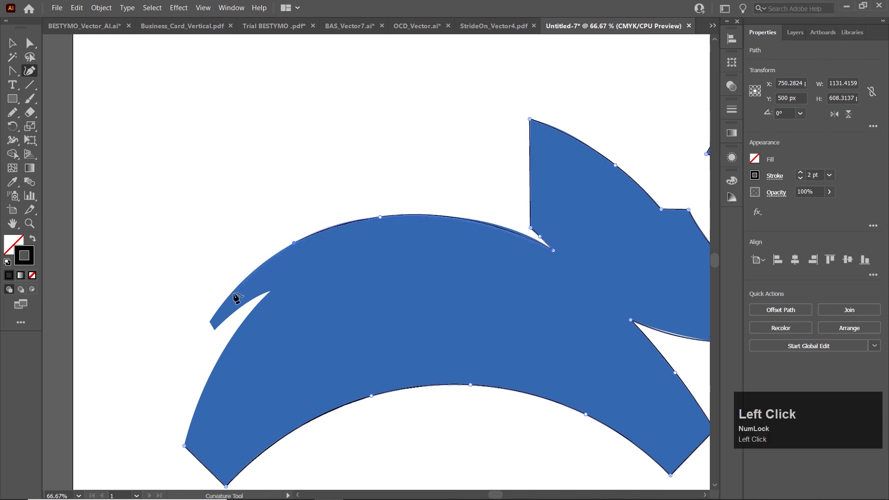
{"action": "double_click", "coordinate": [211, 321]}
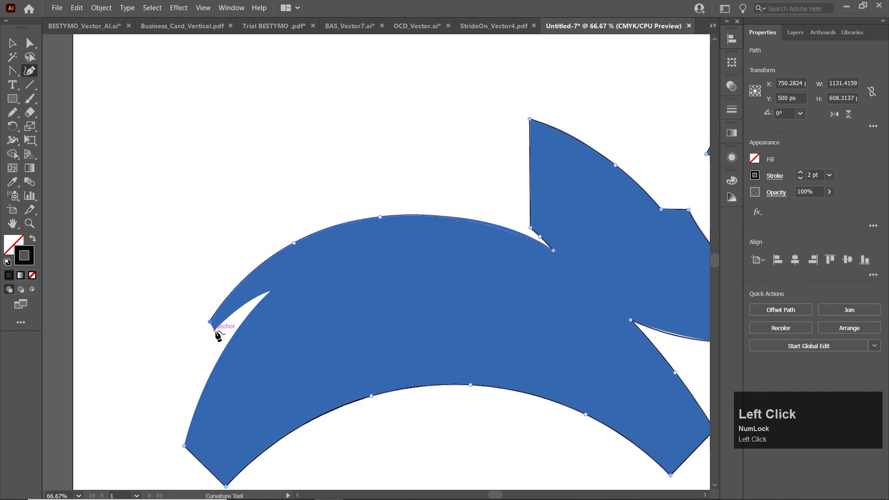
Trace the tail's tip and underside and the hind leg's outer curve, closing the path at the hind foot's starting point
{"action": "left_click", "coordinate": [215, 329]}
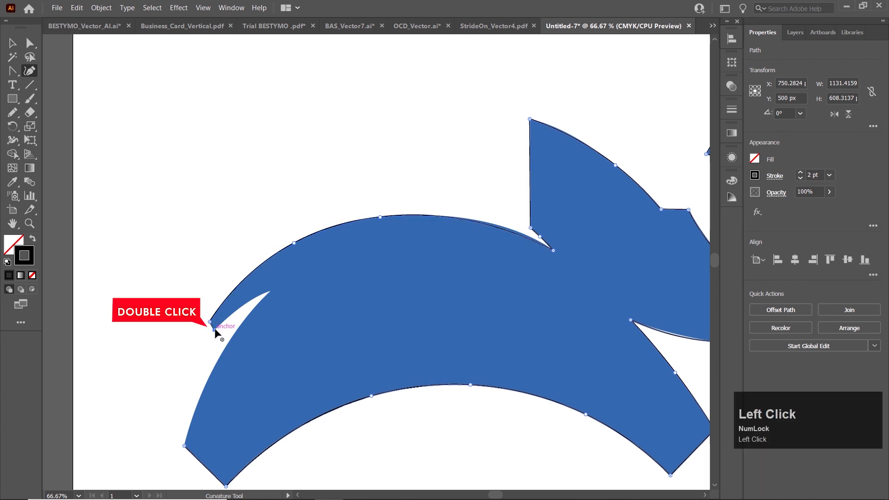
{"action": "left_click", "coordinate": [237, 309]}
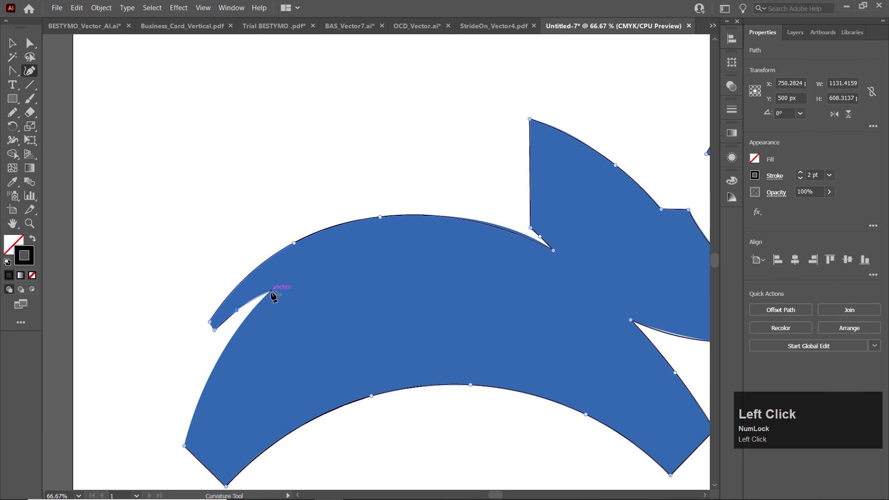
{"action": "double_click", "coordinate": [272, 292]}
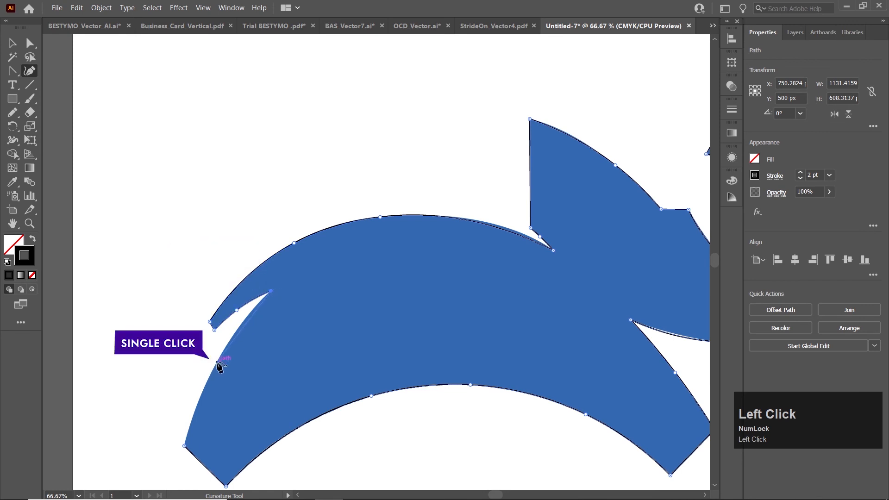
{"action": "left_click", "coordinate": [185, 446]}
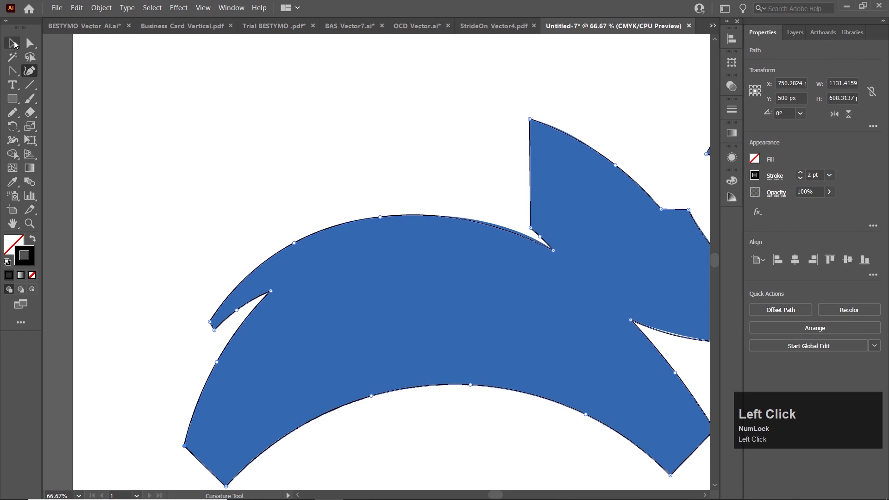
Move the finished outline down about 390 px with the Selection tool, away from the blue elephant
{"action": "left_click", "coordinate": [14, 44]}
{"action": "scroll", "coordinate": [313, 327], "scroll_direction": "down", "scroll_amount": 1}
{"action": "key", "text": "space"}
{"action": "left_click_drag", "start_coordinate": [440, 345], "coordinate": [326, 280]}
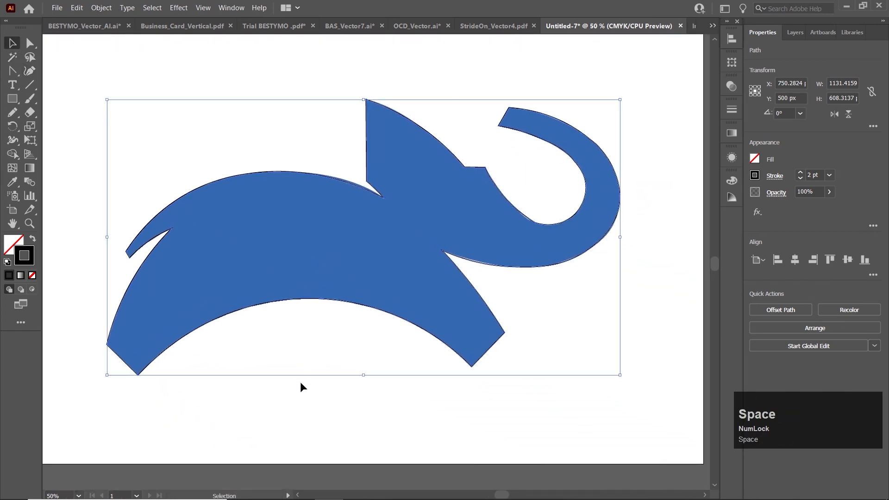
{"action": "scroll", "coordinate": [301, 385], "scroll_direction": "down", "scroll_amount": 1}
{"action": "left_click", "coordinate": [296, 392]}
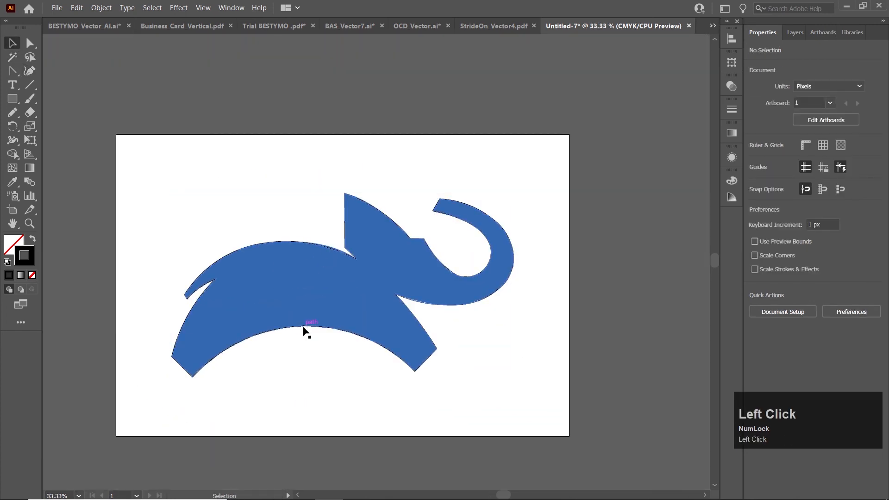
{"action": "mouse_move", "coordinate": [304, 331]}
{"action": "left_mouse_down"}
{"action": "mouse_move", "coordinate": [288, 451]}
{"action": "mouse_move", "coordinate": [450, 406]}
{"action": "mouse_move", "coordinate": [312, 449]}
{"action": "left_mouse_up"}
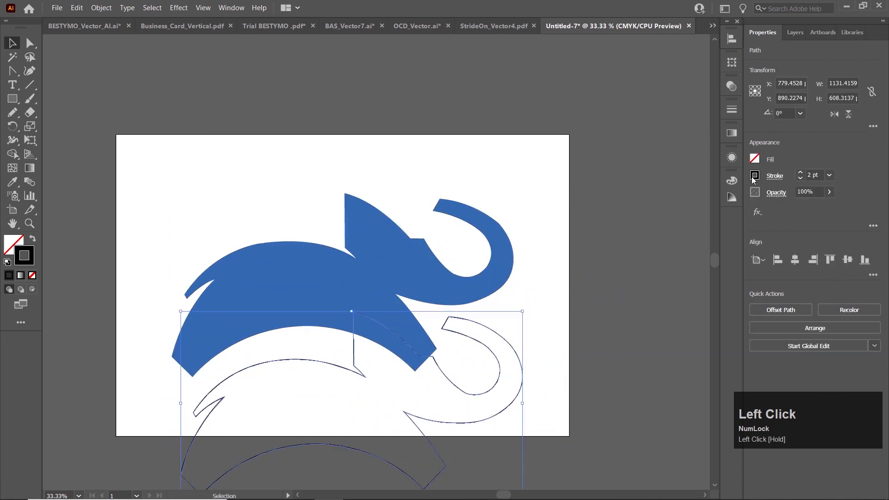
Fill the moved elephant outline with a medium grey swatch
{"action": "left_click", "coordinate": [756, 160]}
{"action": "left_click", "coordinate": [717, 202]}
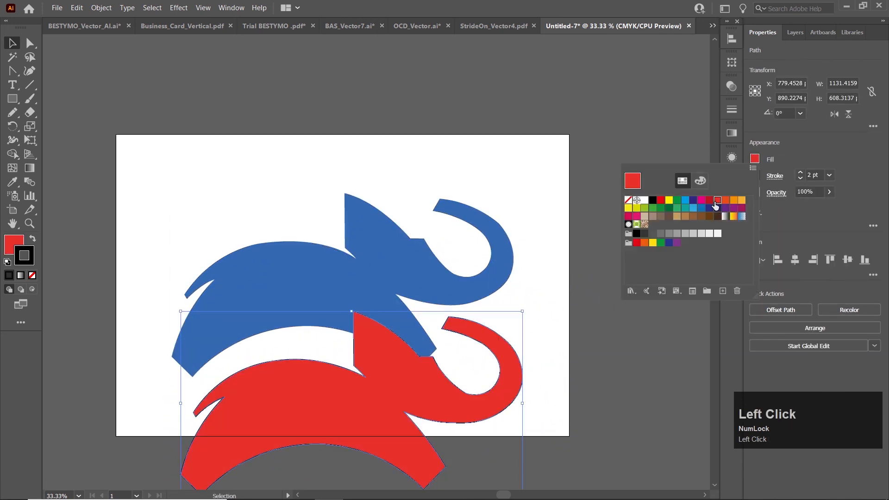
{"action": "left_click", "coordinate": [678, 234]}
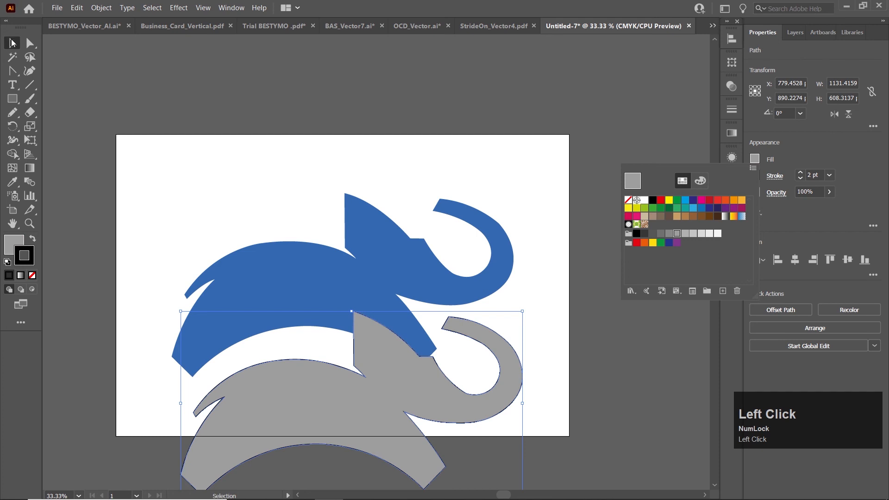
Shift the grey elephant upward, remove its stroke and deselect it
{"action": "left_click", "coordinate": [188, 262]}
{"action": "scroll", "coordinate": [279, 329], "scroll_direction": "down", "scroll_amount": 3}
{"action": "left_click_drag", "start_coordinate": [280, 329], "coordinate": [278, 256]}
{"action": "left_click", "coordinate": [32, 276]}
{"action": "left_click", "coordinate": [139, 324]}
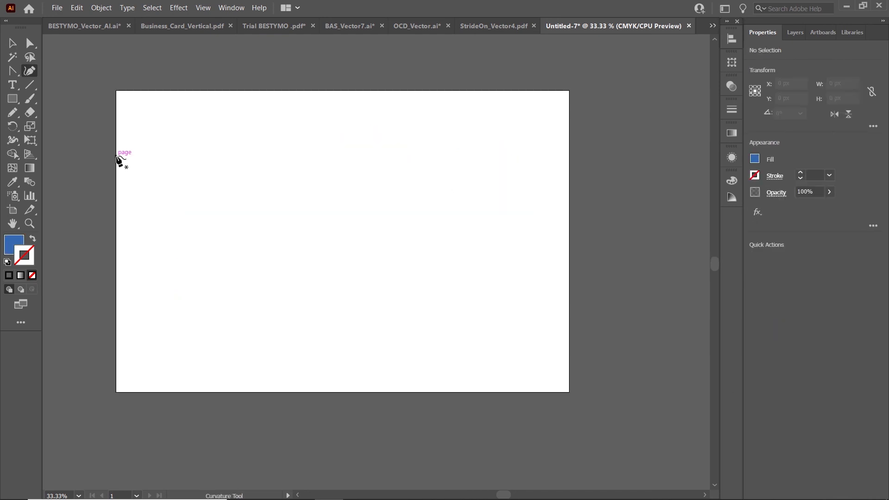
Draw a closed blue wave shape along the artboard's upper edge with the Curvature tool, 1500 px wide and about 286 px high
{"action": "left_click", "coordinate": [116, 156]}
{"action": "left_click", "coordinate": [306, 141]}
{"action": "left_click", "coordinate": [377, 162]}
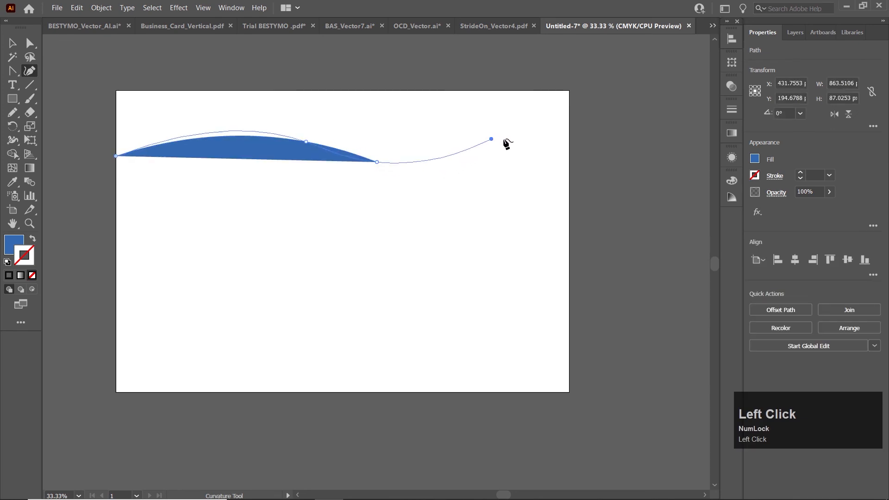
{"action": "left_click", "coordinate": [491, 139]}
{"action": "left_click", "coordinate": [571, 175]}
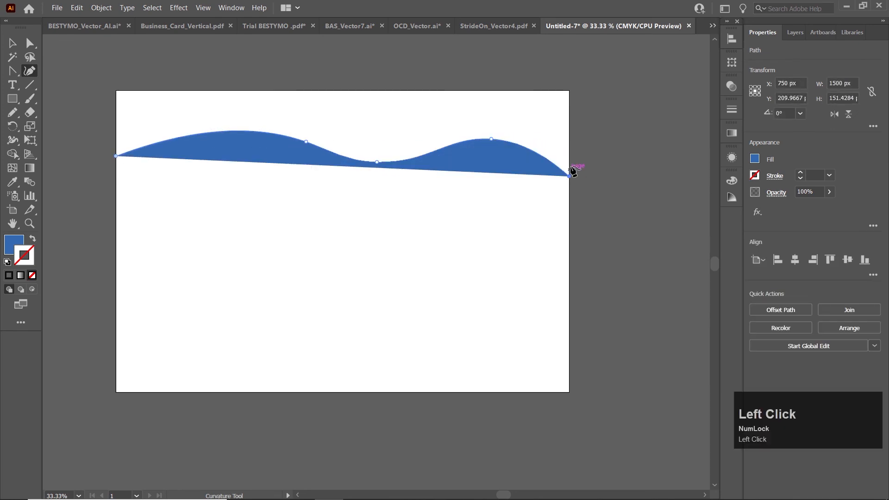
{"action": "left_click", "coordinate": [569, 91]}
{"action": "left_click", "coordinate": [117, 91]}
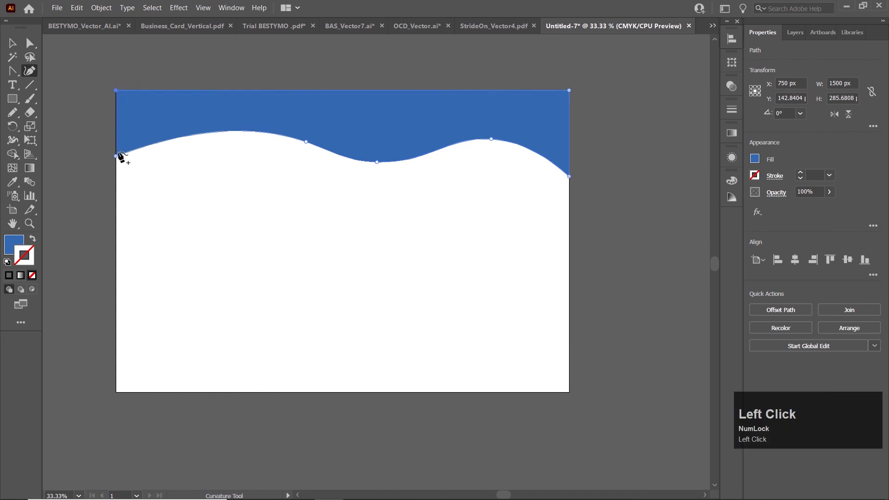
{"action": "left_click", "coordinate": [116, 156]}
Draw a blue triangle about 241 by 244 px in the artboard's lower-right corner with the Curvature tool
{"action": "left_click", "coordinate": [496, 392]}
{"action": "left_click", "coordinate": [570, 318]}
{"action": "left_click", "coordinate": [569, 392]}
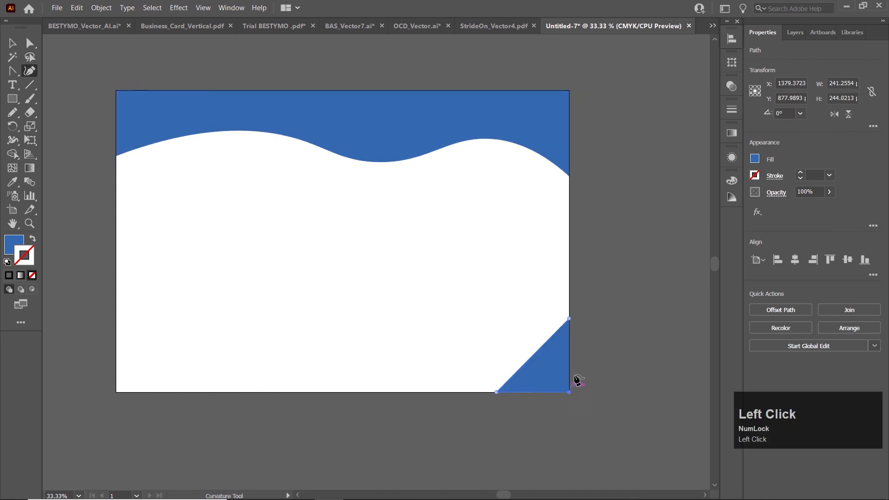
Draw a closed blue shape with a wavy edge, about 312 by 382 px, in the artboard's lower-left corner, making the artboard corner point sharp
{"action": "left_click", "coordinate": [116, 391]}
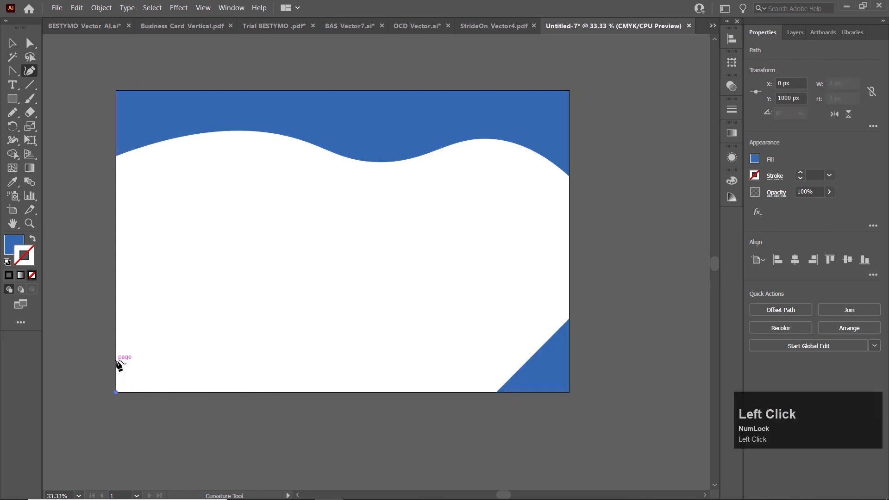
{"action": "left_click", "coordinate": [116, 277]}
{"action": "left_click", "coordinate": [139, 311]}
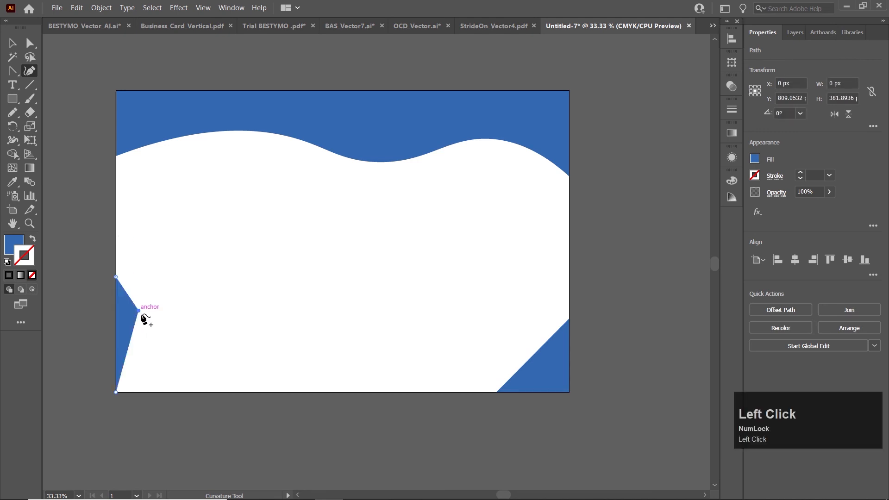
{"action": "left_click", "coordinate": [170, 325]}
{"action": "left_click", "coordinate": [183, 361]}
{"action": "left_click", "coordinate": [211, 391]}
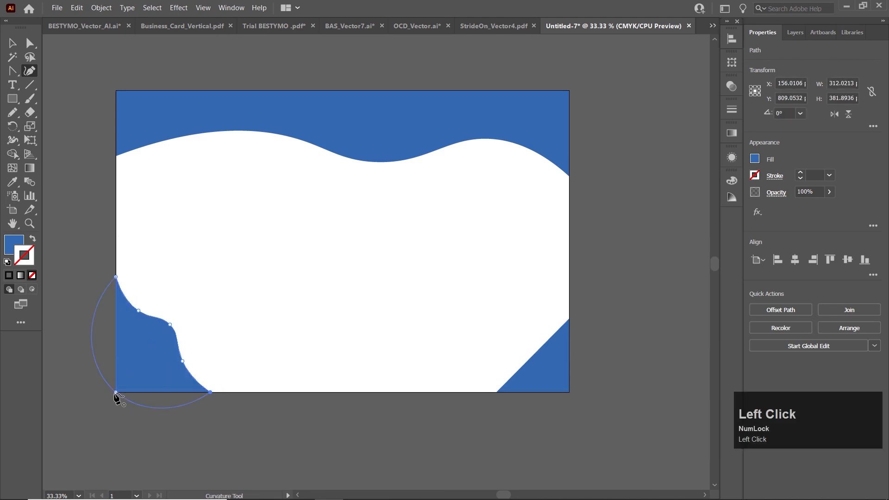
{"action": "left_click", "coordinate": [116, 392]}
{"action": "double_click", "coordinate": [116, 392]}
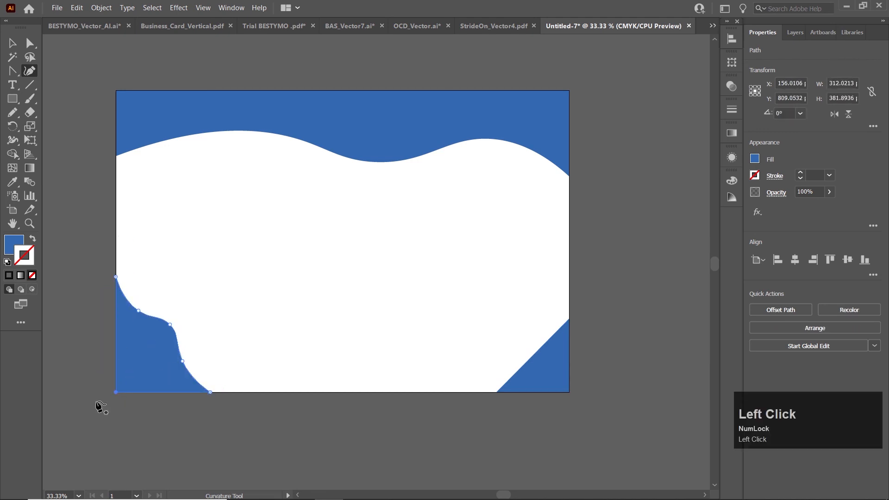
{"action": "key", "text": "v"}
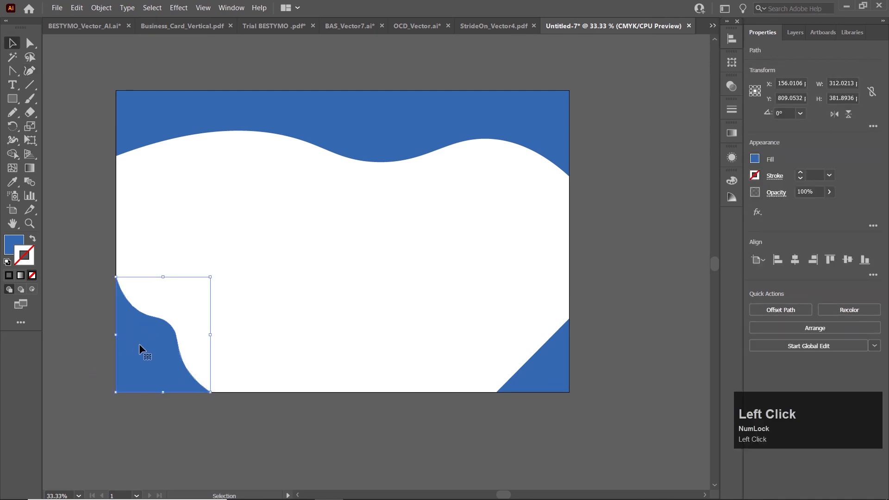
Offset a copy behind the lower-left wavy shape about 13 px right and 9 px up, and fill it dark blue
{"action": "key", "text": "Right"}
{"action": "key", "text": "Right"}
{"action": "key", "text": "Right"}
{"action": "key", "text": "Right"}
{"action": "key", "text": "Right"}
{"action": "key", "text": "Right"}
{"action": "key", "text": "Right"}
{"action": "key", "text": "Right"}
{"action": "key", "text": "Right"}
{"action": "key", "text": "Right"}
{"action": "key", "text": "Right"}
{"action": "left_click", "coordinate": [755, 158]}
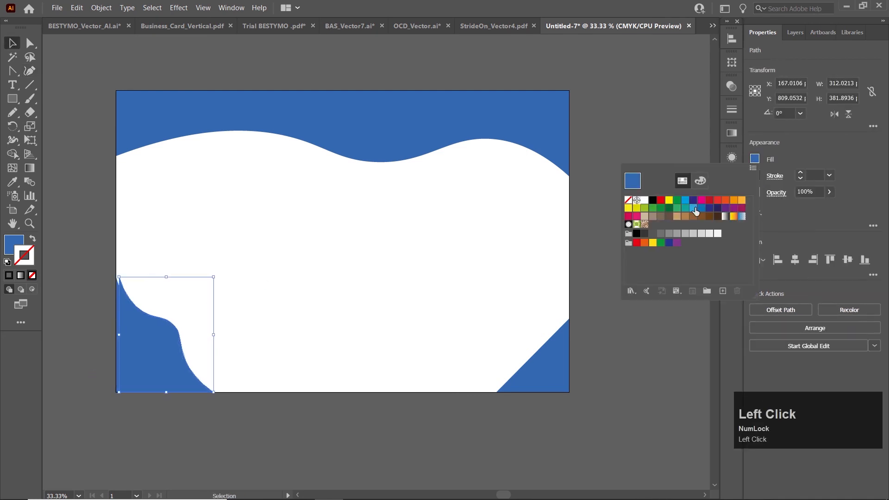
{"action": "left_click", "coordinate": [703, 209]}
{"action": "key", "text": "Right"}
{"action": "key", "text": "Right"}
{"action": "key", "text": "Up"}
{"action": "key", "text": "Up"}
{"action": "key", "text": "Up"}
{"action": "key", "text": "Up"}
{"action": "key", "text": "Up"}
{"action": "key", "text": "Up"}
{"action": "key", "text": "Up"}
{"action": "key", "text": "Up"}
{"action": "key", "text": "Up"}
Place a copy behind the lower-right triangle, offset 16 px left and 14 px up, with the dark blue fill sampled from the lower-left wavy edge
{"action": "left_click", "coordinate": [553, 340]}
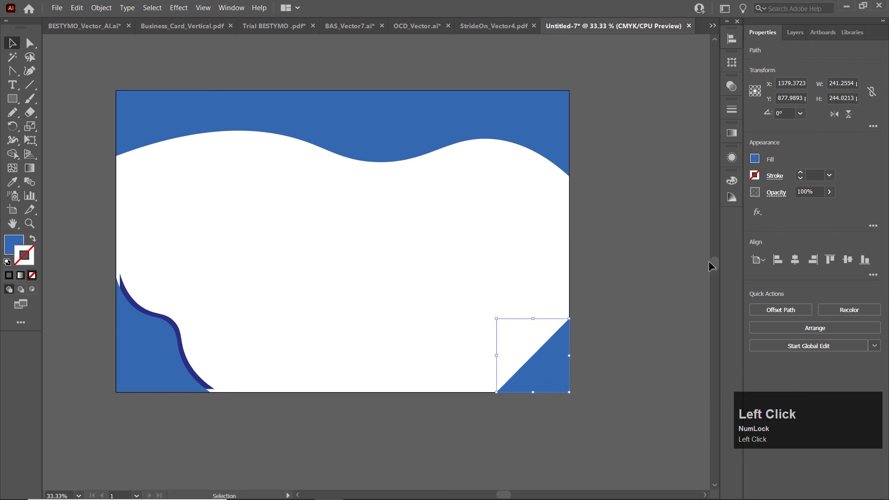
{"action": "key", "text": "ctrl+c"}
{"action": "key", "text": "ctrl+b"}
{"action": "key", "text": "Up"}
{"action": "key", "text": "Up"}
{"action": "key", "text": "Up"}
{"action": "key", "text": "Up"}
{"action": "key", "text": "Up"}
{"action": "key", "text": "Up"}
{"action": "key", "text": "Left"}
{"action": "key", "text": "Left"}
{"action": "key", "text": "Left"}
{"action": "key", "text": "Left"}
{"action": "key", "text": "Left"}
{"action": "key", "text": "Left"}
{"action": "key", "text": "Left"}
{"action": "key", "text": "Left"}
{"action": "key", "text": "Left"}
{"action": "key", "text": "Left"}
{"action": "key", "text": "Left"}
{"action": "key", "text": "Left"}
{"action": "key", "text": "Left"}
{"action": "key", "text": "Left"}
{"action": "key", "text": "Left"}
{"action": "key", "text": "Up"}
{"action": "key", "text": "Up"}
{"action": "key", "text": "Up"}
{"action": "key", "text": "Up"}
{"action": "key", "text": "Up"}
{"action": "key", "text": "Up"}
{"action": "key", "text": "Up"}
{"action": "key", "text": "Up"}
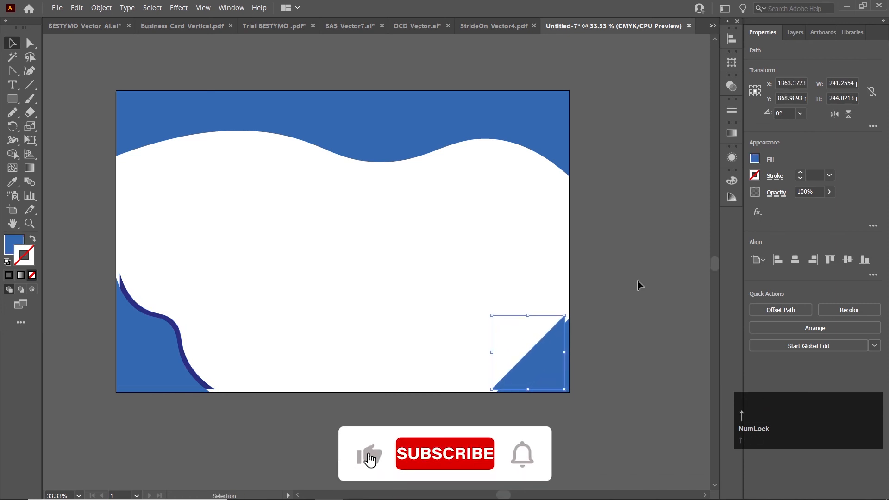
{"action": "left_click", "coordinate": [12, 181]}
{"action": "left_click", "coordinate": [133, 302]}
{"action": "left_click", "coordinate": [12, 42]}
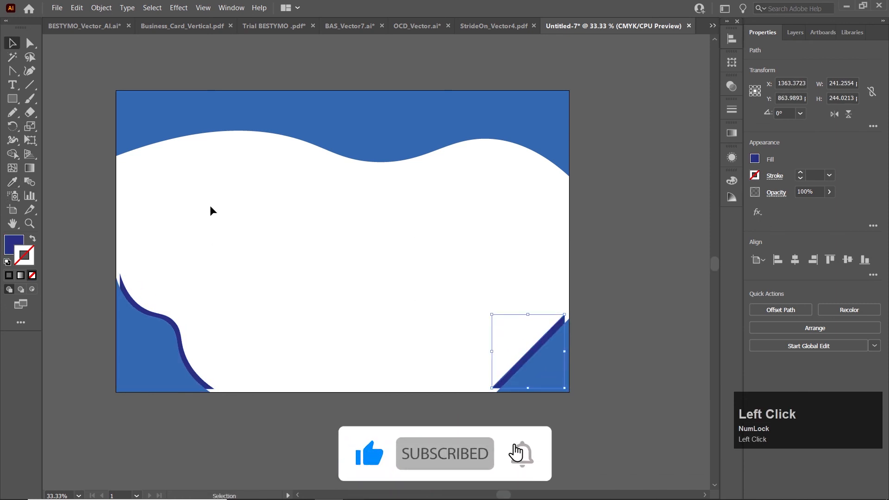
Place a copy behind the upper wave, offset 19 px down and 4 px left, sample the dark blue fill for it, and deselect
{"action": "left_click", "coordinate": [223, 125]}
{"action": "key", "text": "ctrl+c"}
{"action": "key", "text": "ctrl+b"}
{"action": "key", "text": "Down"}
{"action": "key", "text": "Down"}
{"action": "key", "text": "Down"}
{"action": "key", "text": "Down"}
{"action": "key", "text": "Down"}
{"action": "key", "text": "Down"}
{"action": "key", "text": "Down"}
{"action": "key", "text": "Down"}
{"action": "key", "text": "Down"}
{"action": "key", "text": "Down"}
{"action": "key", "text": "Down"}
{"action": "key", "text": "Down"}
{"action": "key", "text": "Down"}
{"action": "key", "text": "Down"}
{"action": "key", "text": "Down"}
{"action": "key", "text": "Down"}
{"action": "key", "text": "Down"}
{"action": "key", "text": "Down"}
{"action": "key", "text": "Down"}
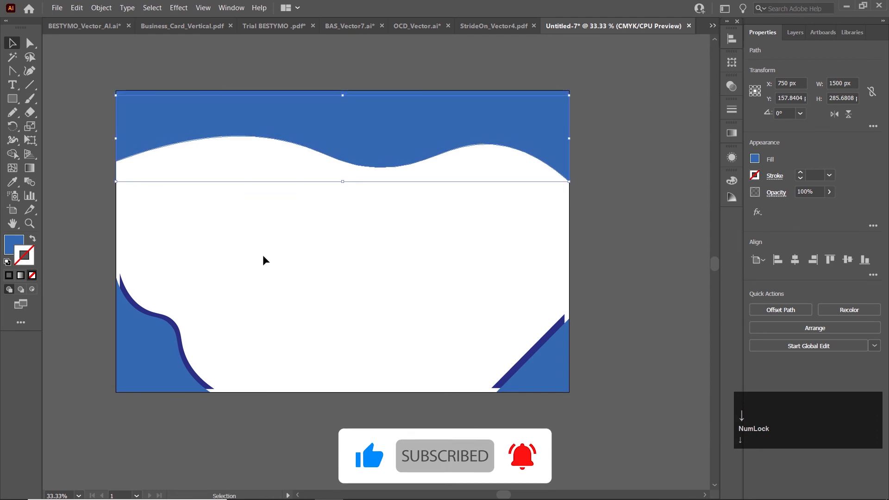
{"action": "key", "text": "Left"}
{"action": "key", "text": "Left"}
{"action": "key", "text": "Left"}
{"action": "key", "text": "Left"}
{"action": "left_click", "coordinate": [12, 181]}
{"action": "left_click", "coordinate": [149, 305]}
{"action": "left_click", "coordinate": [12, 42]}
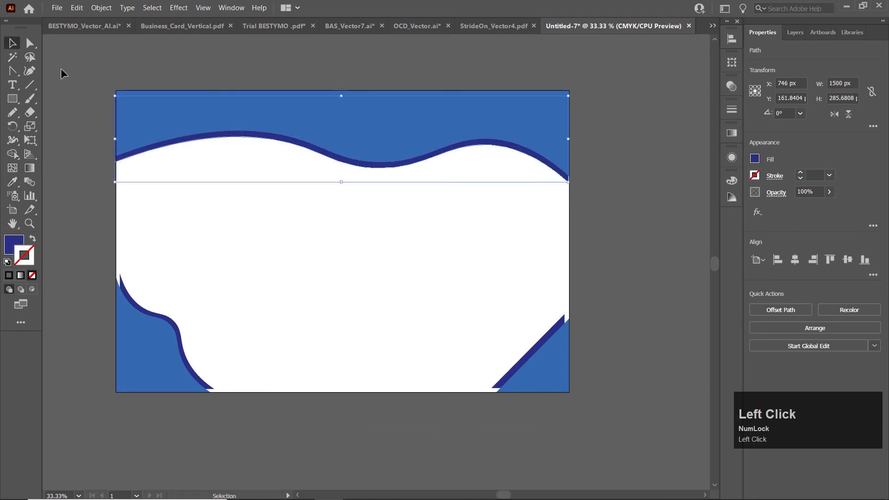
{"action": "left_click", "coordinate": [348, 258]}
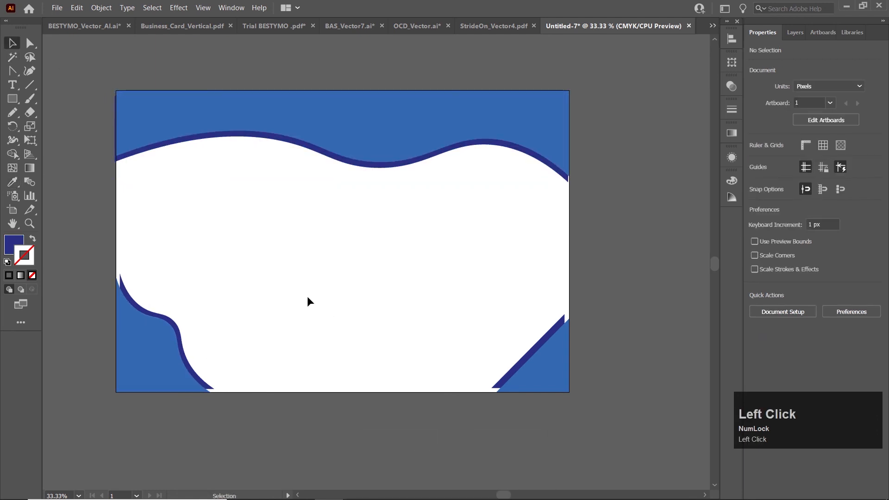